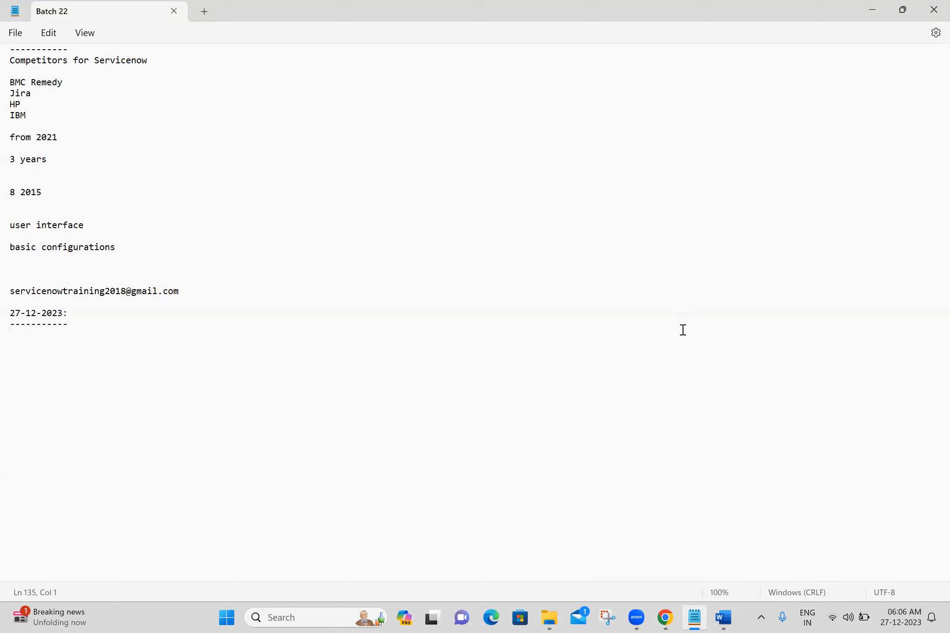
Switch to the ServiceNow page in Chrome, capture its full header bar with the Snipping Tool, and close the snip
click(665, 617)
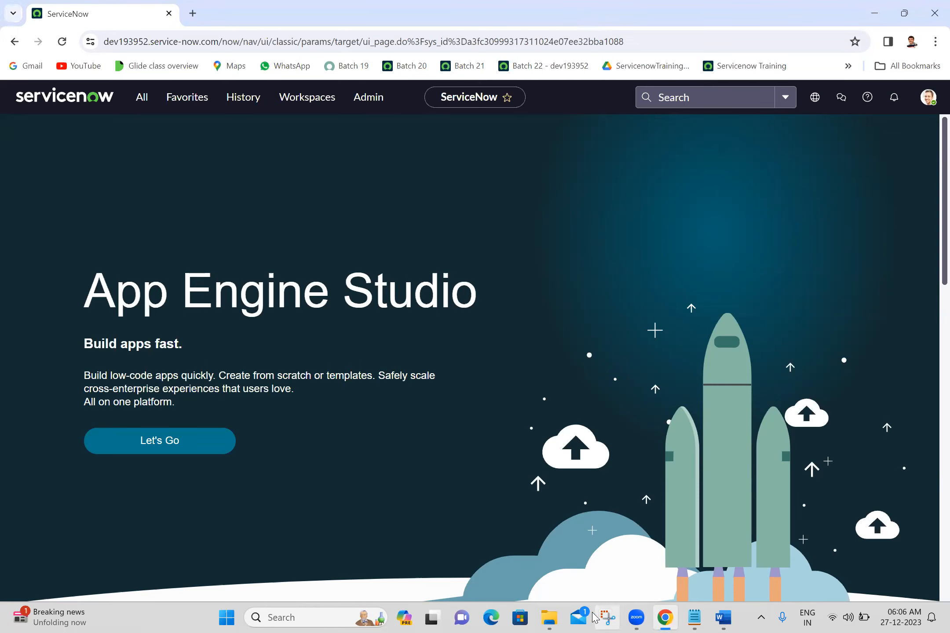
click(607, 618)
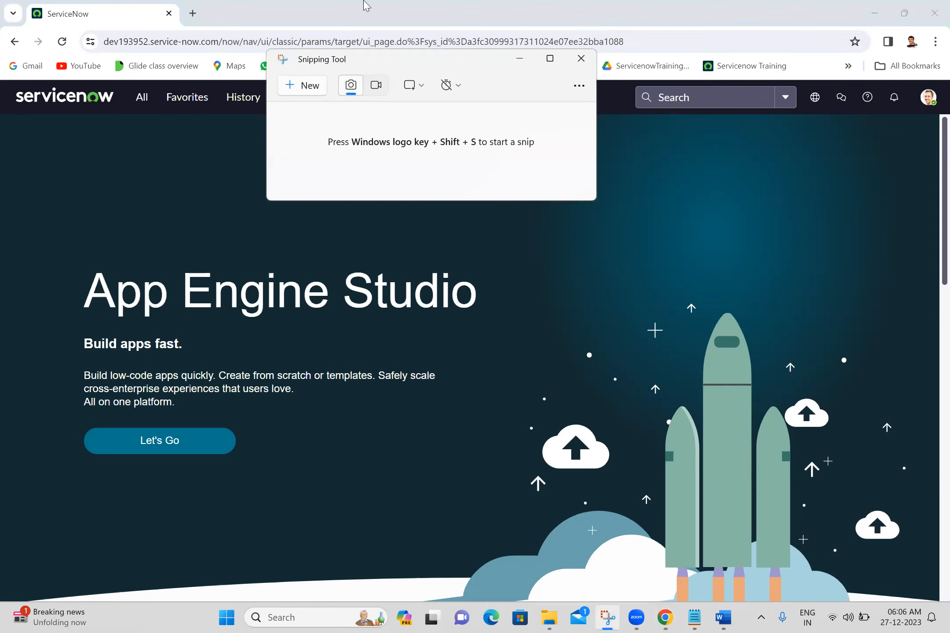
click(301, 90)
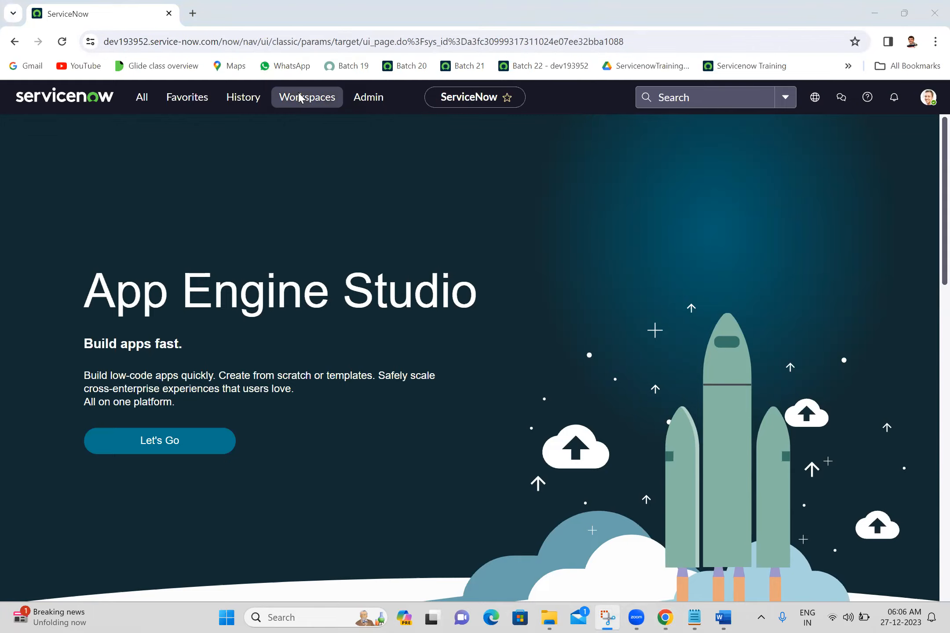
drag(10, 78, 939, 115)
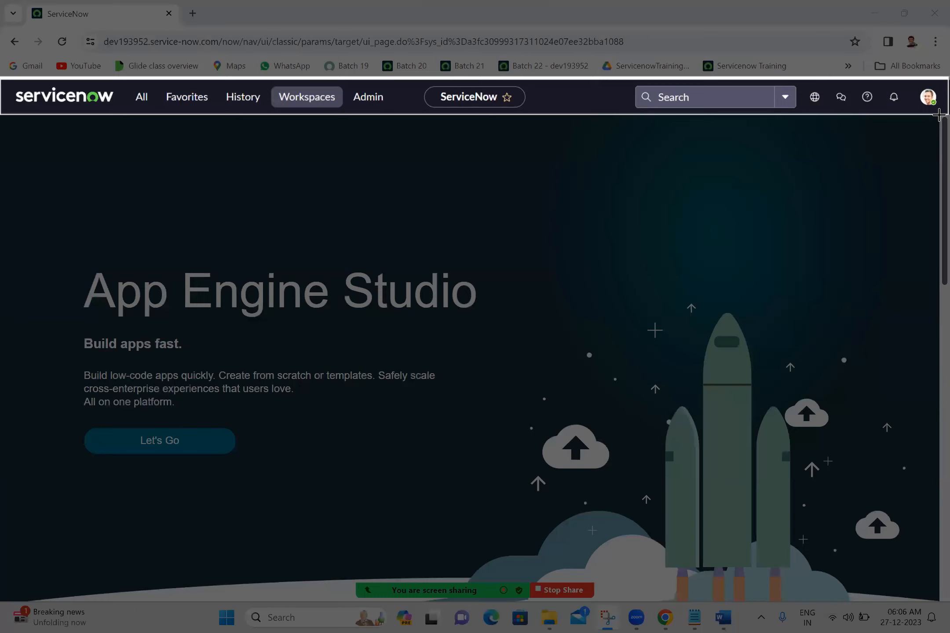
drag(939, 115, 938, 116)
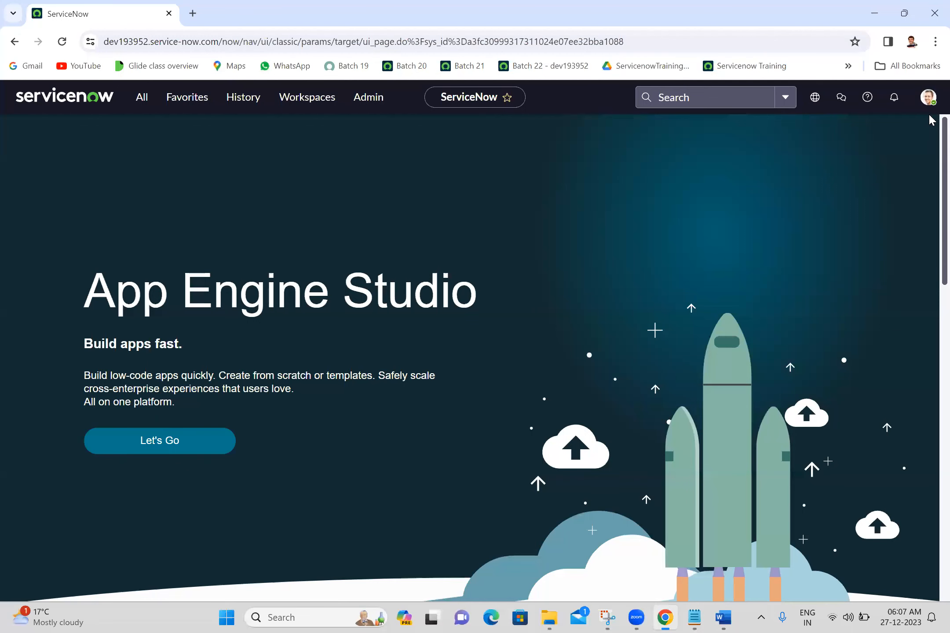
click(608, 617)
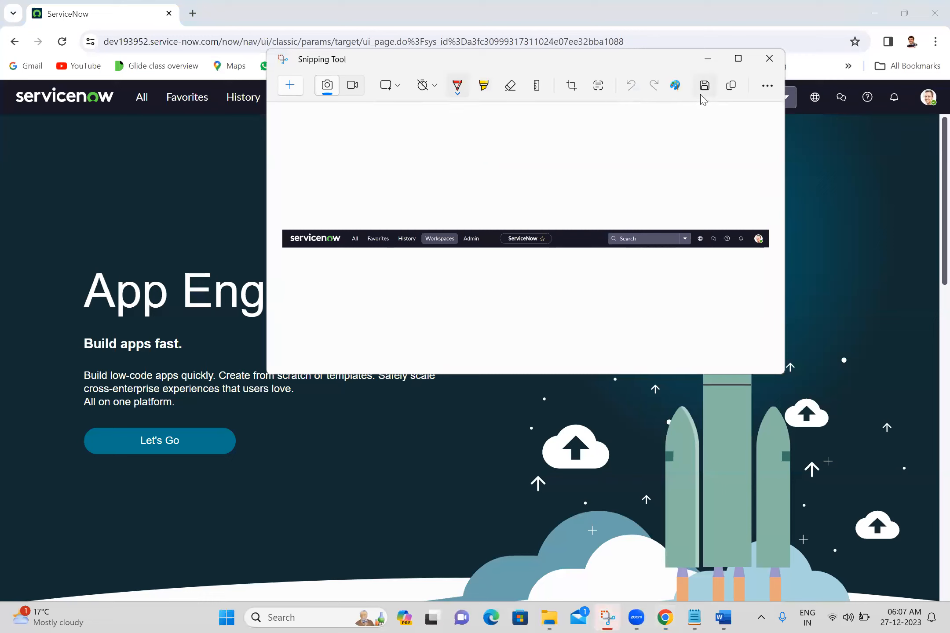
click(768, 58)
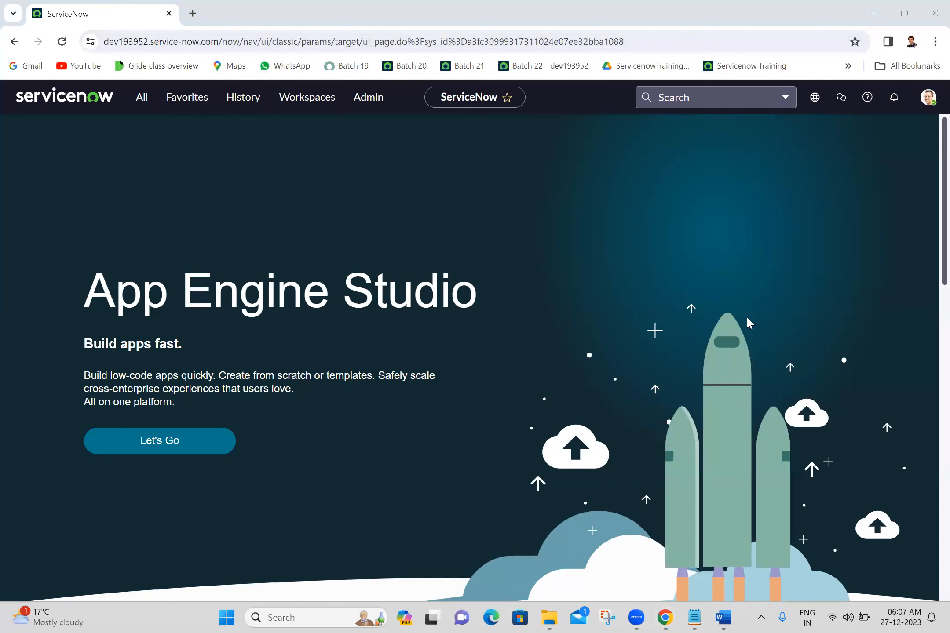
Enlarge the ServiceNow page by three zoom levels and capture the full header bar again with the Snipping Tool
key(ctrl+plus)
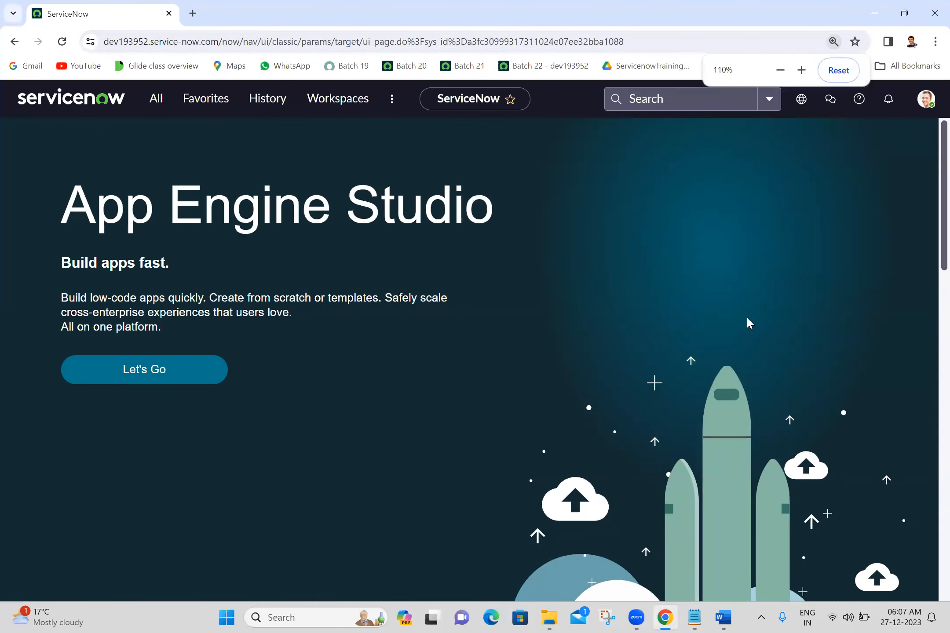
key(ctrl+plus)
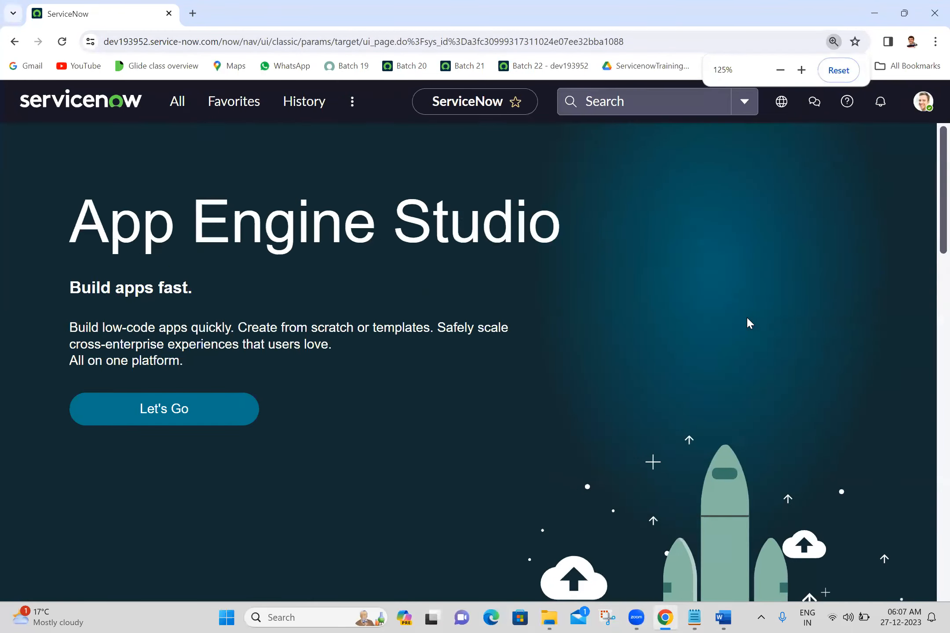
key(ctrl+plus)
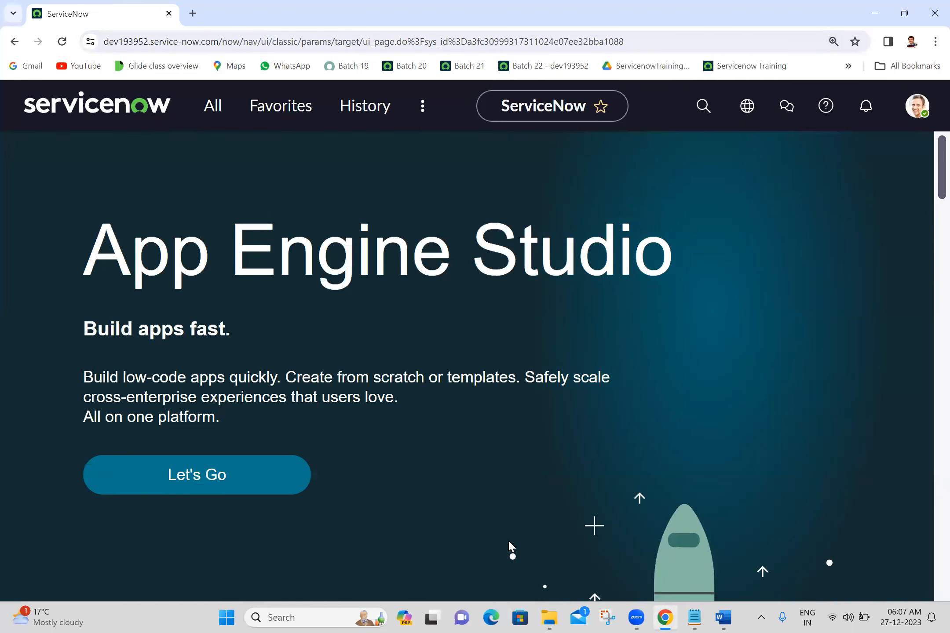
click(610, 618)
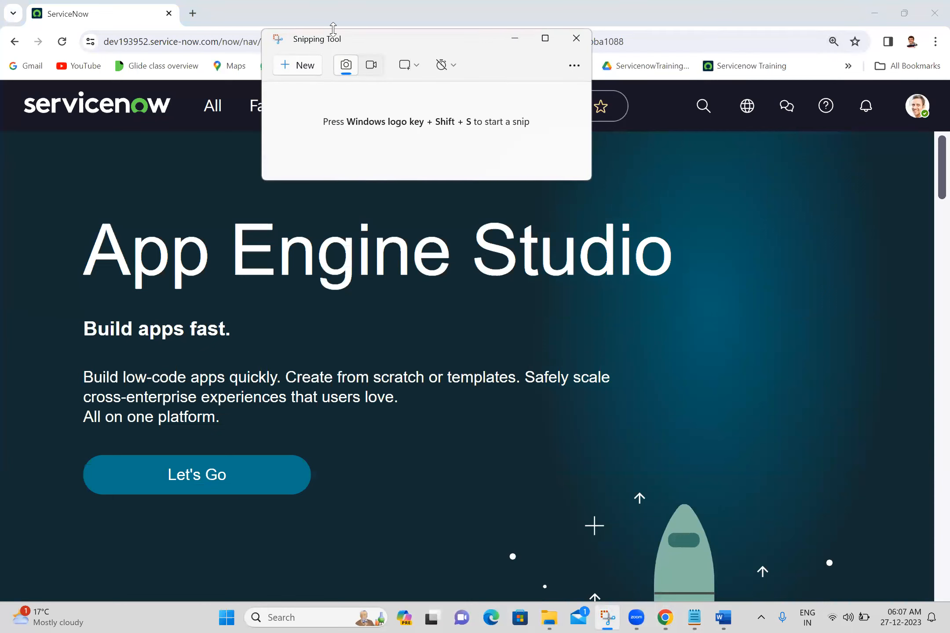
click(307, 67)
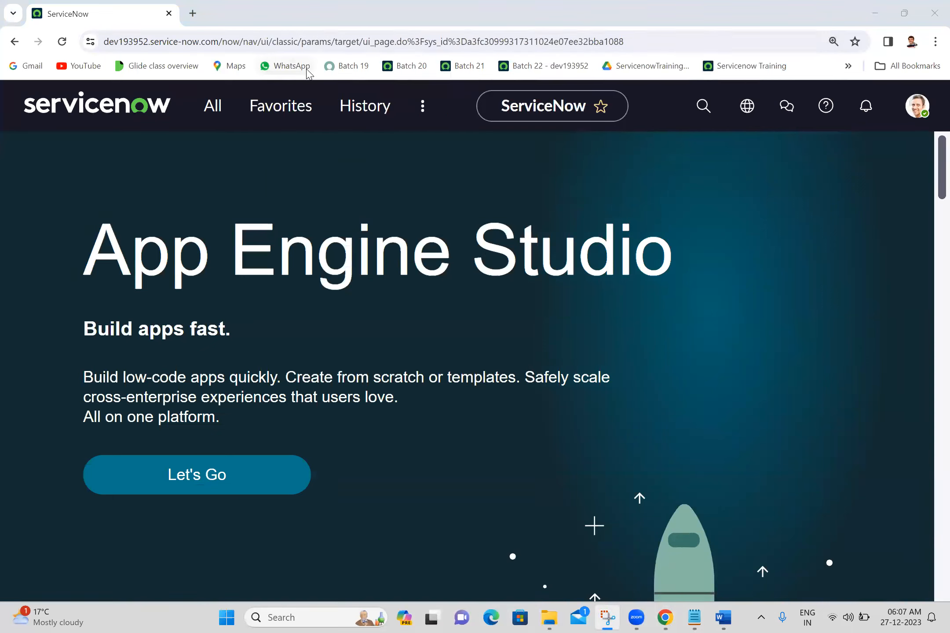
drag(3, 78, 939, 130)
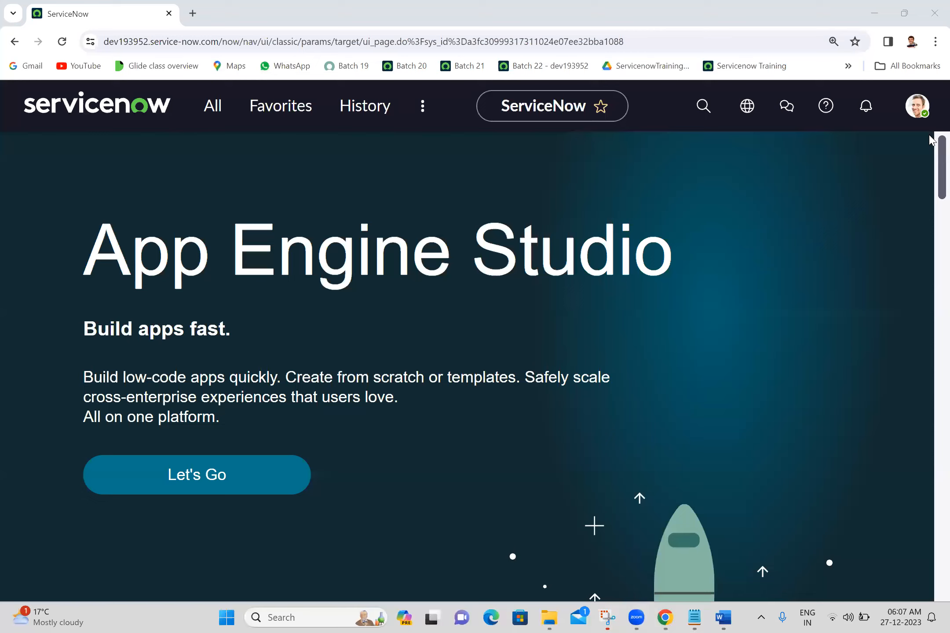
click(606, 616)
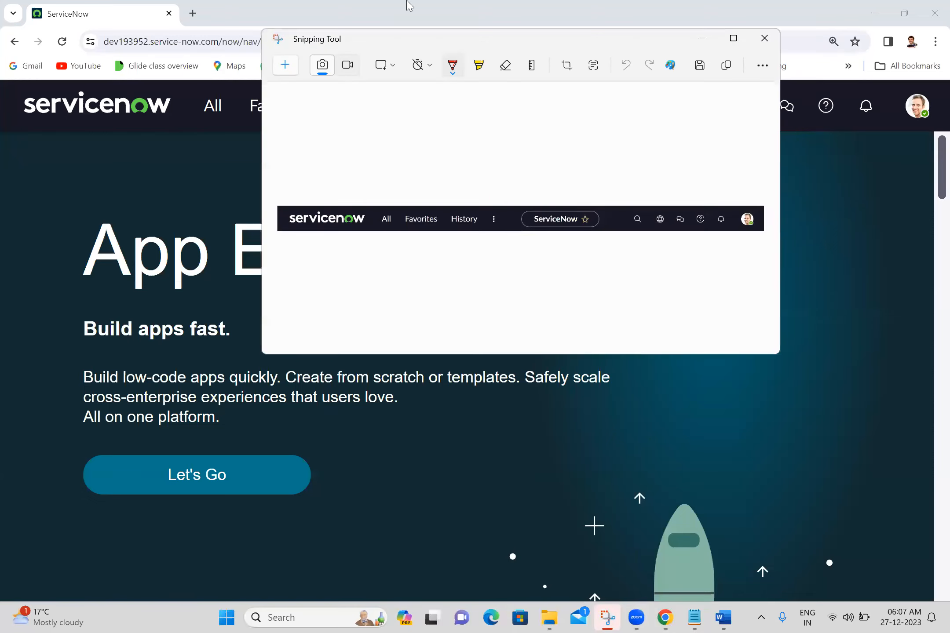
Take a new snip of only the servicenow logo in the header and bring up the captured image
click(284, 65)
drag(1, 79, 183, 126)
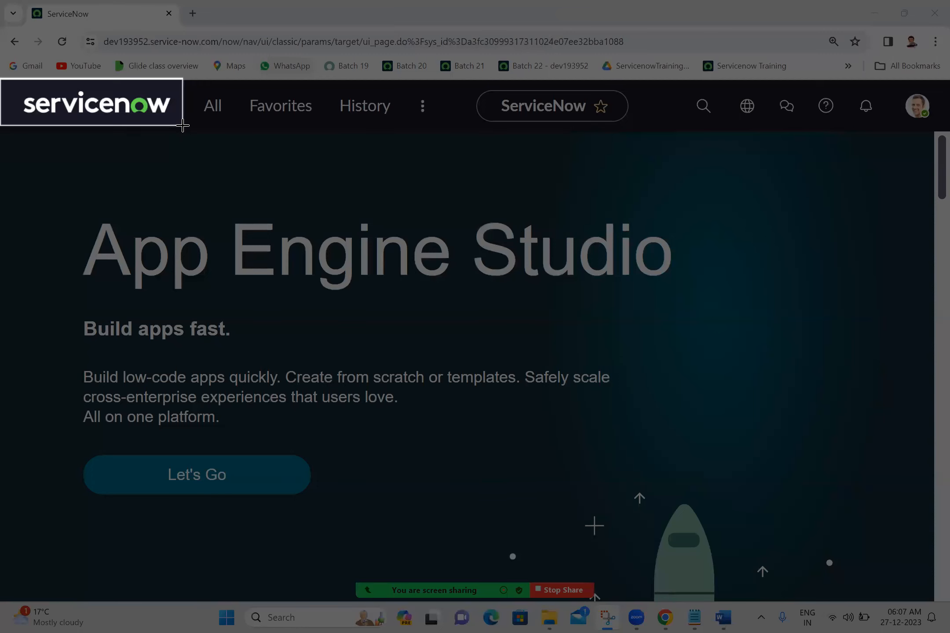
drag(183, 126, 184, 127)
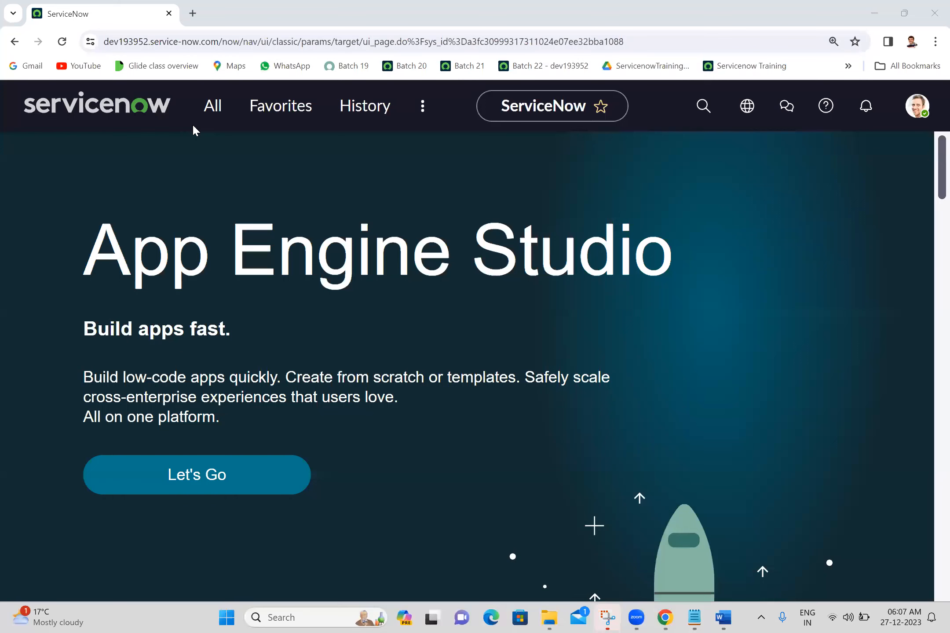
click(616, 617)
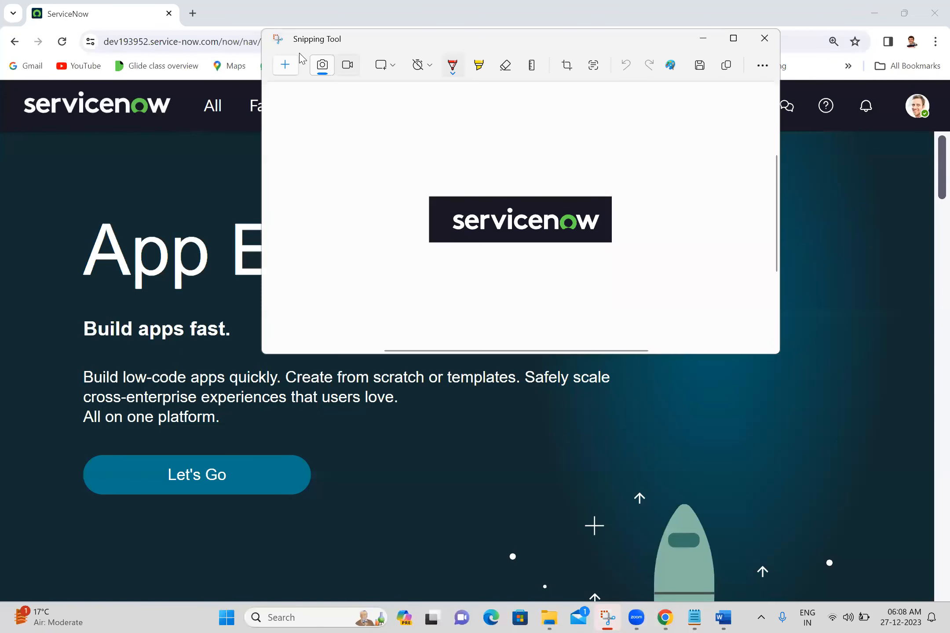
Return to ServiceNow and view the All application list and the Favorites list
click(214, 106)
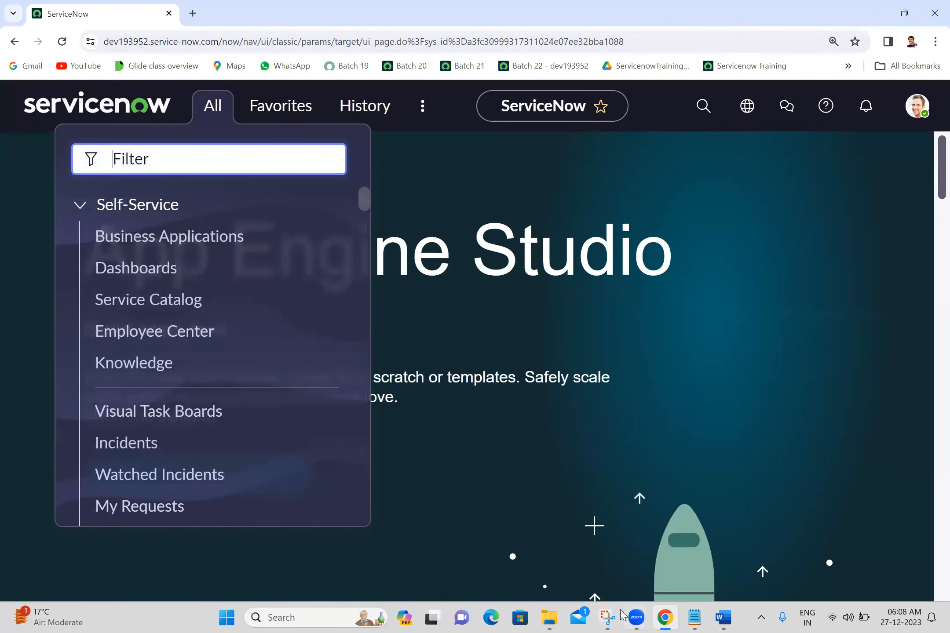
click(611, 618)
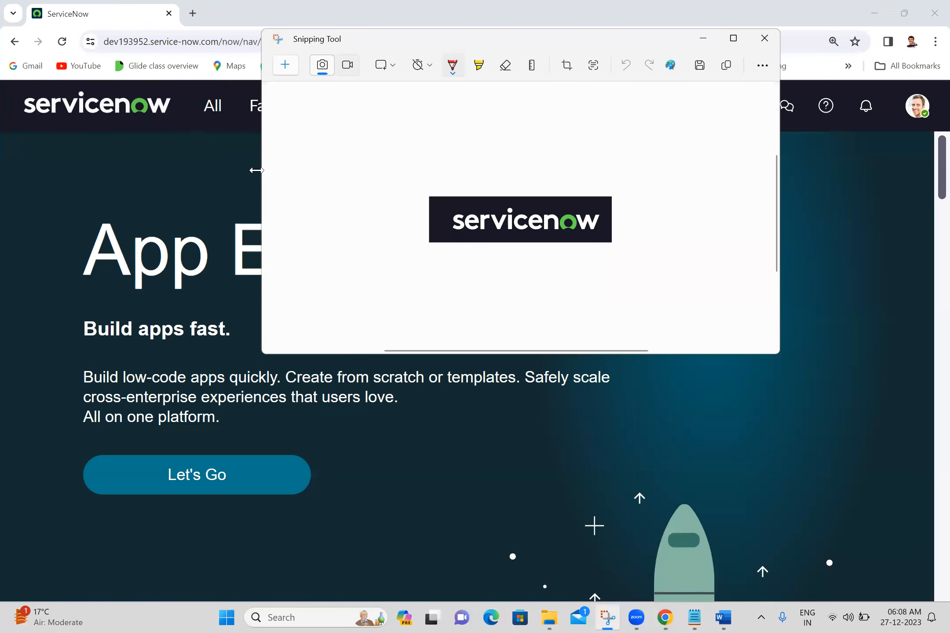
click(206, 115)
click(205, 116)
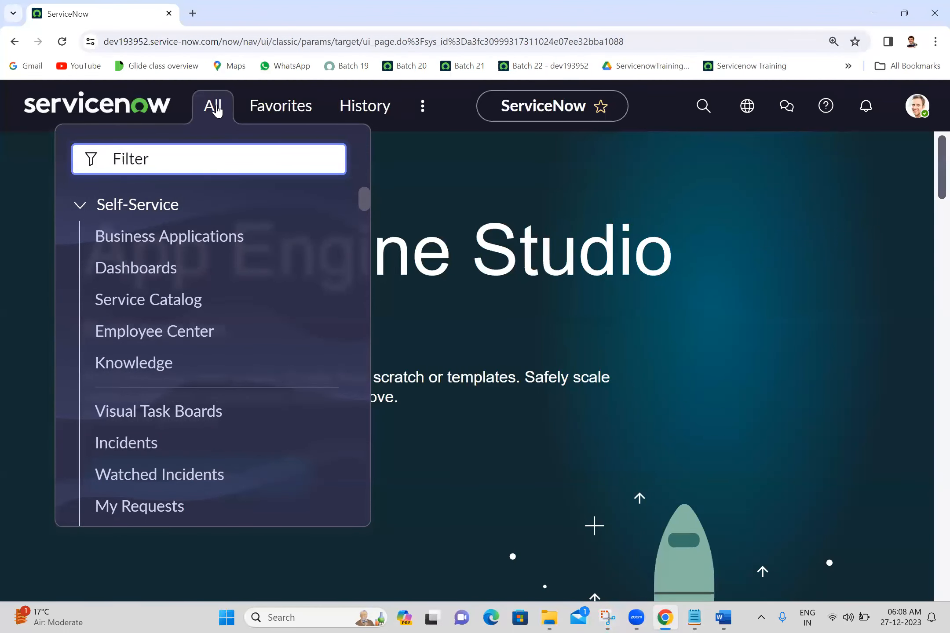
click(286, 120)
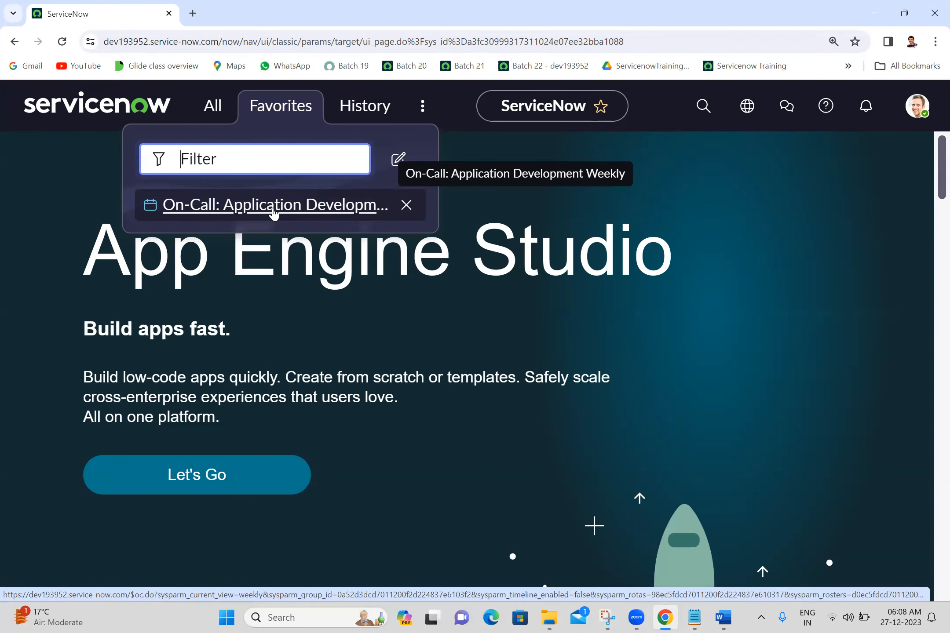
Filter all applications by "incident" and add the Incident module's Create New to favorites with the default name and location
click(211, 105)
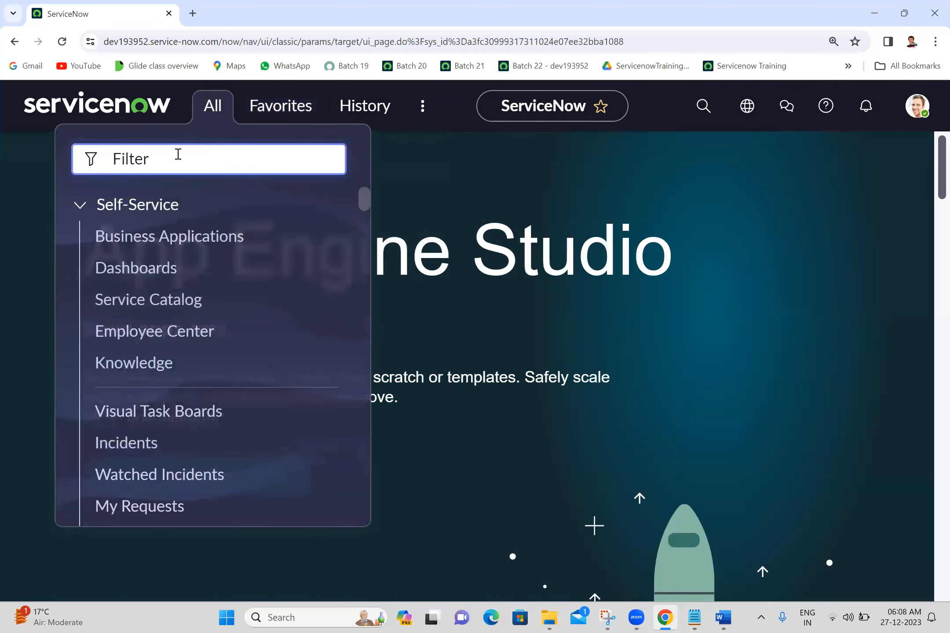
text(incident)
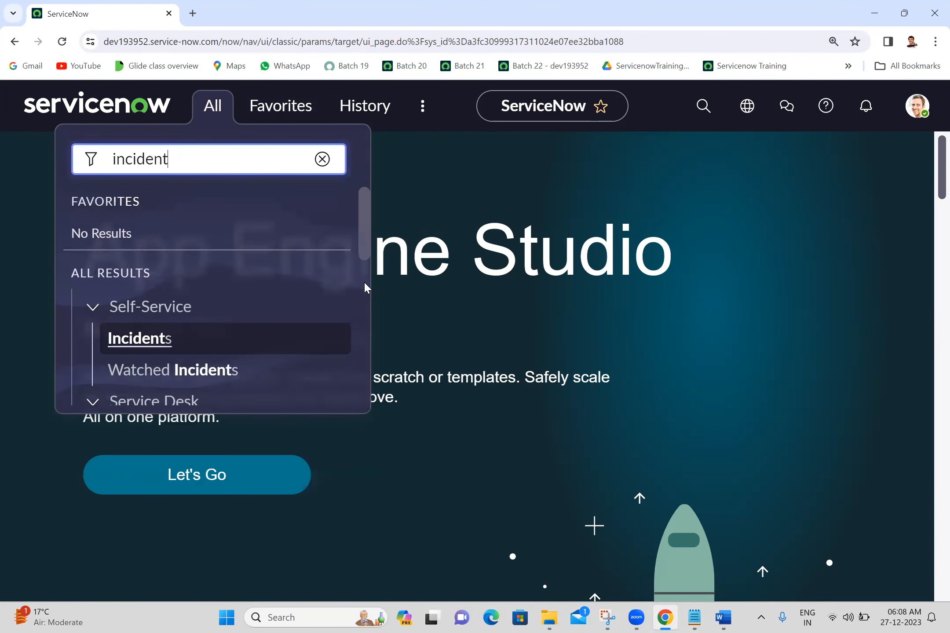
click(365, 284)
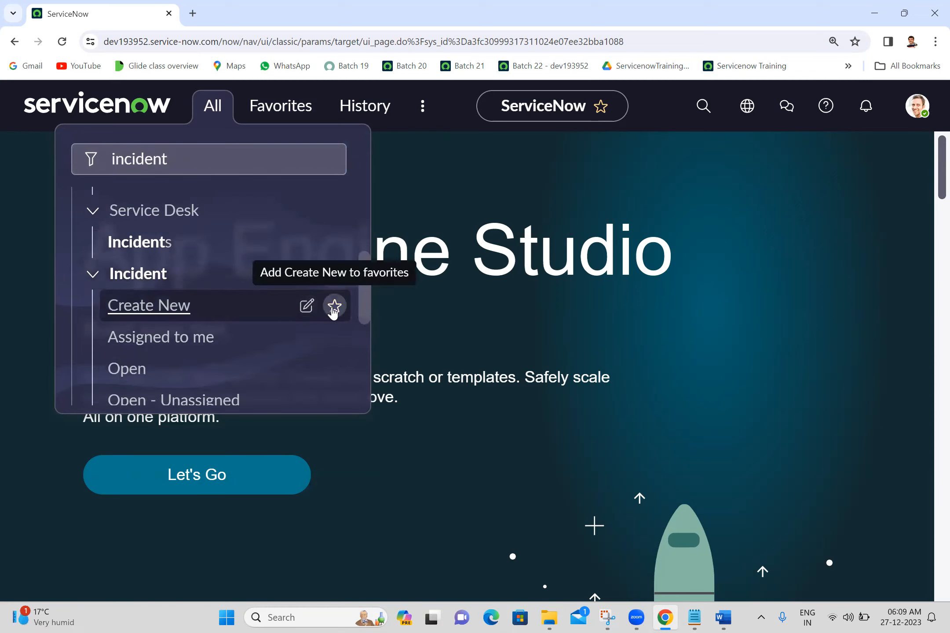
click(334, 306)
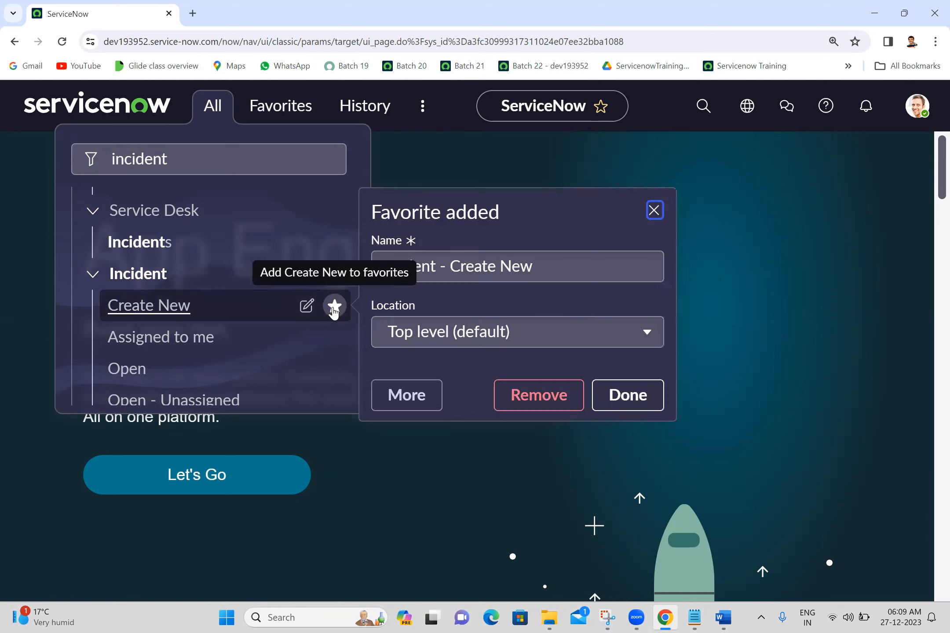
click(630, 401)
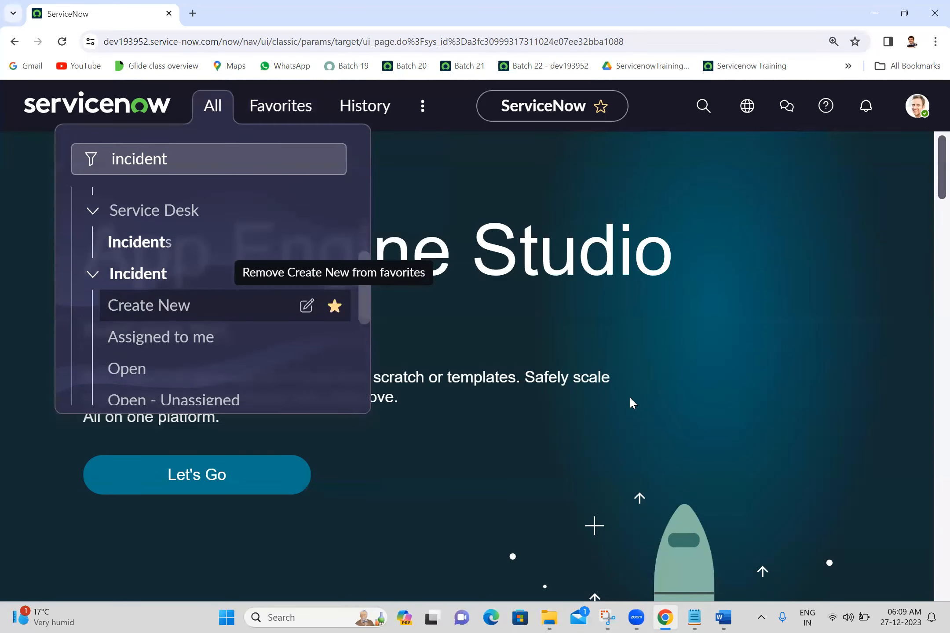
Open a new incident record from the "Incident - Create New" favorite and bring up the Favorites list again
click(305, 108)
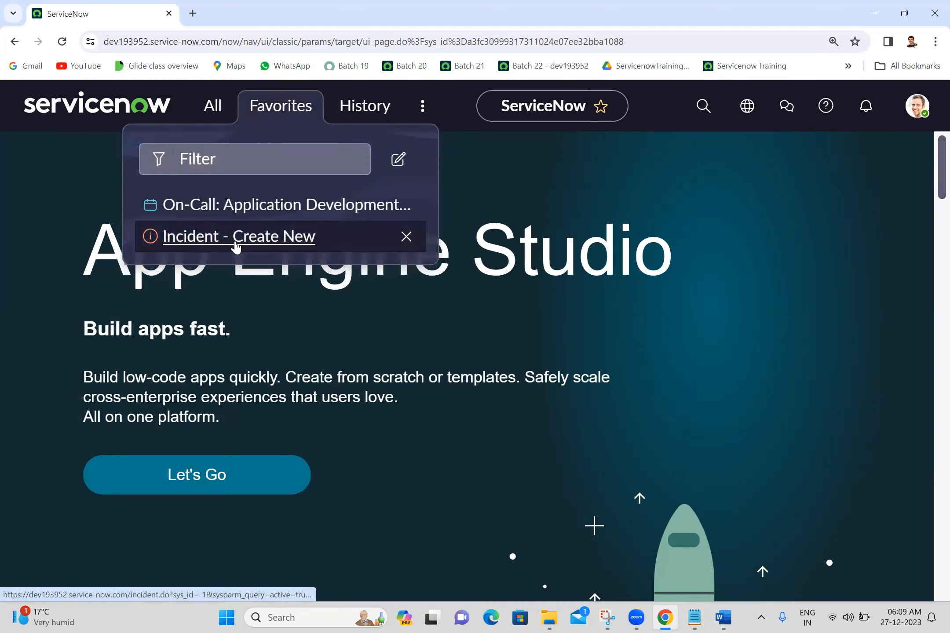
click(235, 241)
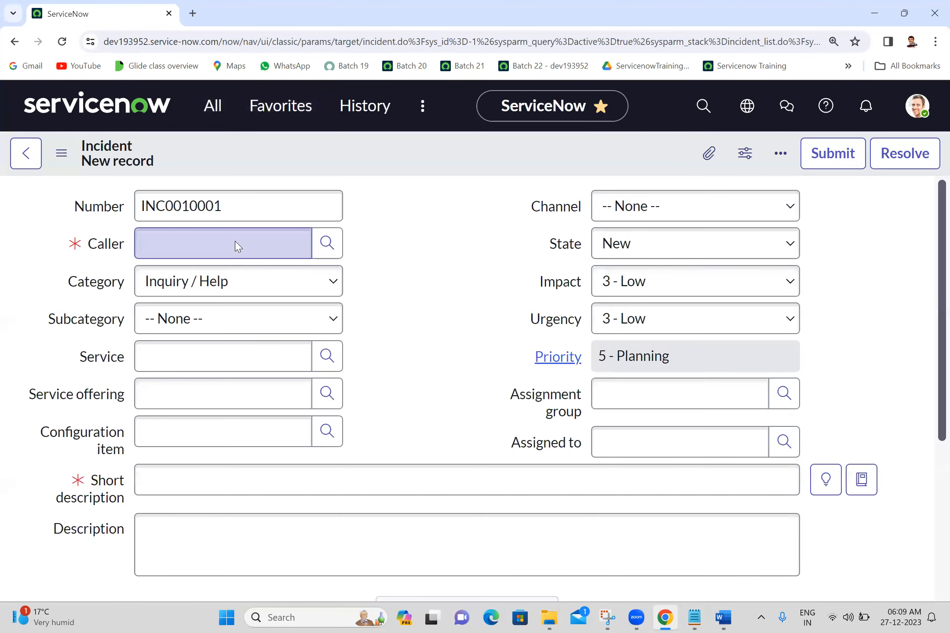
click(258, 117)
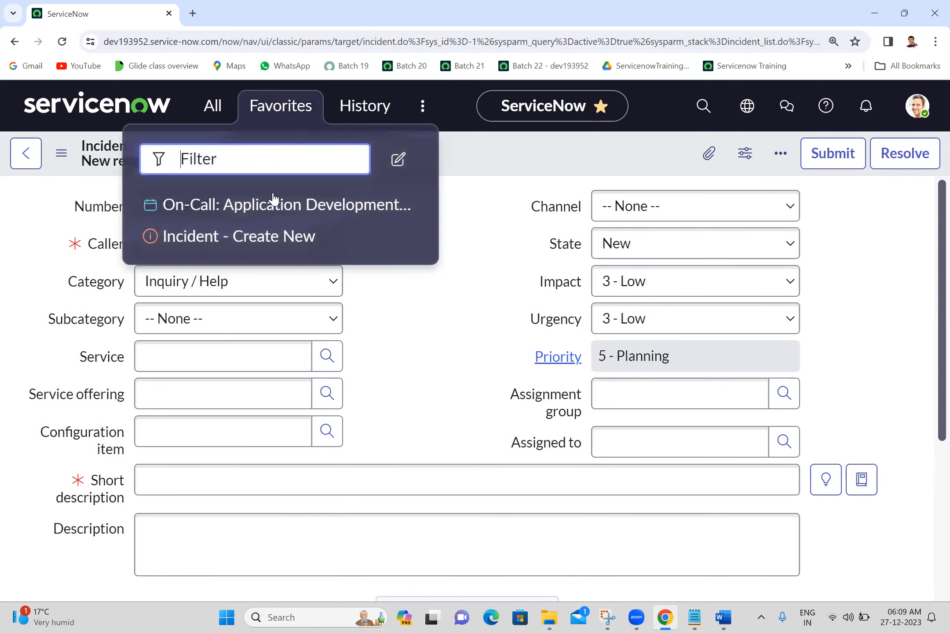
Review the recently visited pages and records in History, from the newest entry down to December 23
click(368, 110)
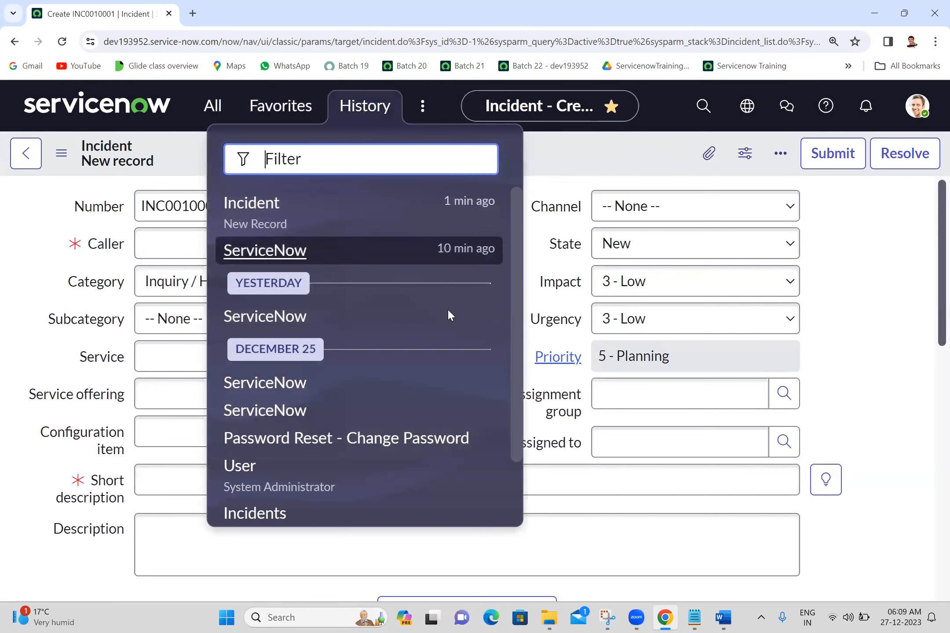
click(517, 484)
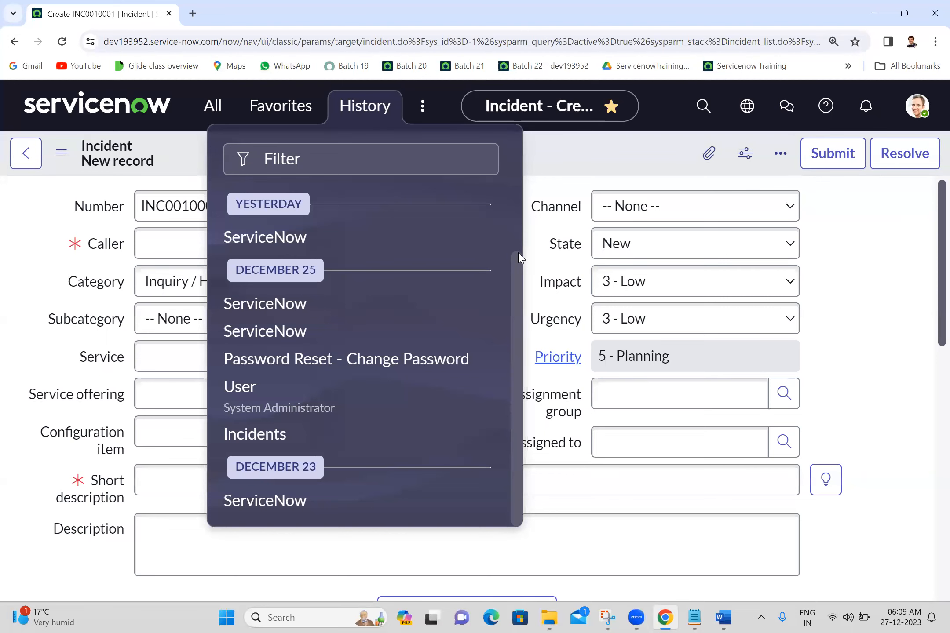
scroll(515, 250, up, 2)
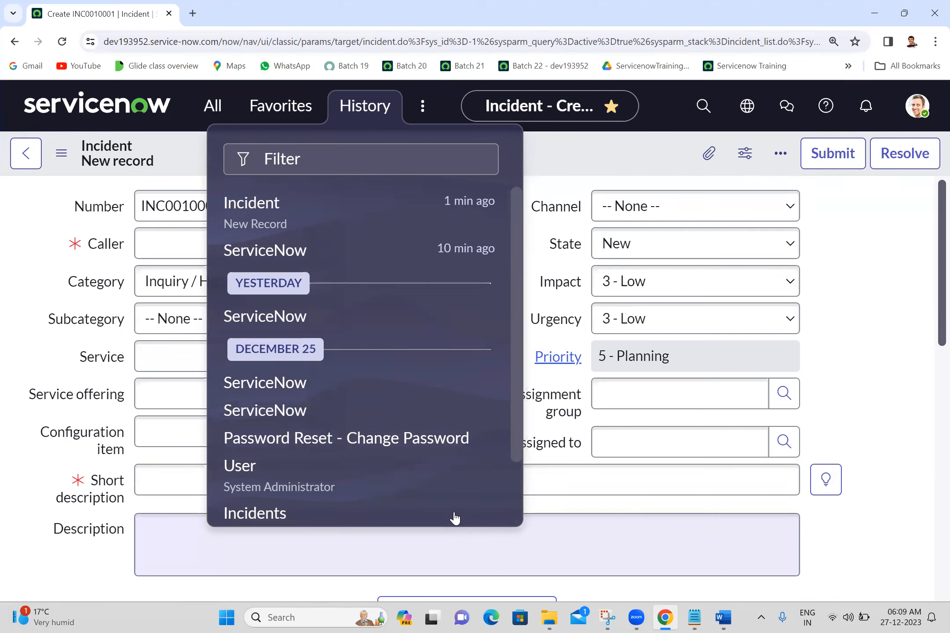
key(alt+Tab)
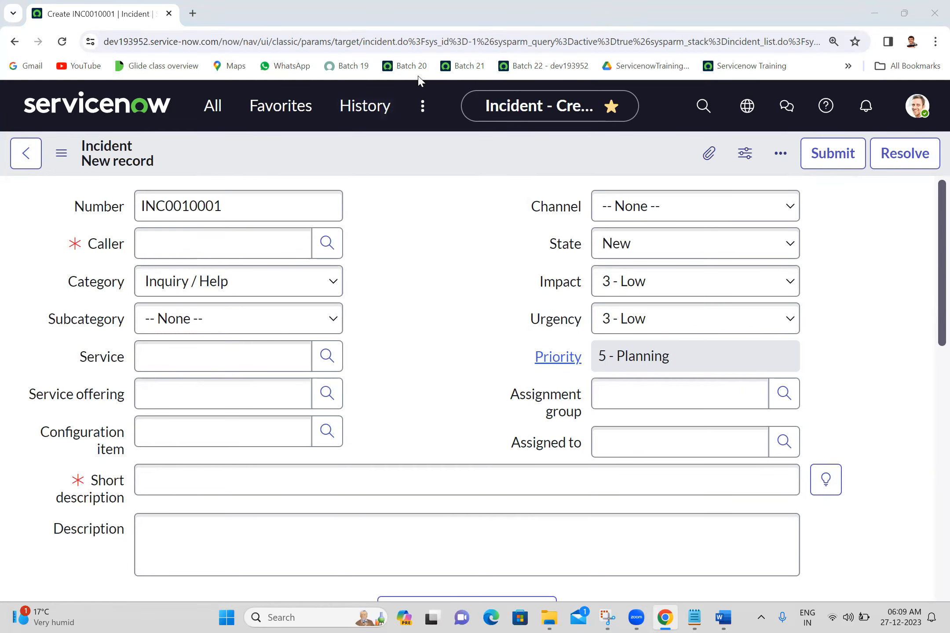
click(367, 119)
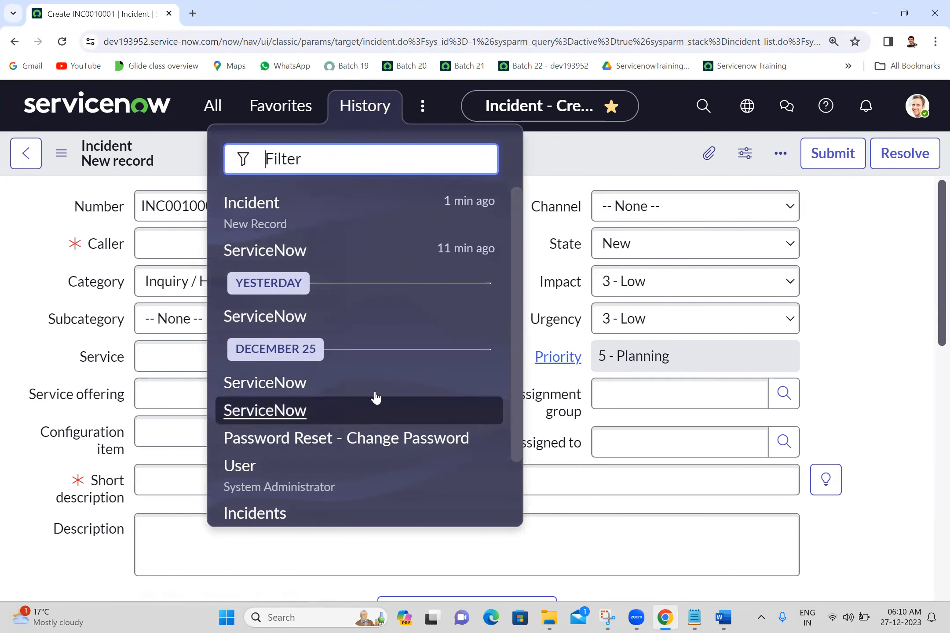
click(515, 492)
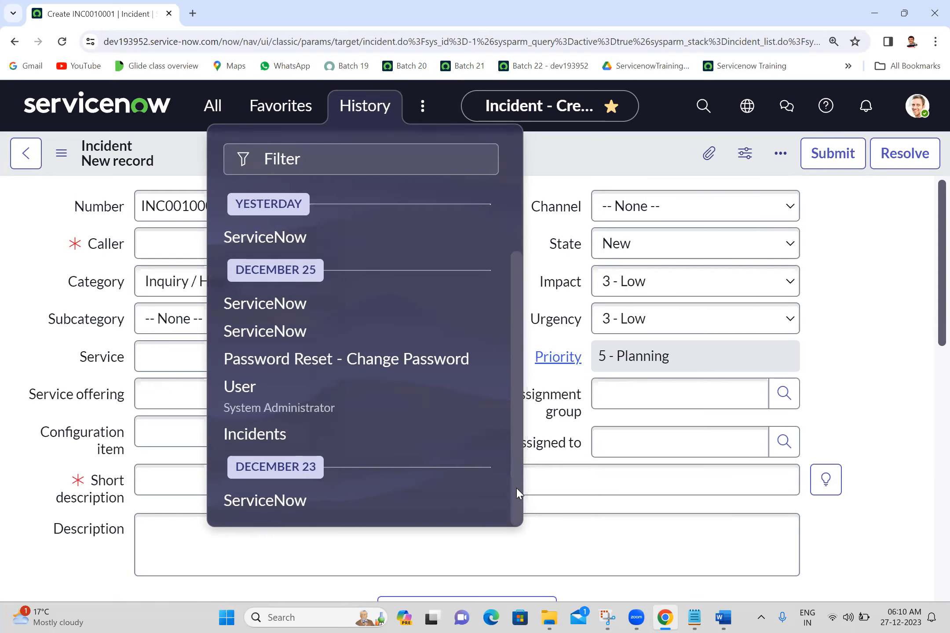
View the Workspaces and Admin lists among the header's additional options, and glance at the user account options
click(419, 105)
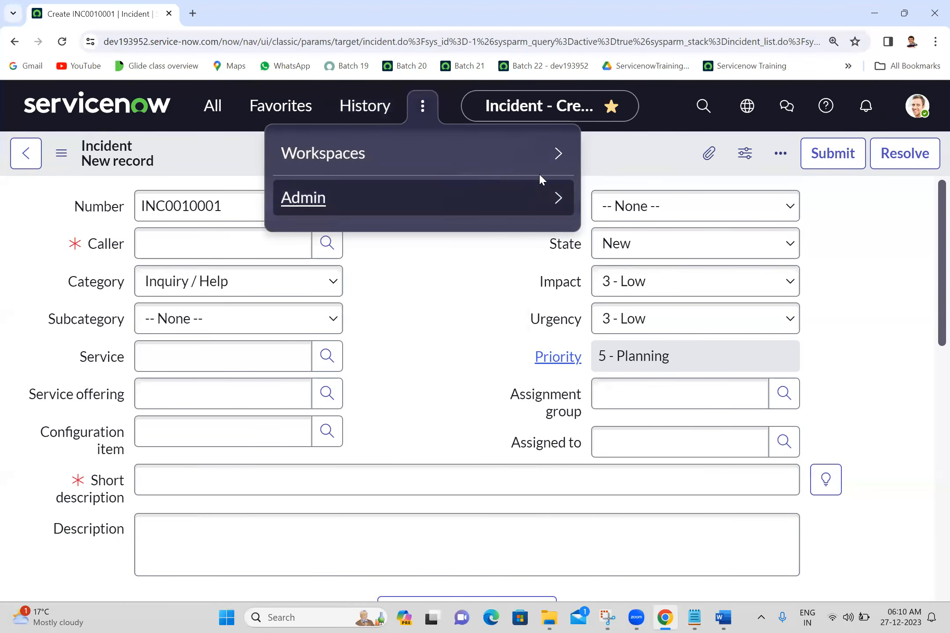
click(559, 155)
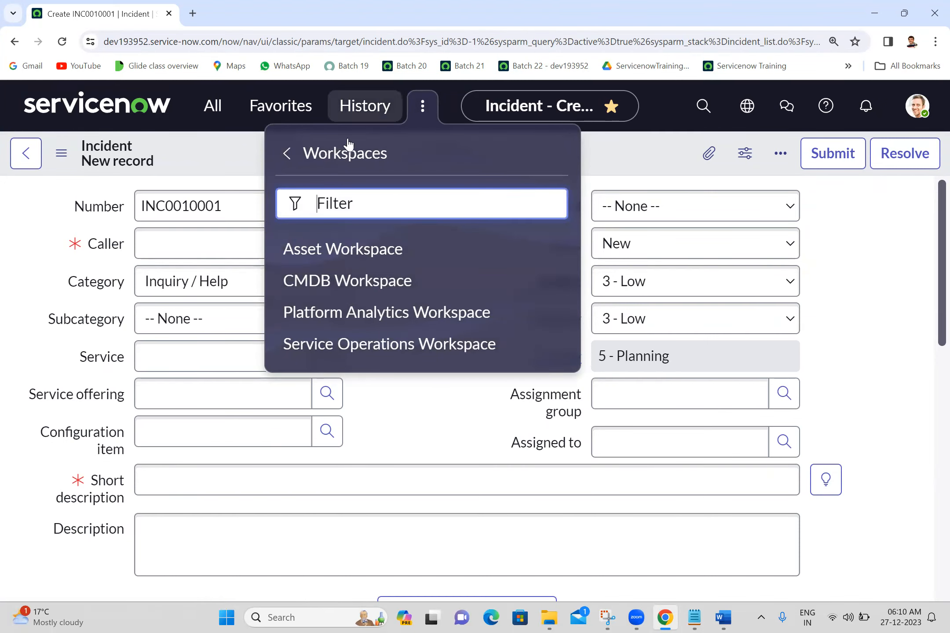
click(288, 158)
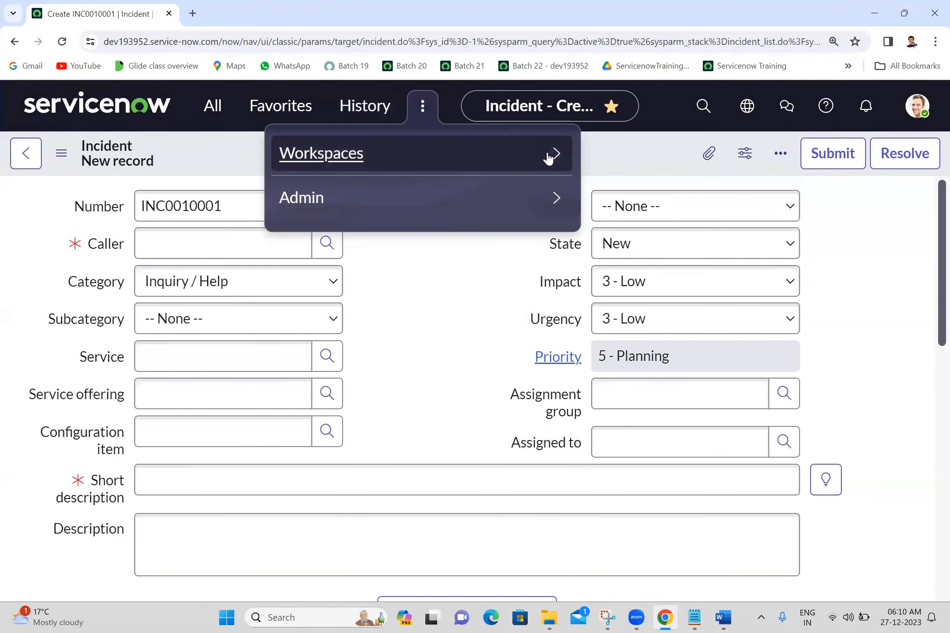
click(556, 199)
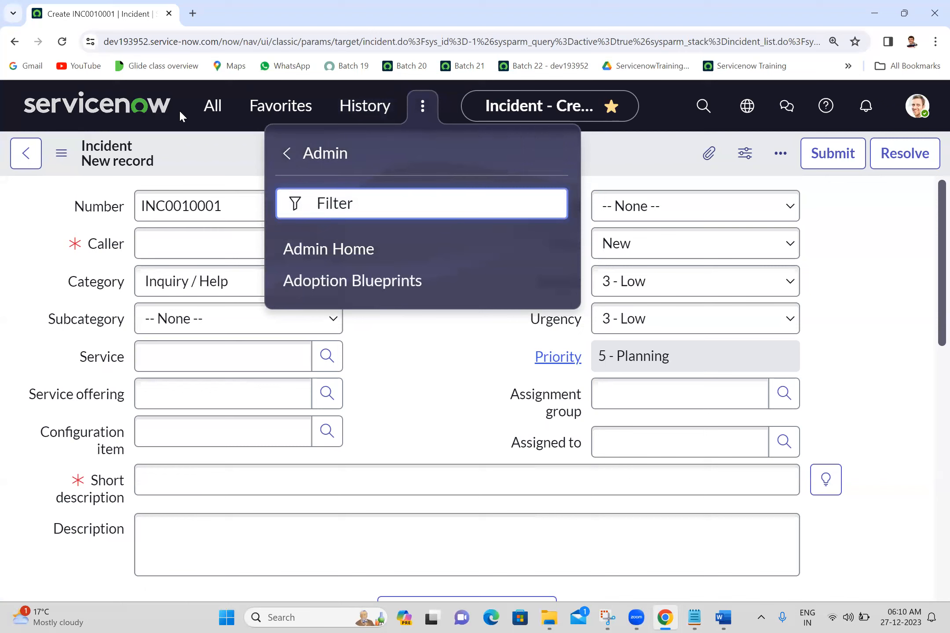
click(287, 153)
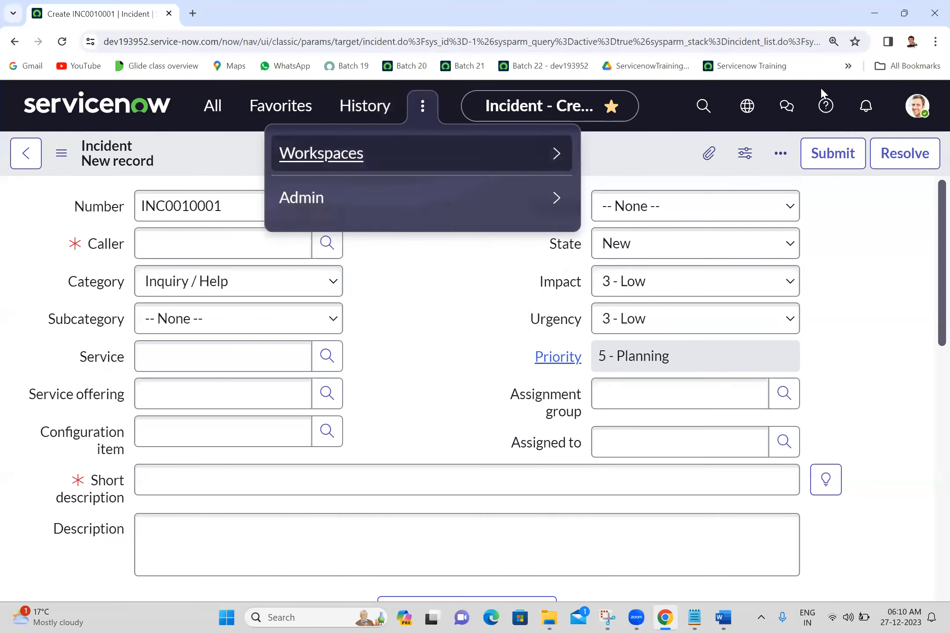
click(917, 106)
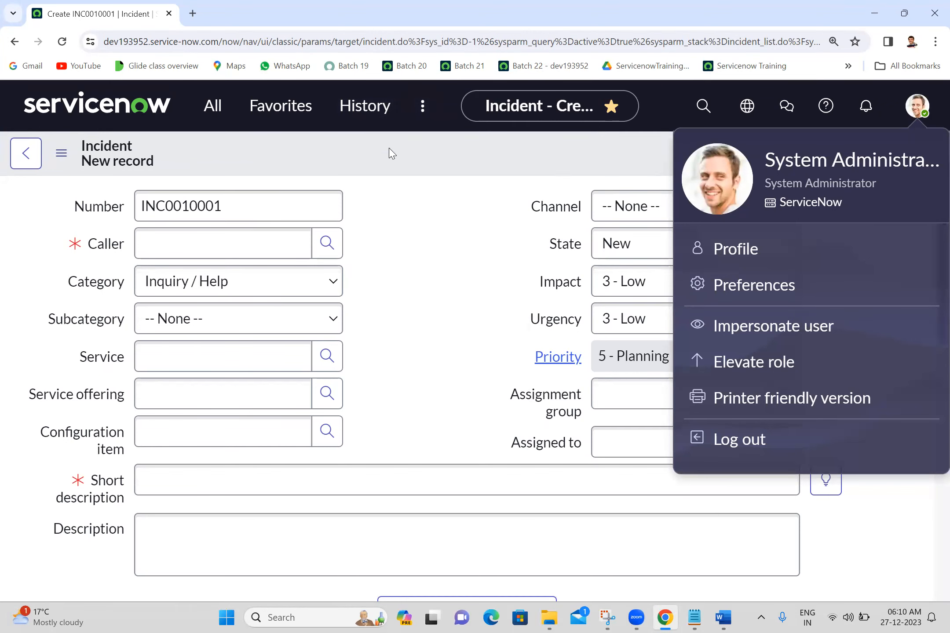
click(421, 116)
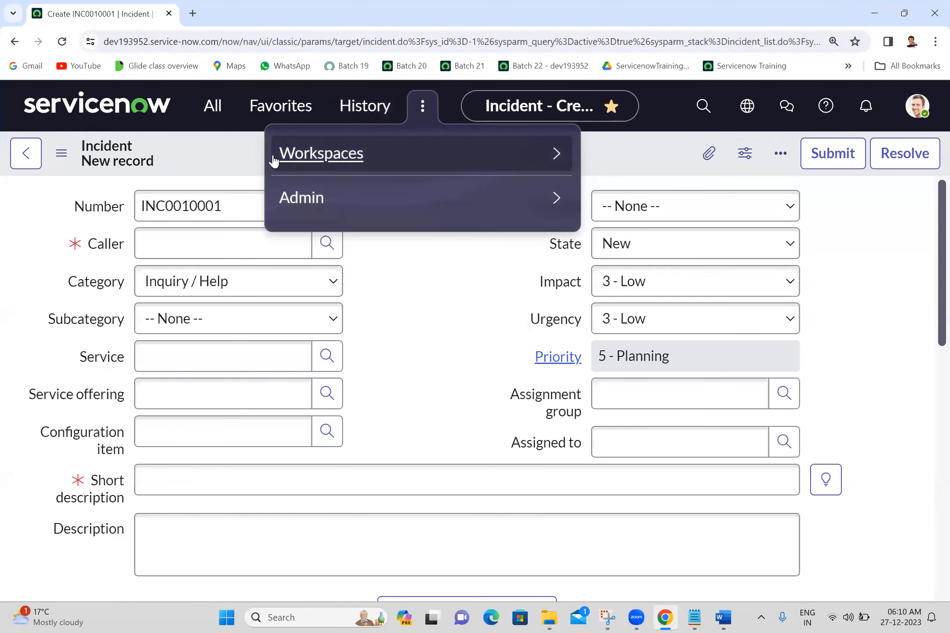
click(212, 156)
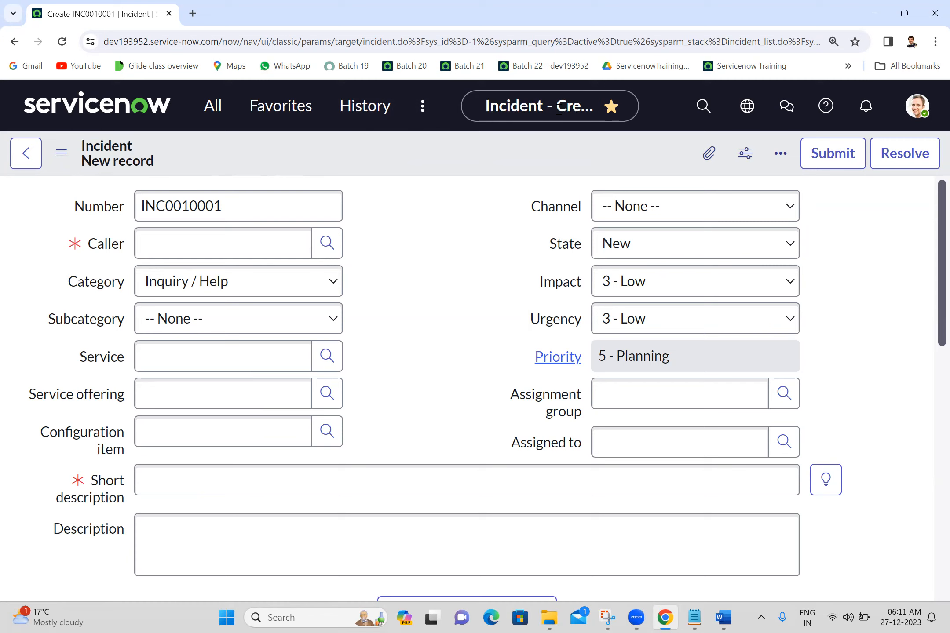
Run a global search for "Knowledge" from the header
click(703, 107)
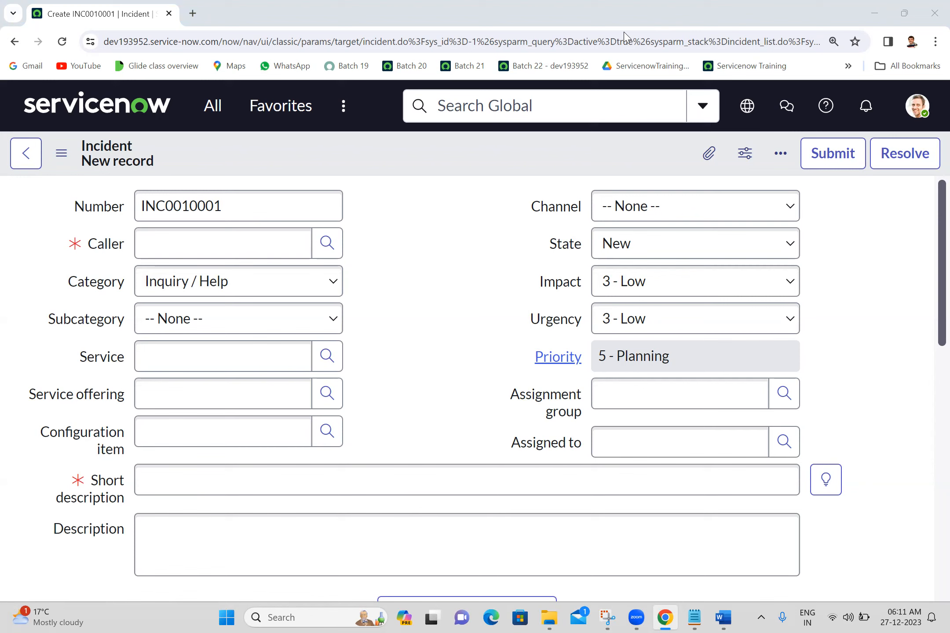
click(606, 100)
text(Know)
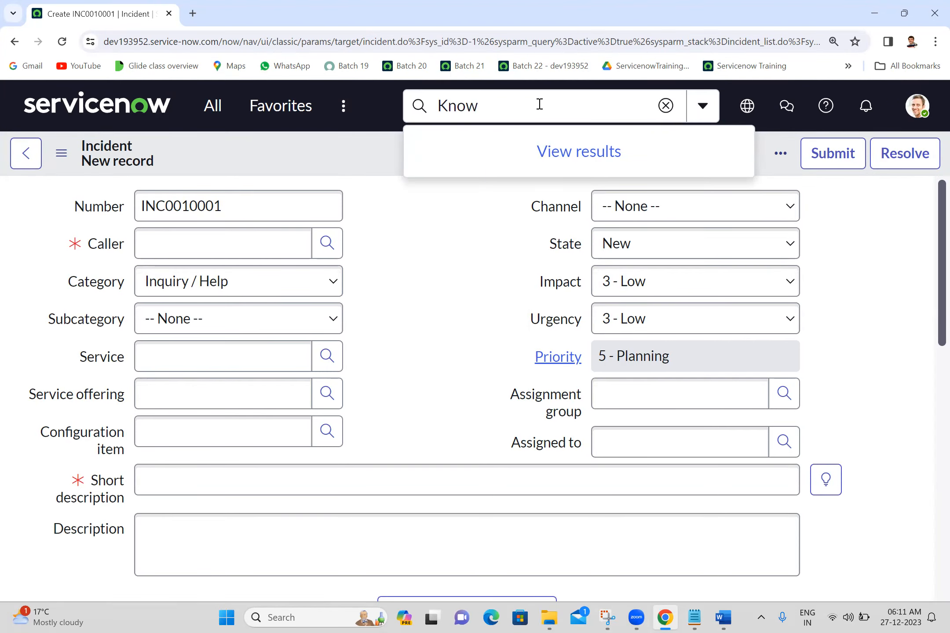
text(ledge)
key(Return)
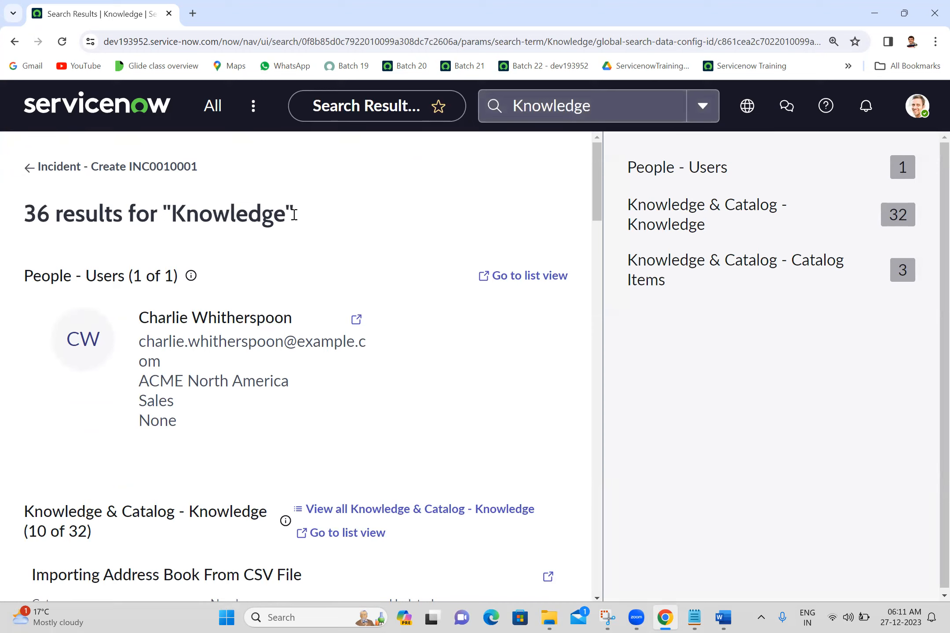
Review the search results for "Knowledge", from the People - Users group down to the catalog items and back
double_click(246, 213)
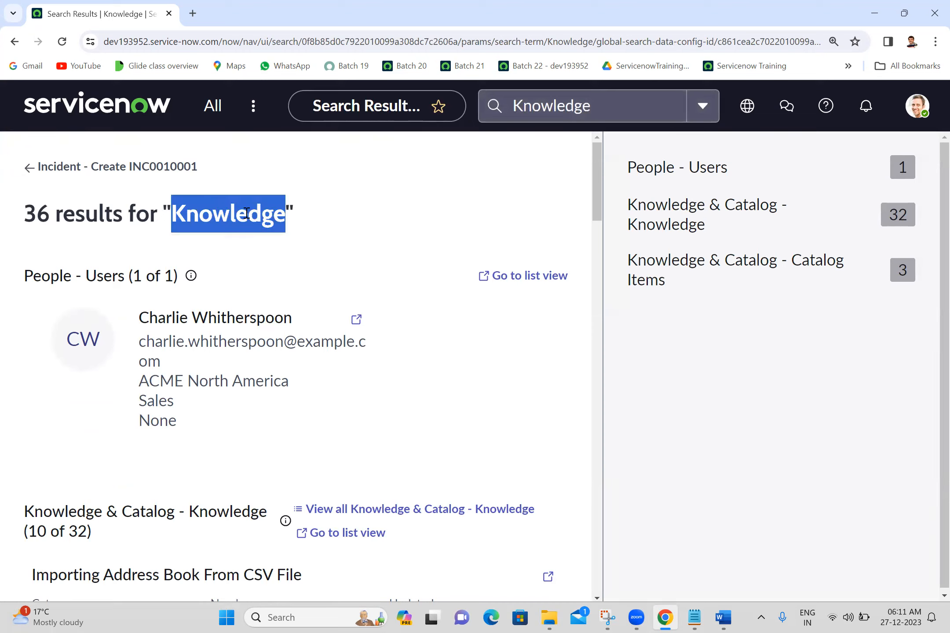
click(246, 212)
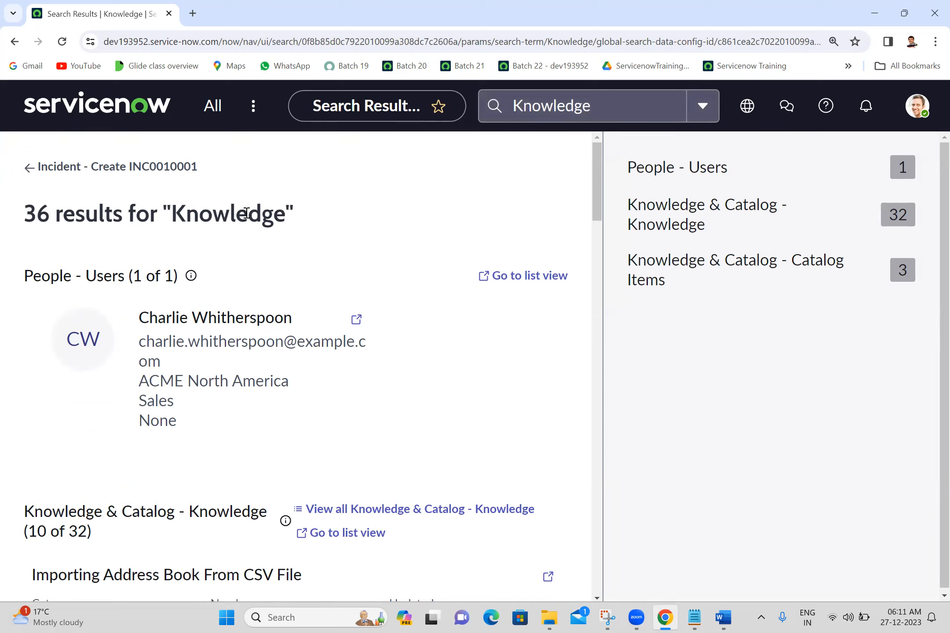
click(598, 254)
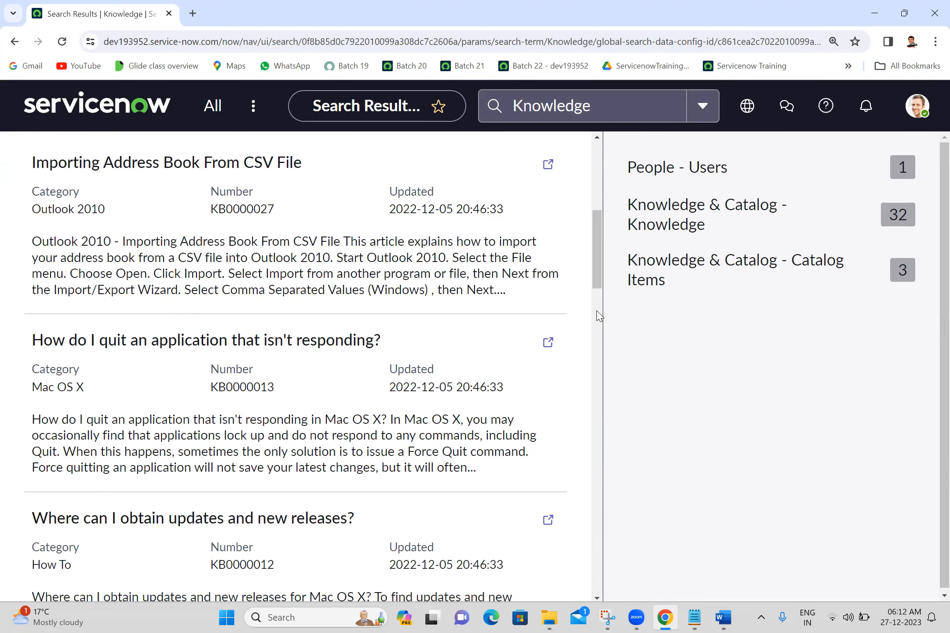
click(598, 382)
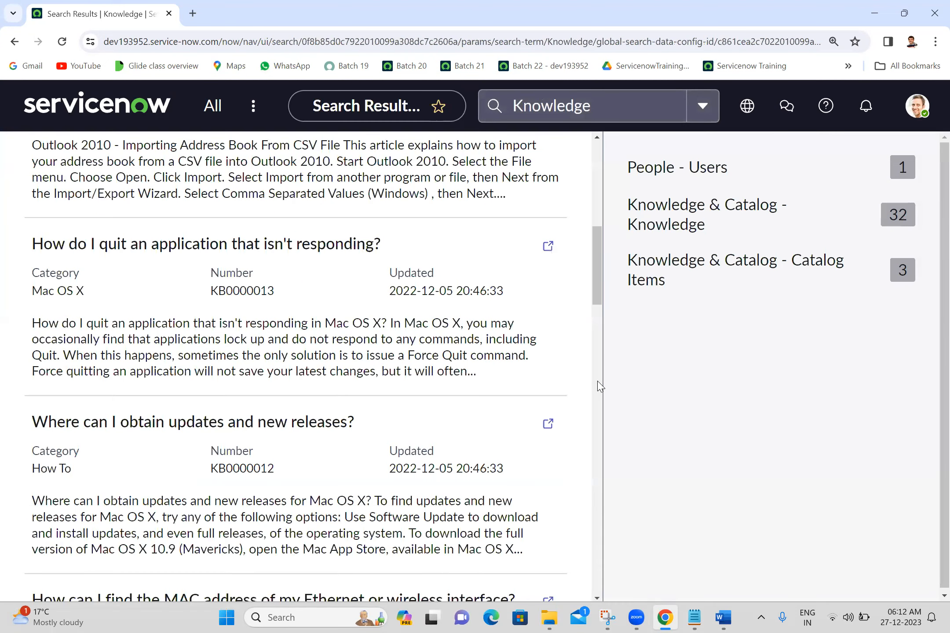
drag(598, 383, 595, 546)
click(597, 551)
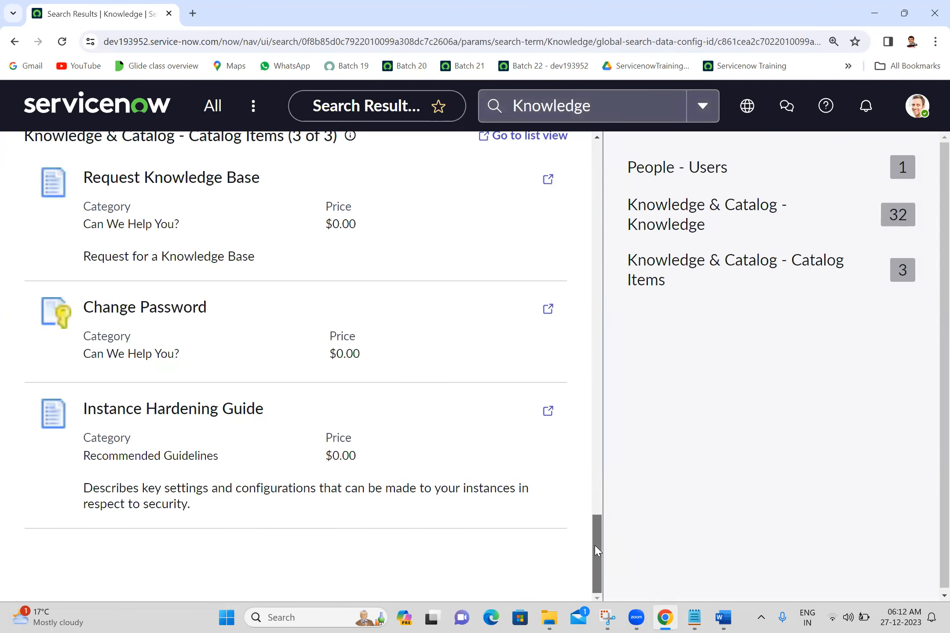
drag(597, 551, 616, 117)
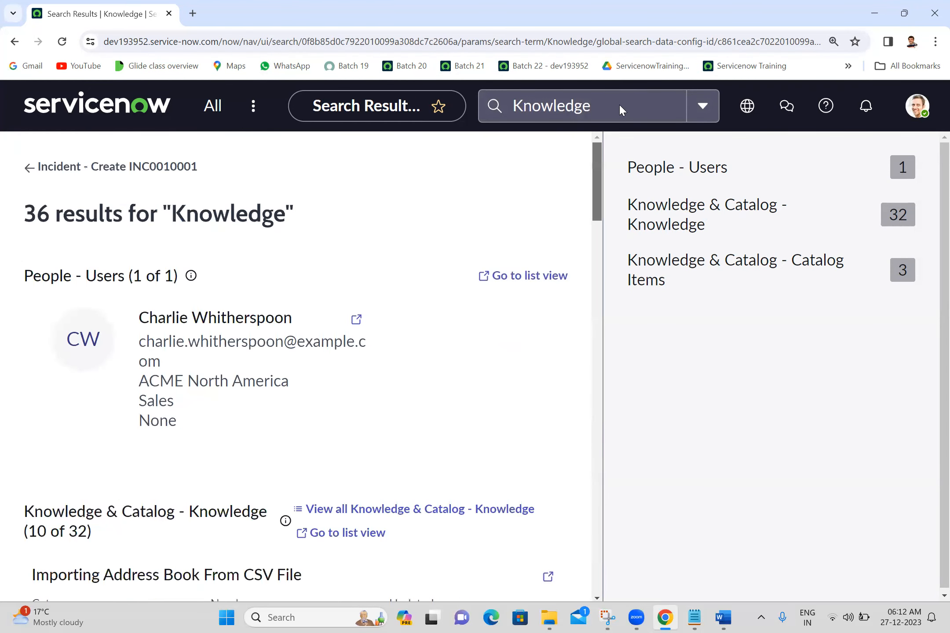
Clear the global search term, view the recent searches and try to show the available search contexts
click(619, 104)
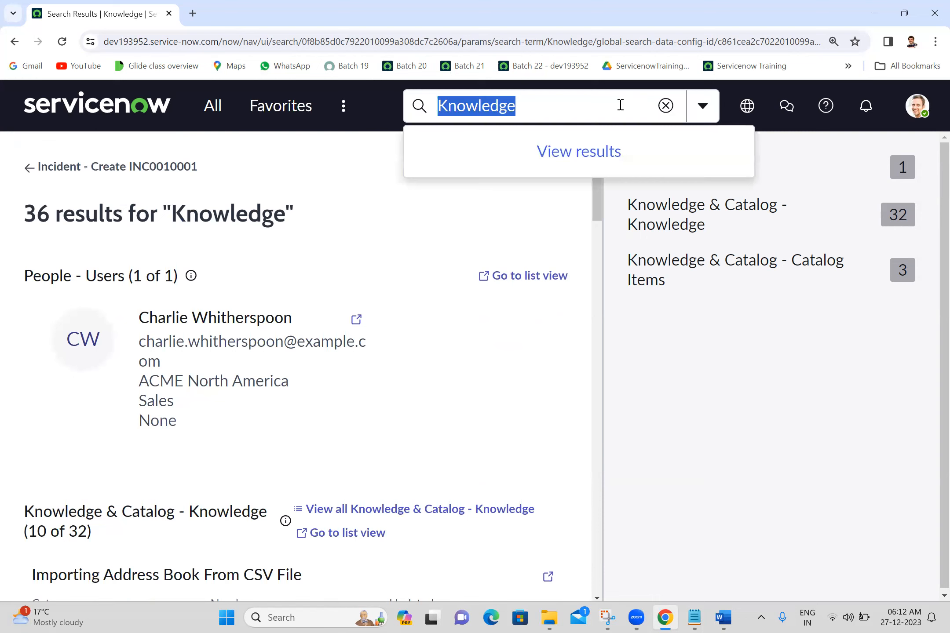
key(BackSpace)
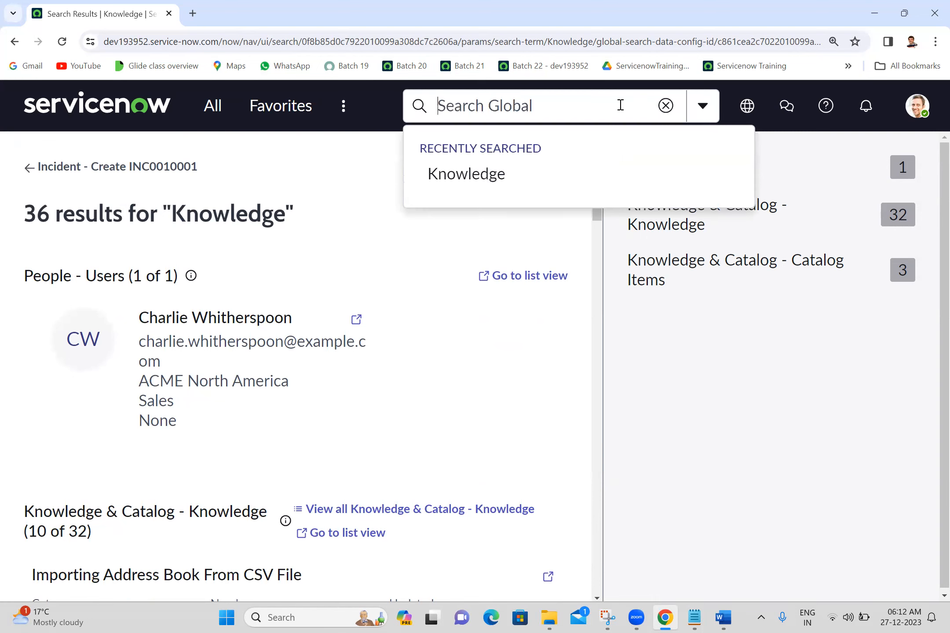
click(699, 115)
click(699, 115)
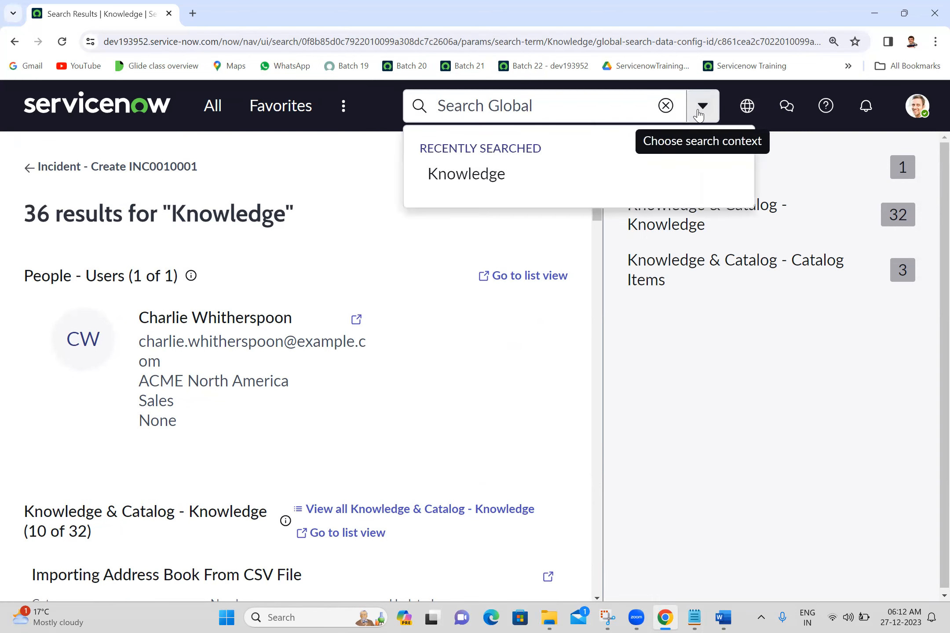
click(699, 115)
click(387, 126)
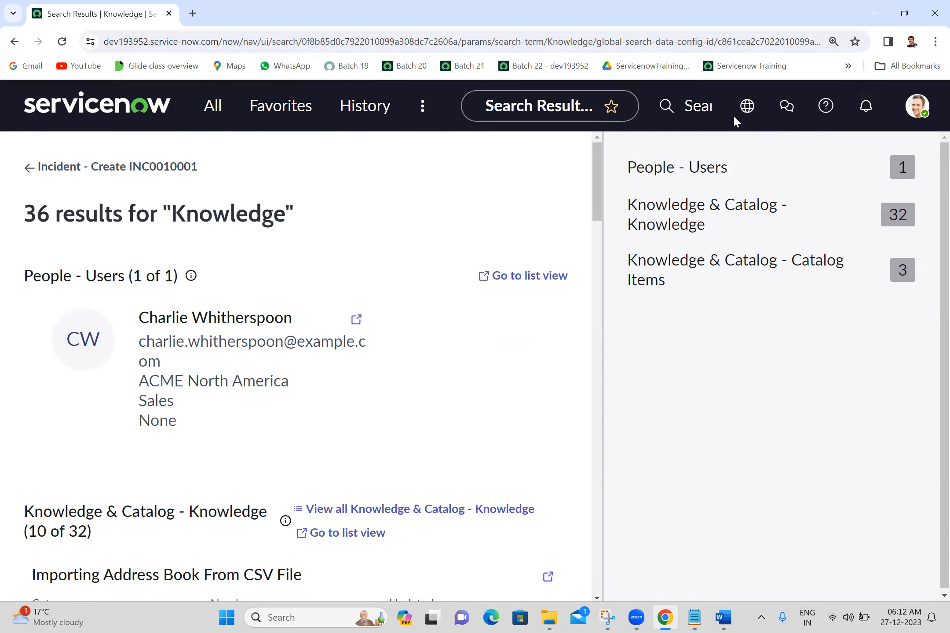
View the available update sets and application scopes in the scope picker, keeping the current selections
mouse_move(753, 113)
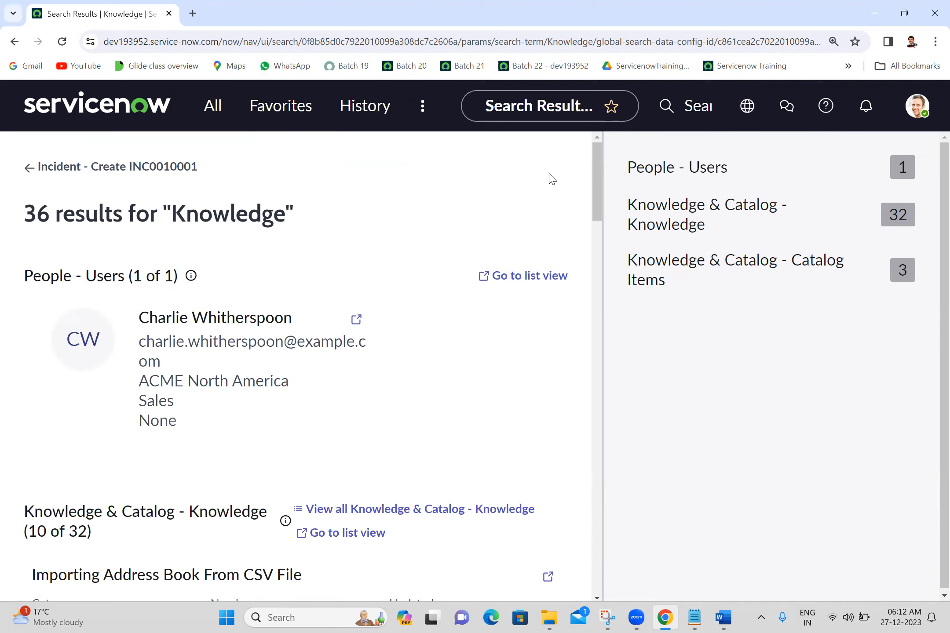
click(747, 106)
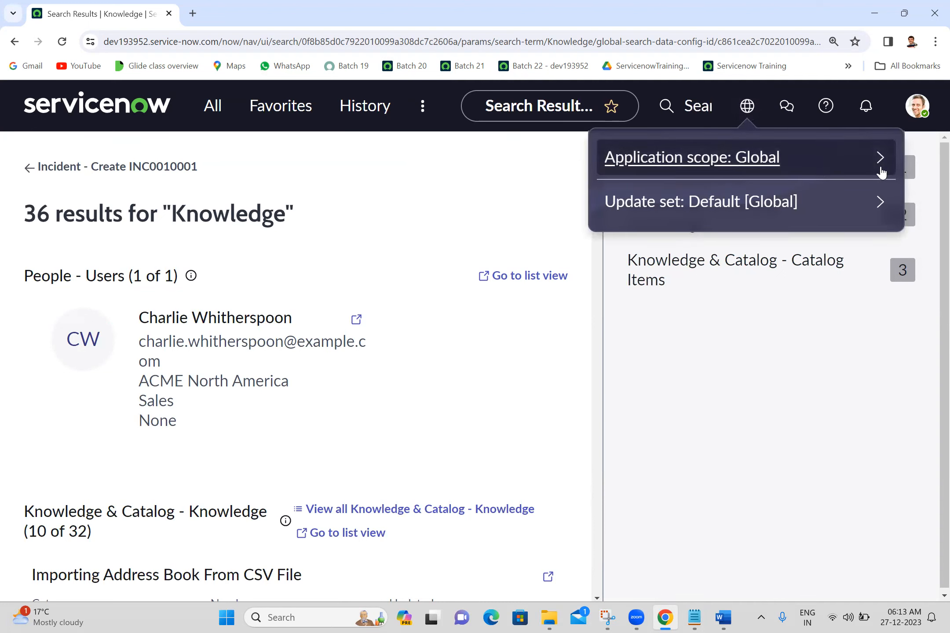
click(880, 204)
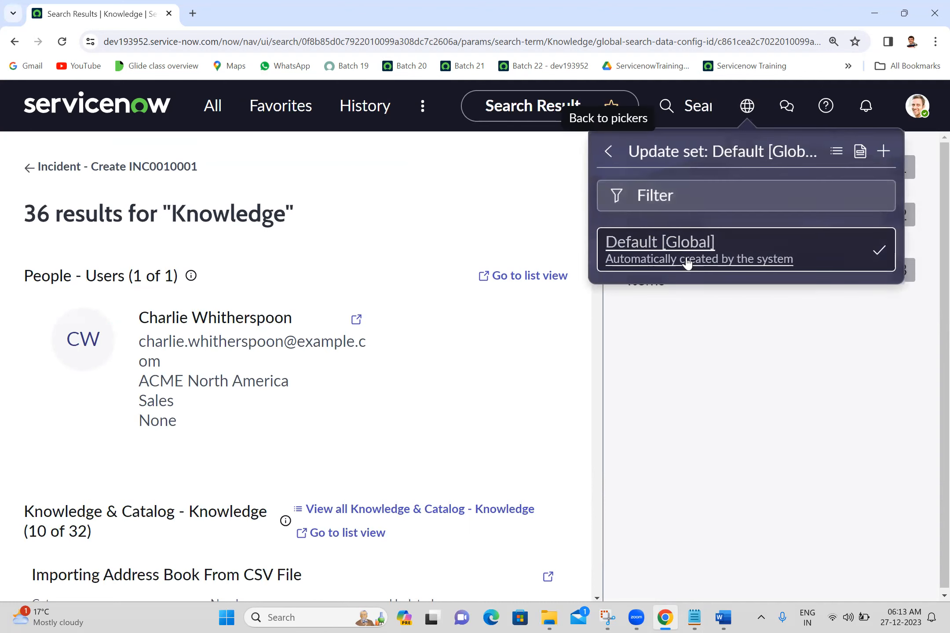
click(610, 152)
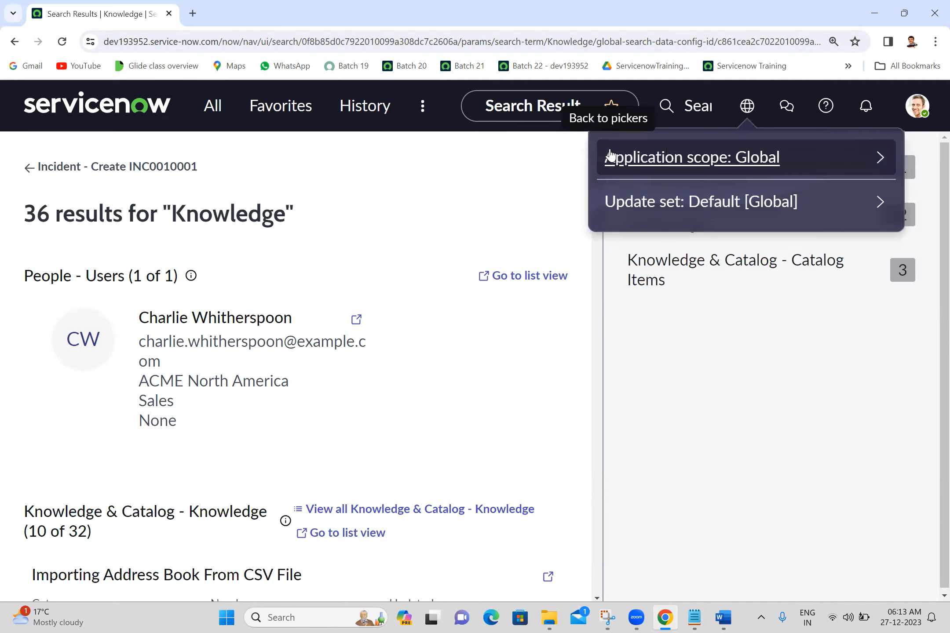
click(879, 169)
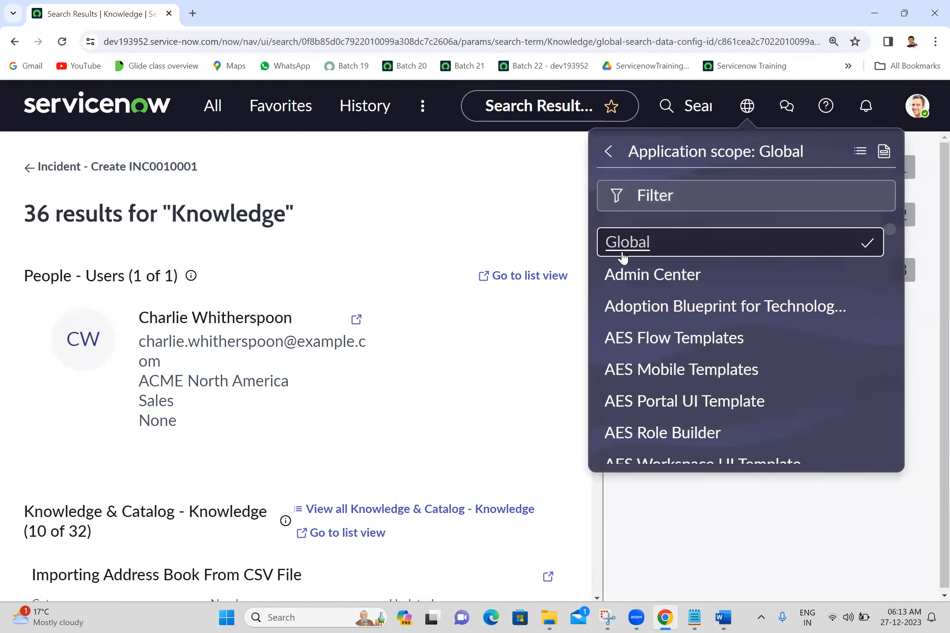
click(608, 153)
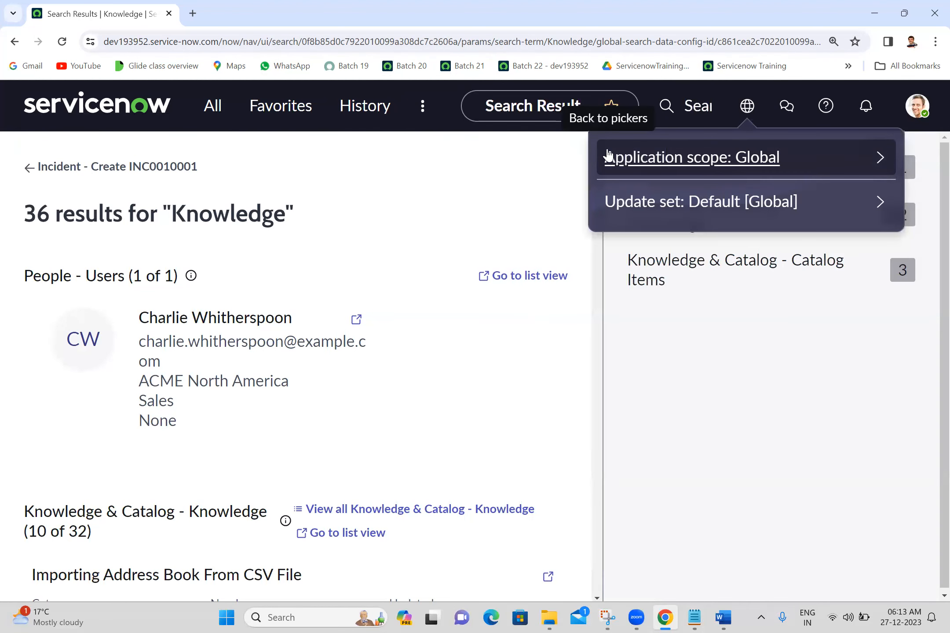
click(516, 183)
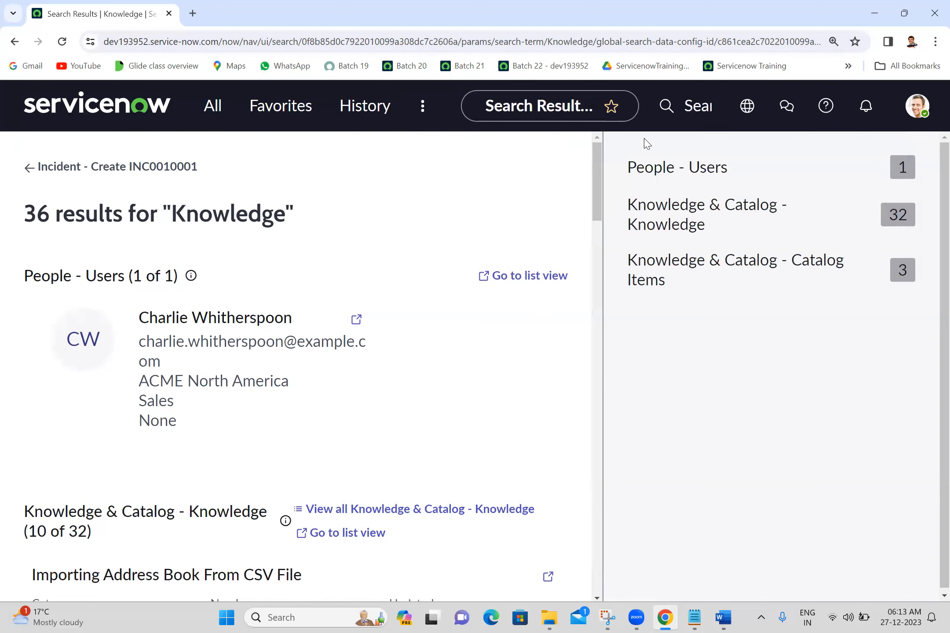
View Sidebar discussions, Help, Notifications and the user account options one after another in the header
click(787, 112)
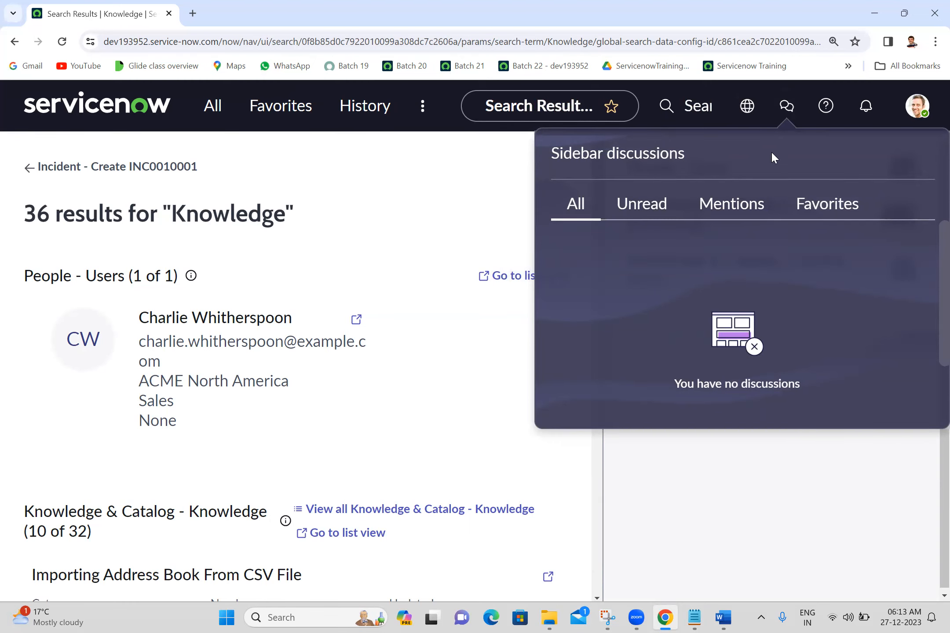
click(822, 113)
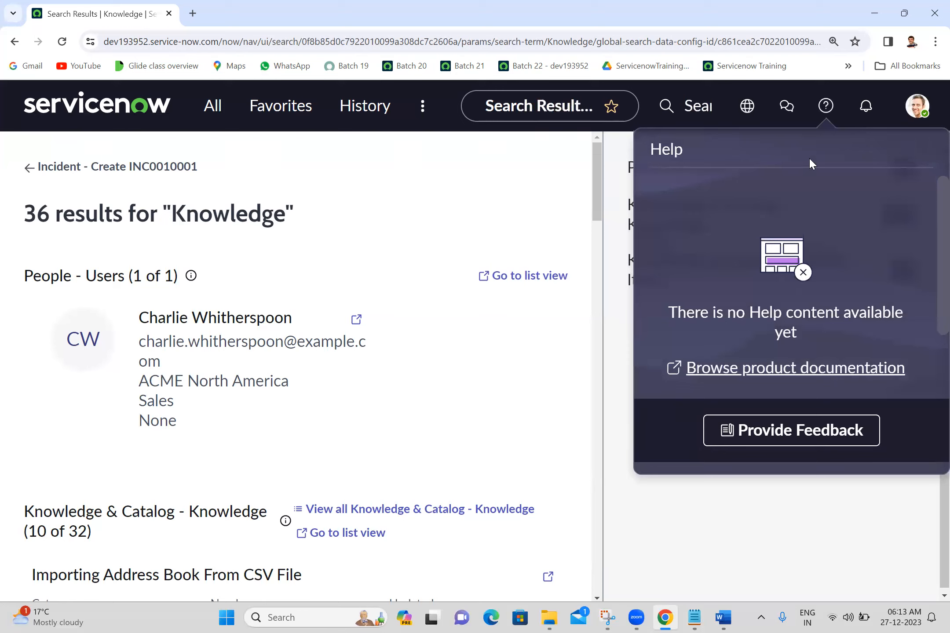
click(863, 115)
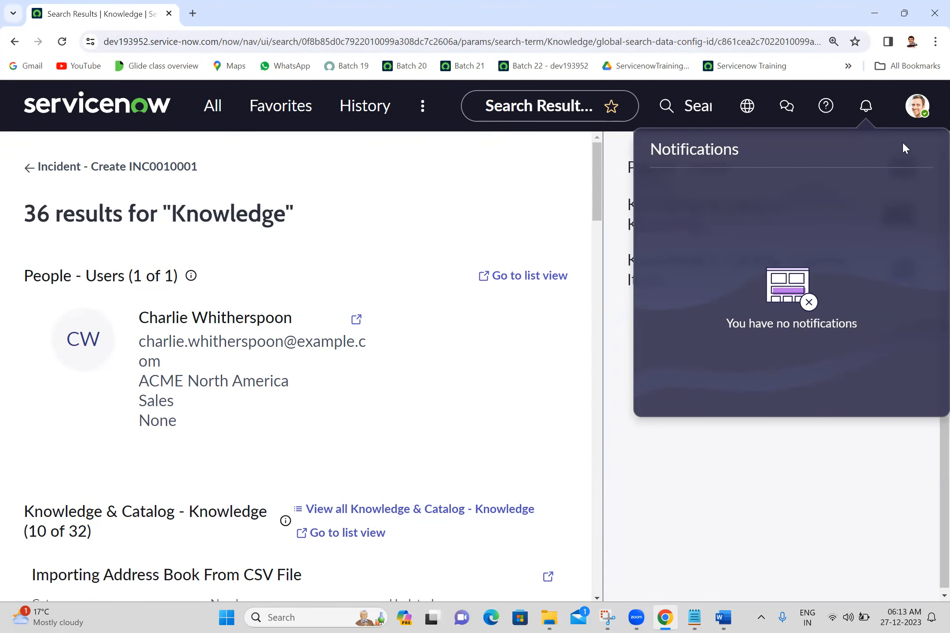
click(914, 115)
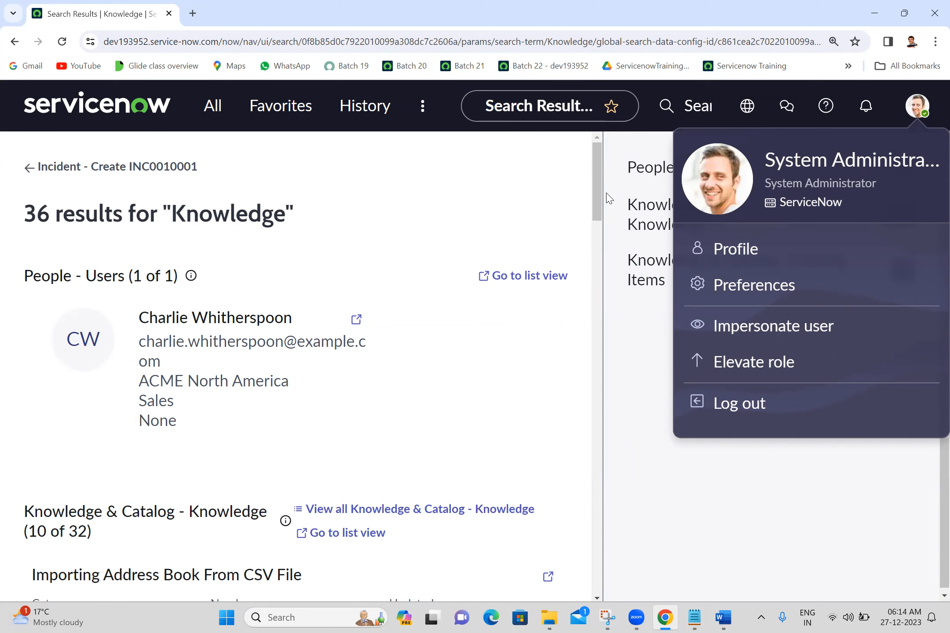
Return to the ServiceNow home page and snip its whole content area below the header as a rectangular screenshot
click(110, 115)
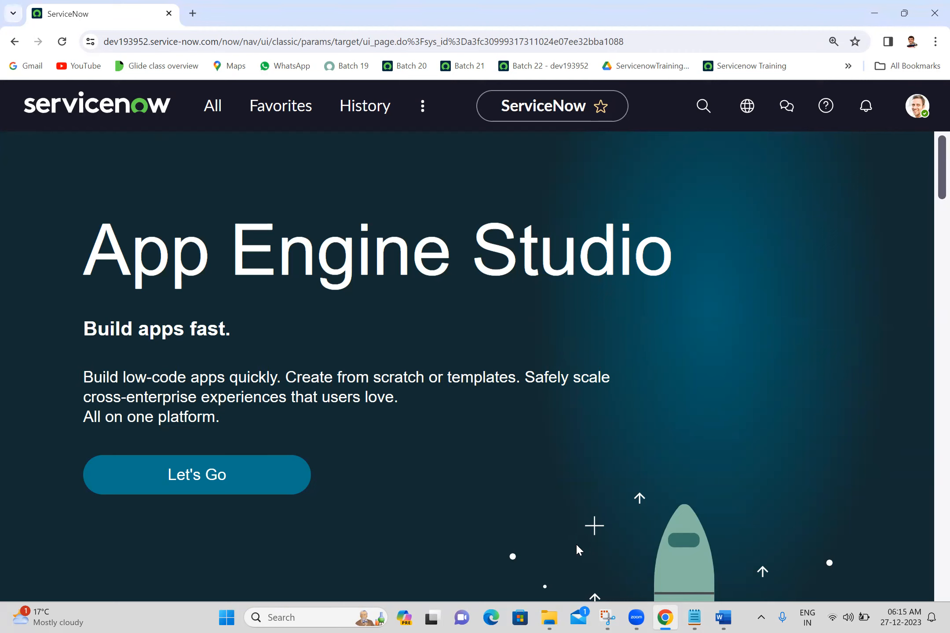
click(608, 617)
click(285, 66)
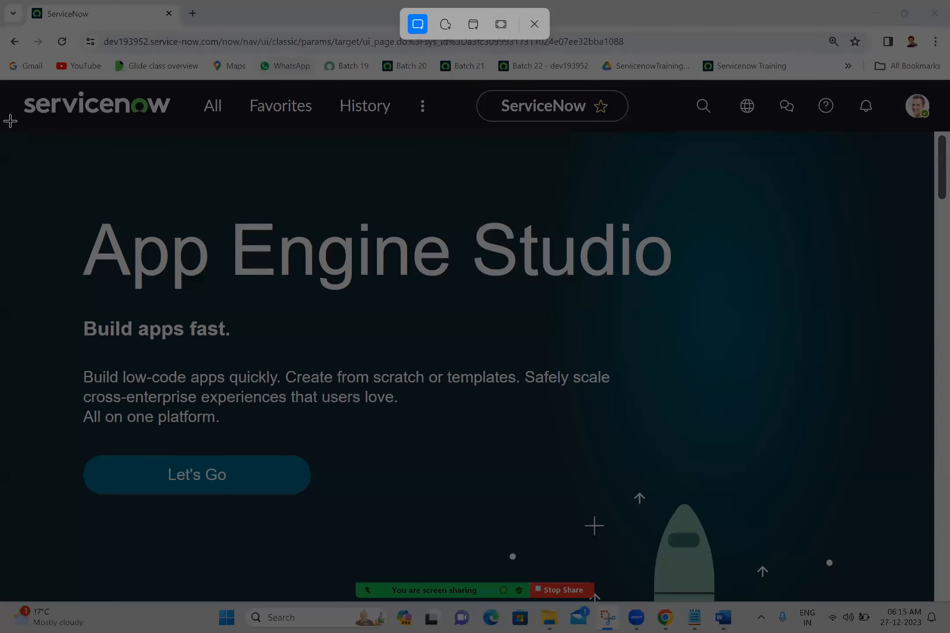
drag(1, 126, 931, 581)
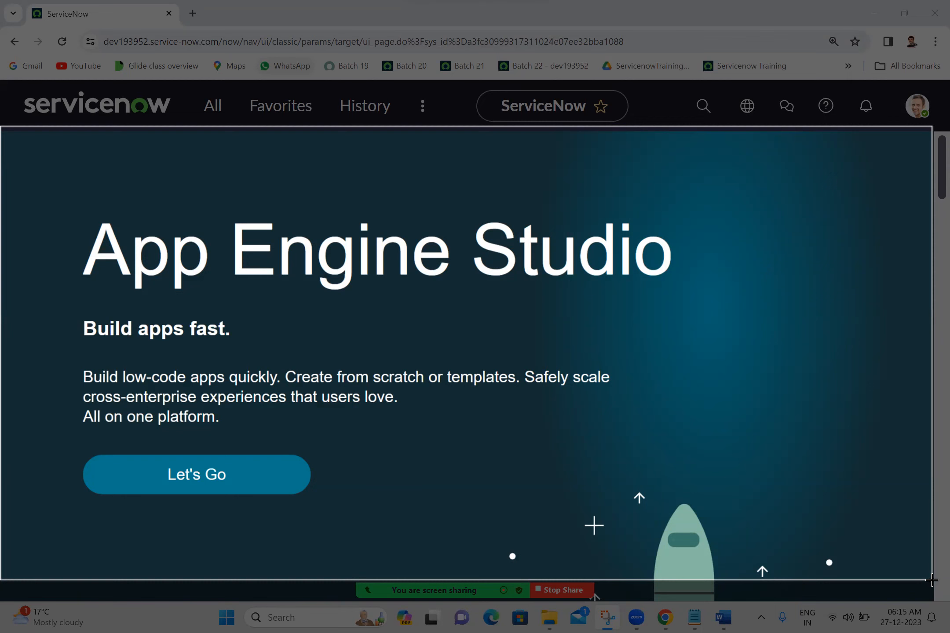
Finish snipping the content area, view the capture in Snipping Tool and return to the ServiceNow page
drag(931, 581, 929, 581)
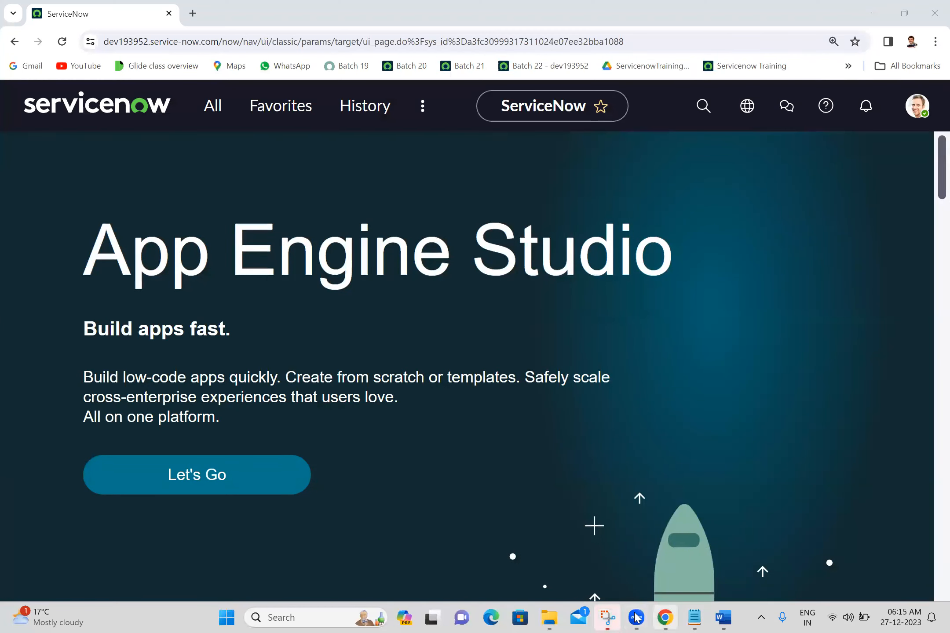
click(607, 617)
click(606, 617)
click(606, 618)
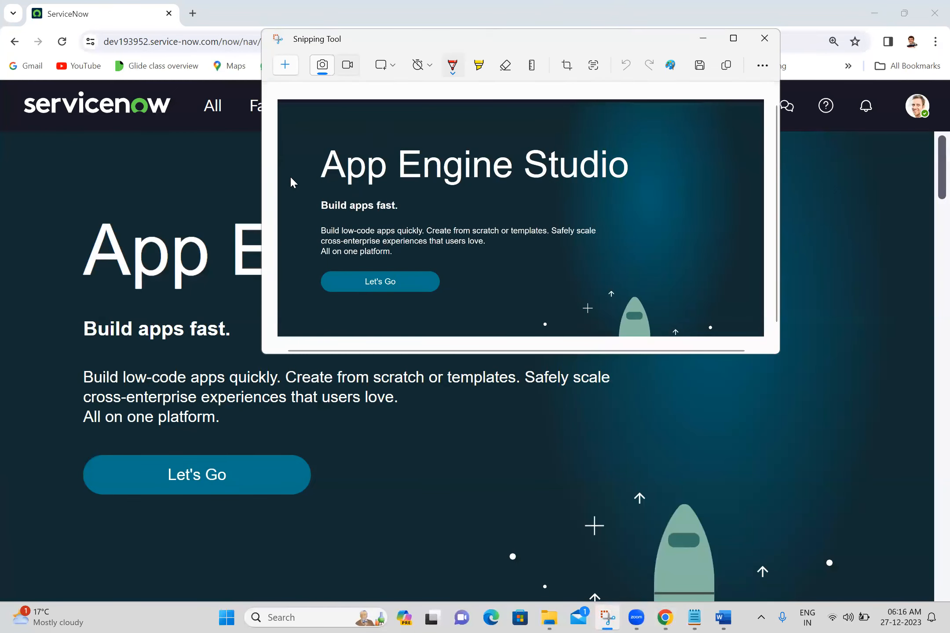
click(63, 253)
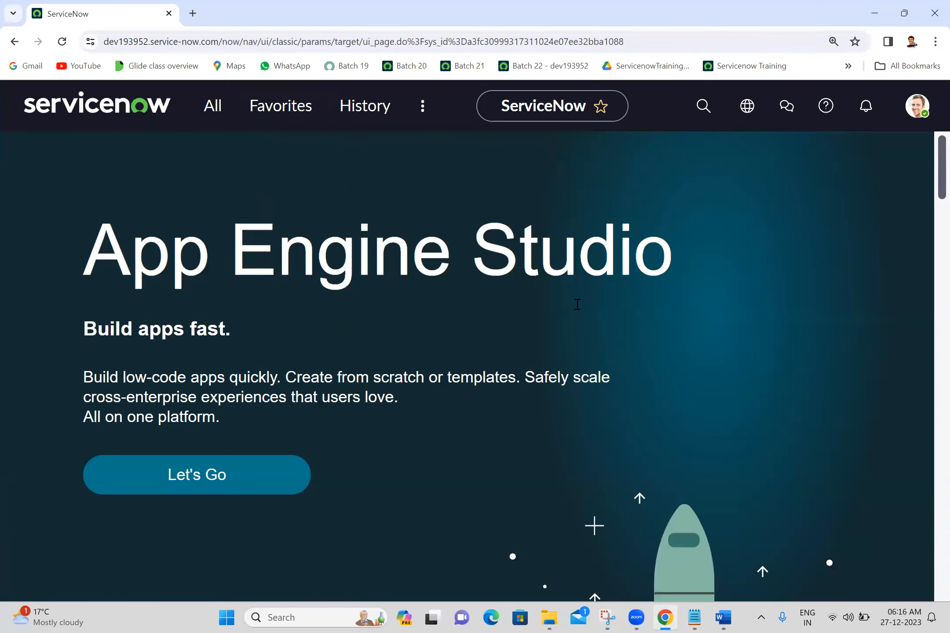
Clear the incident filter from the All menu and reduce the browser zoom to 100%
click(212, 109)
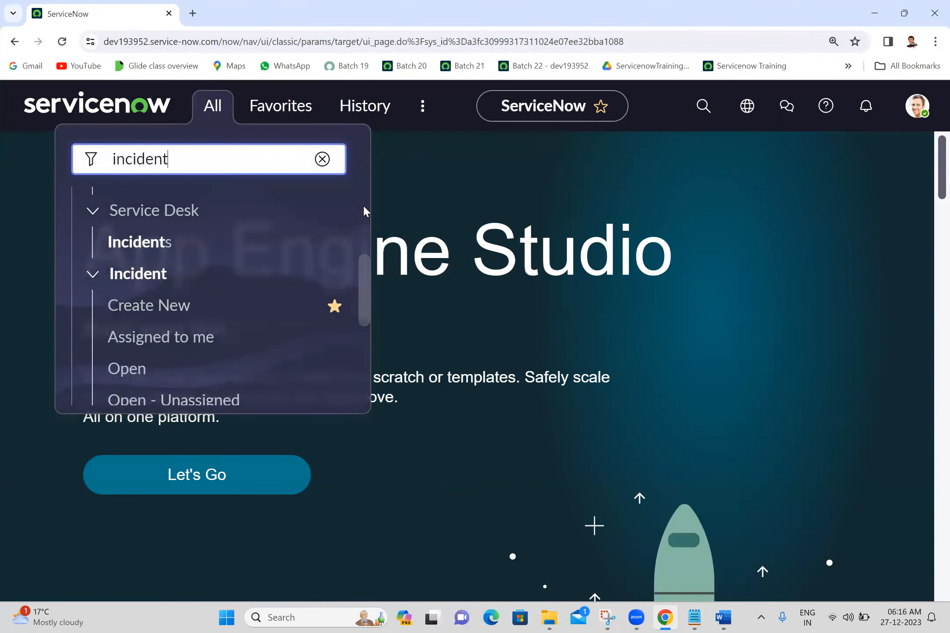
click(322, 158)
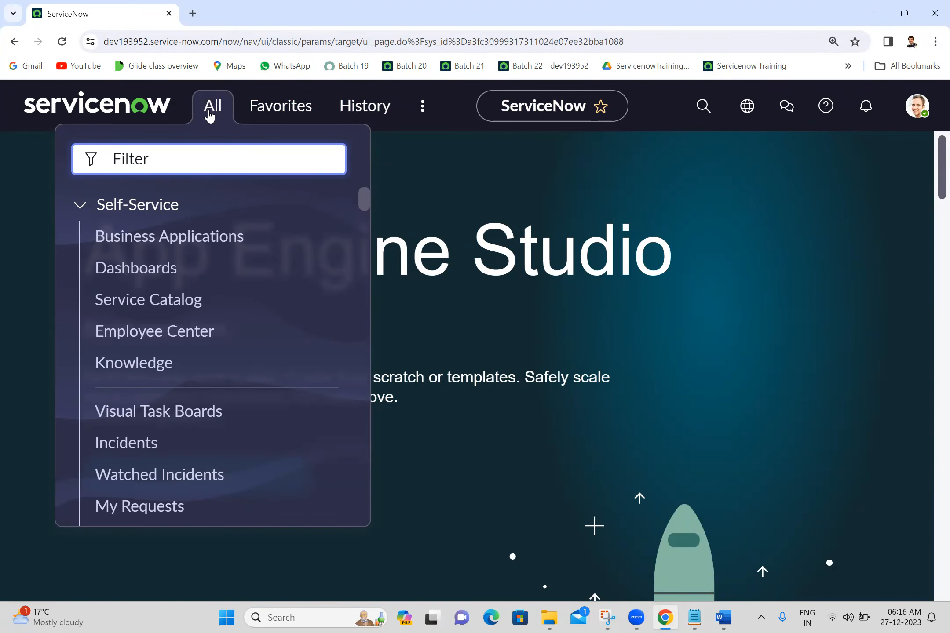
key(ctrl+minus)
key(ctrl+minus)
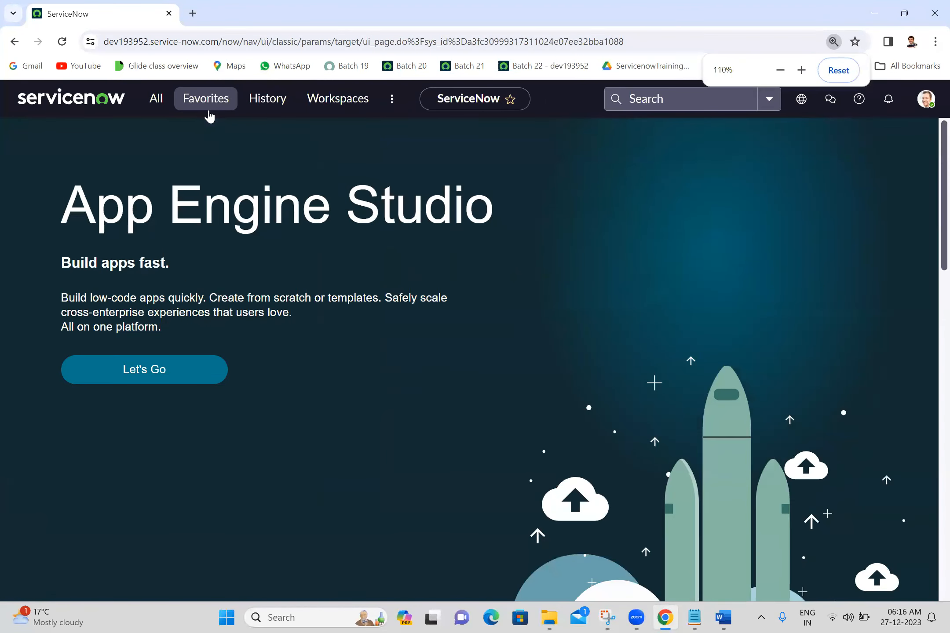
key(ctrl+minus)
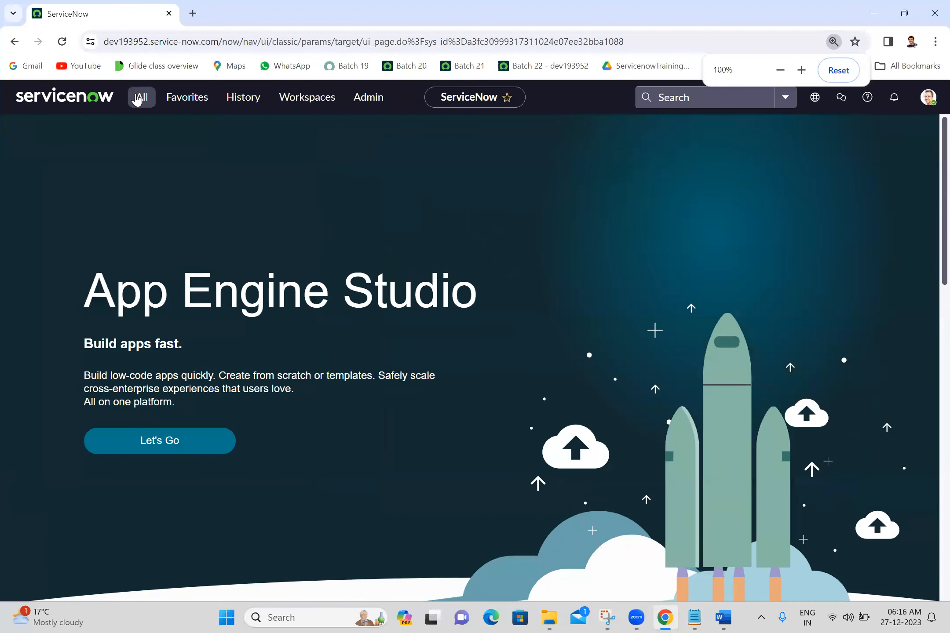
Demonstrate pinning the All menu beside the content area and unpinning it again, twice
click(137, 98)
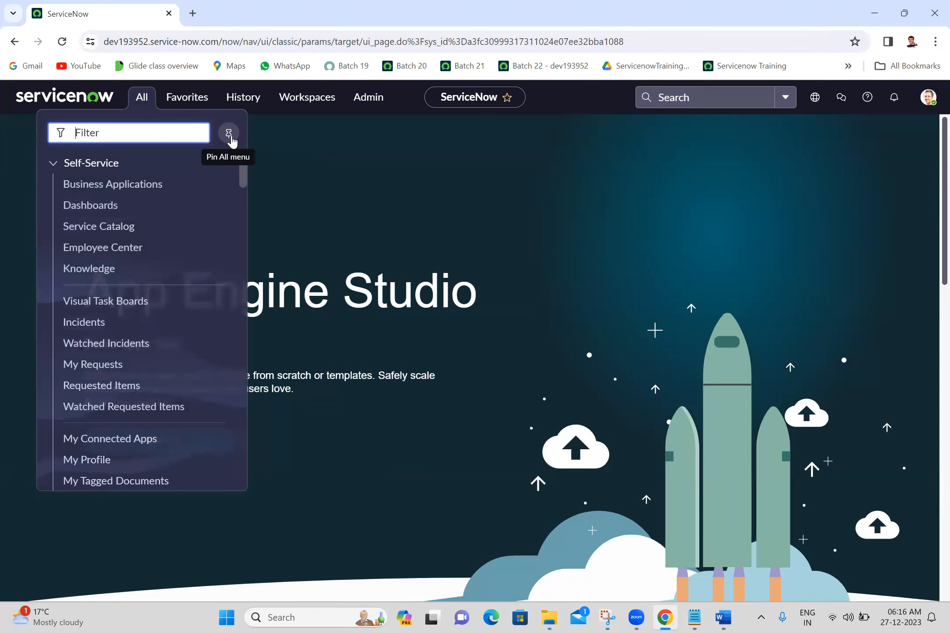
click(228, 137)
click(228, 137)
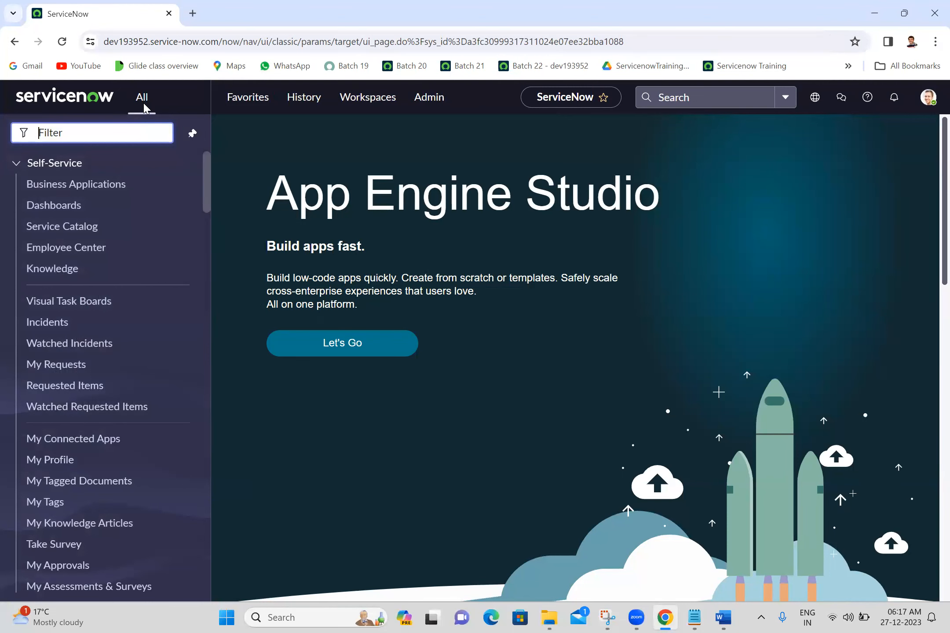
click(191, 140)
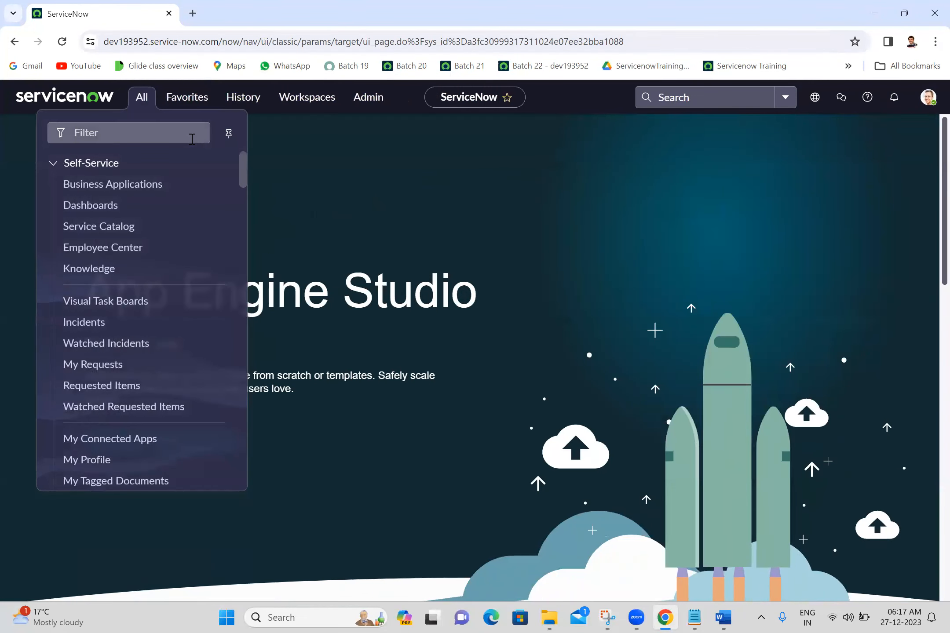
click(229, 133)
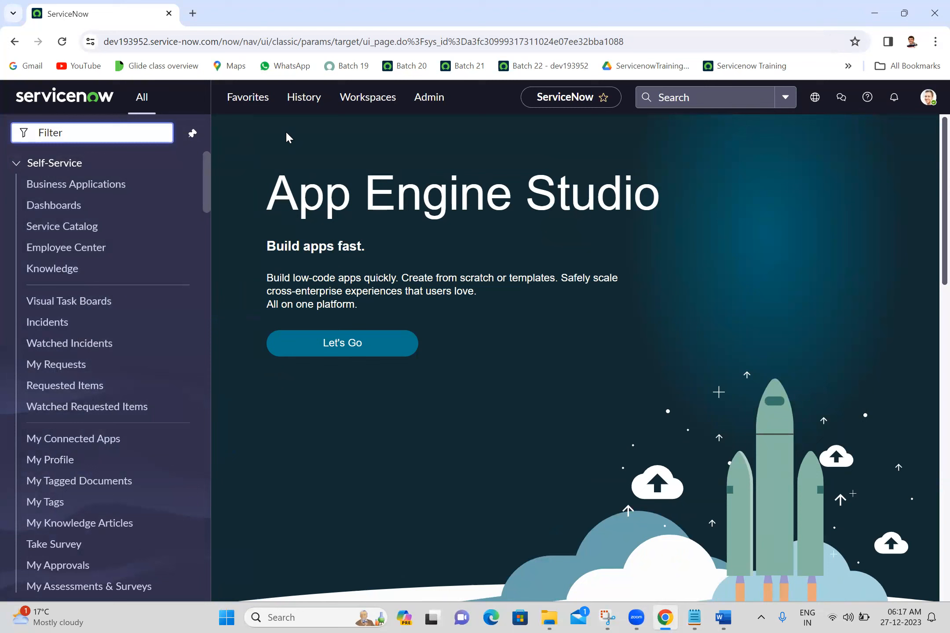
drag(201, 248, 215, 70)
click(192, 133)
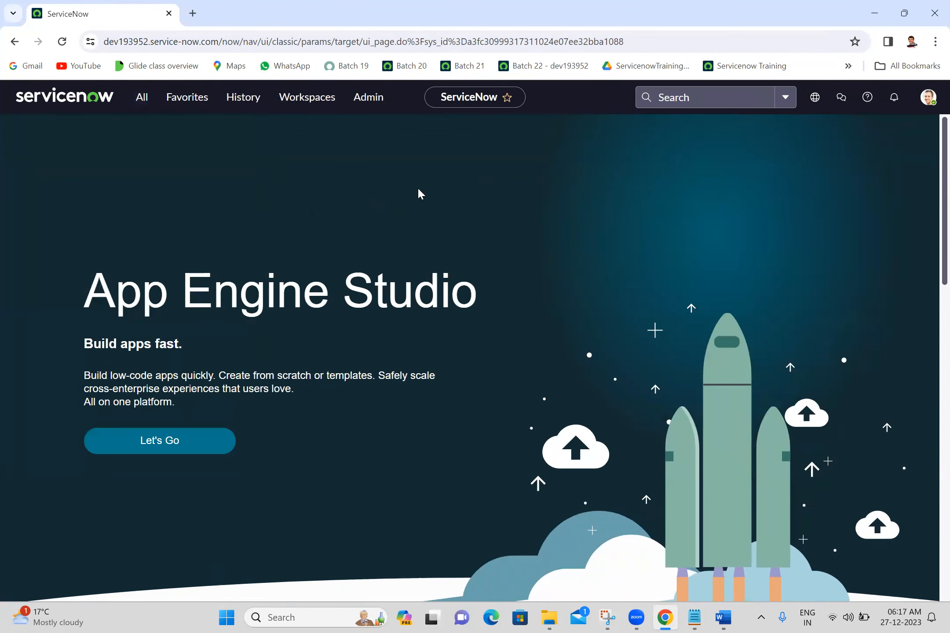
Collapse the Self-Service application in the All menu, and expand and collapse Activity Subscriptions and App Engine to view their modules
key(ctrl+plus)
key(ctrl+plus)
key(ctrl+plus)
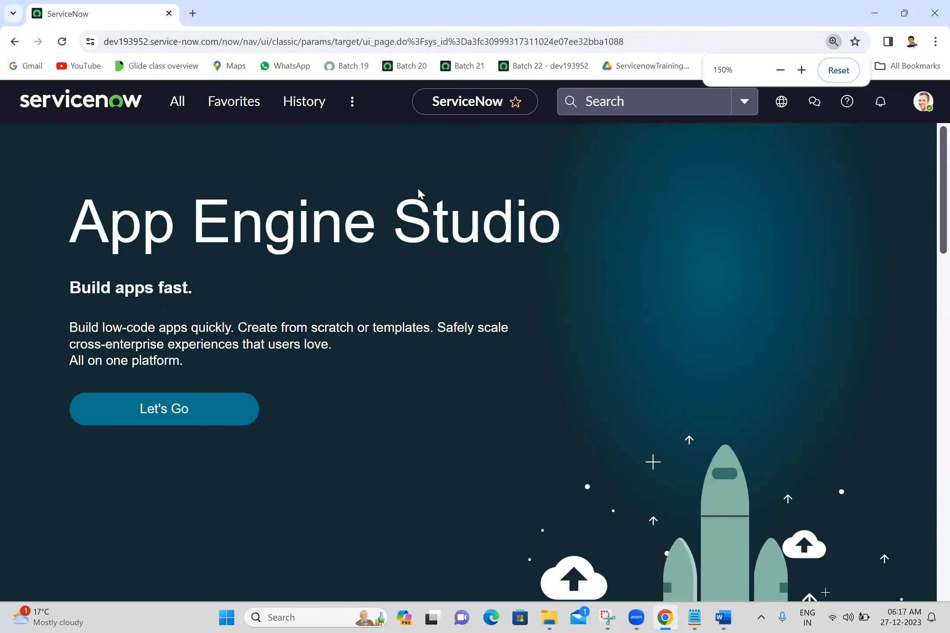
key(ctrl+plus)
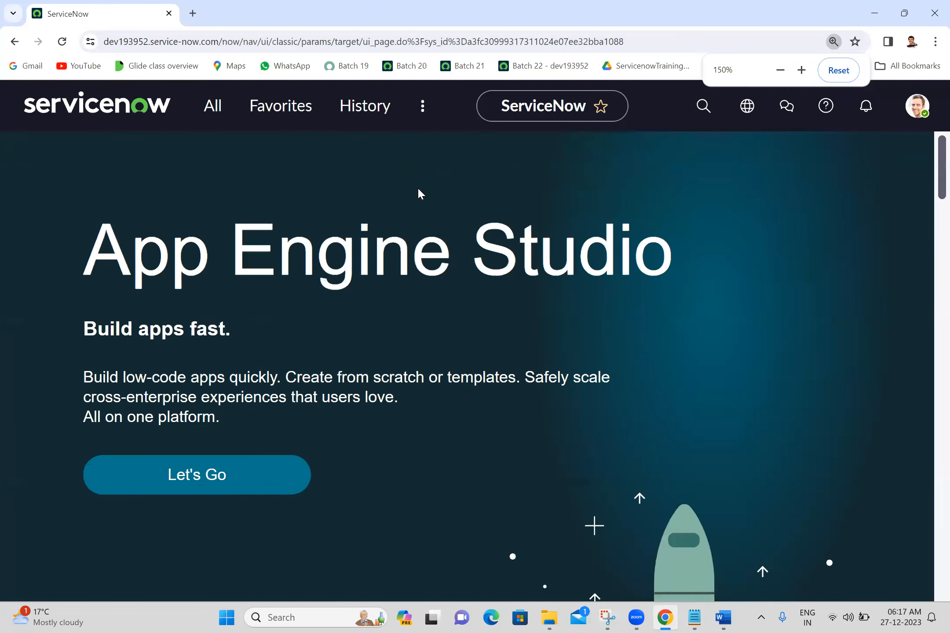
click(204, 108)
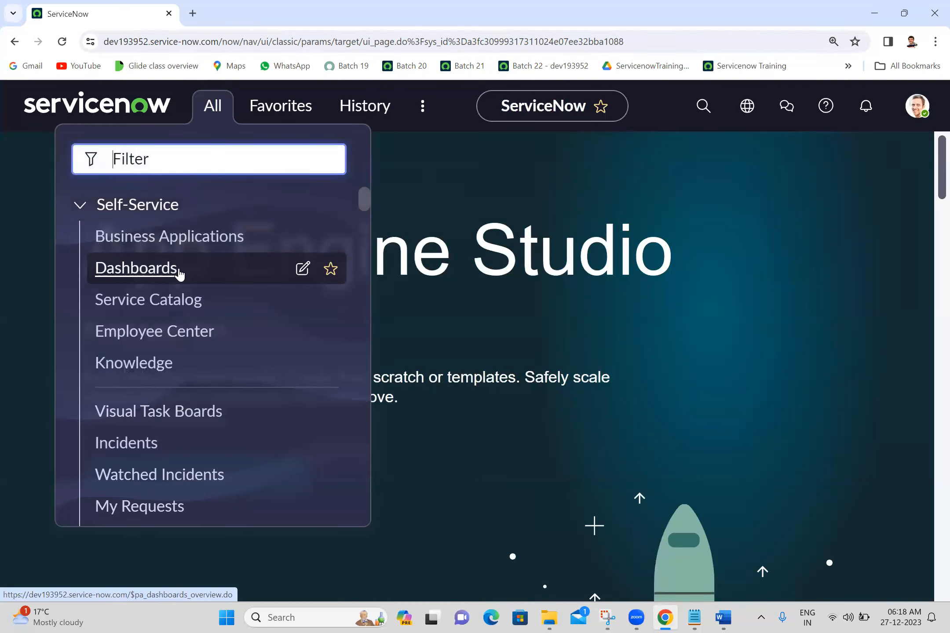
click(80, 214)
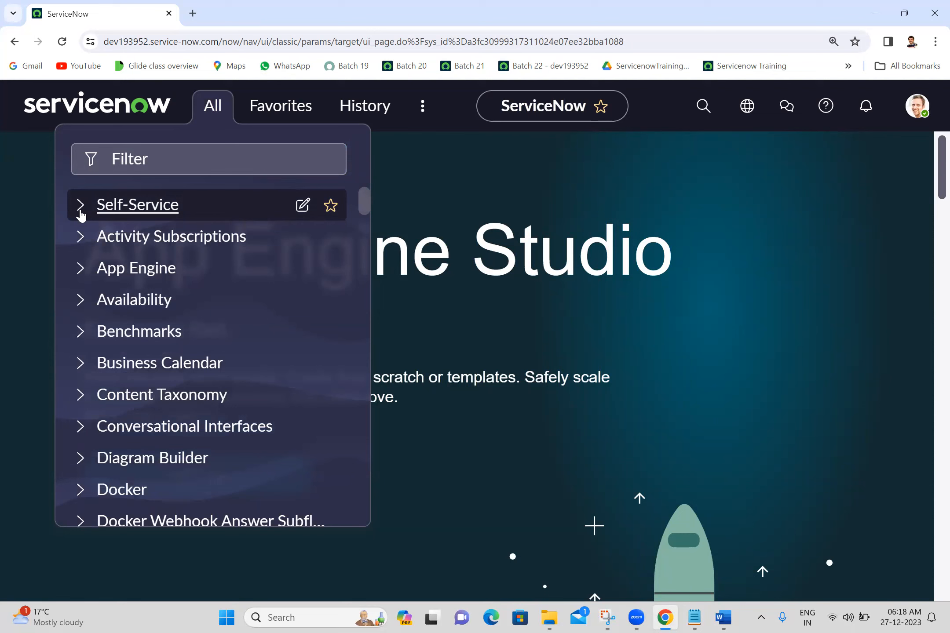
click(79, 241)
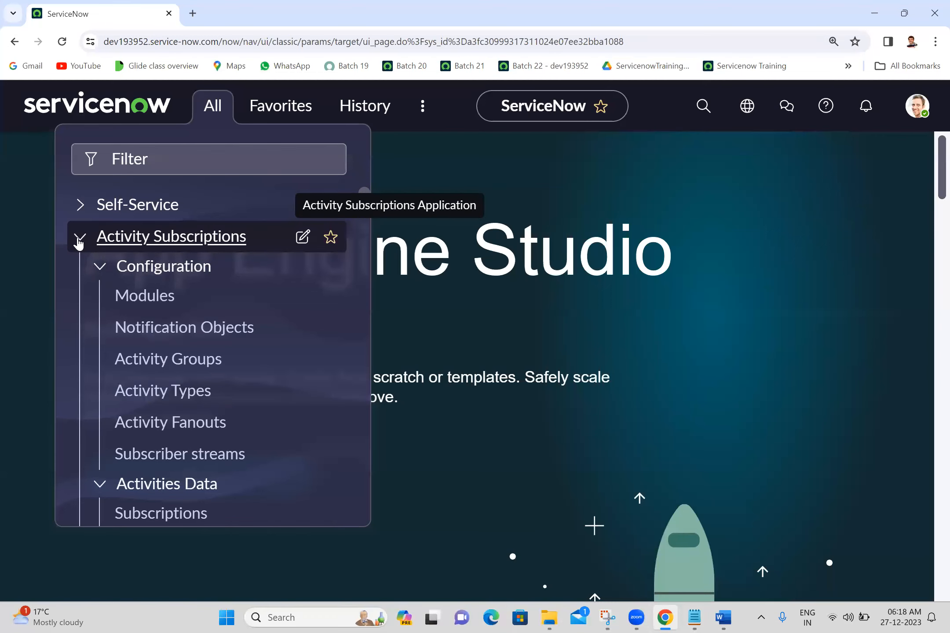
click(79, 242)
click(79, 271)
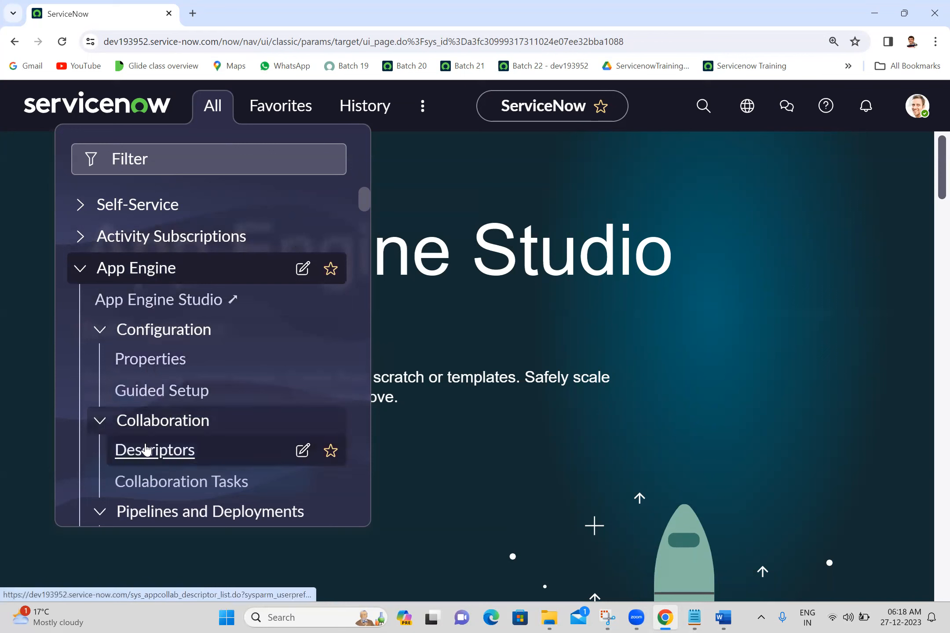
click(80, 269)
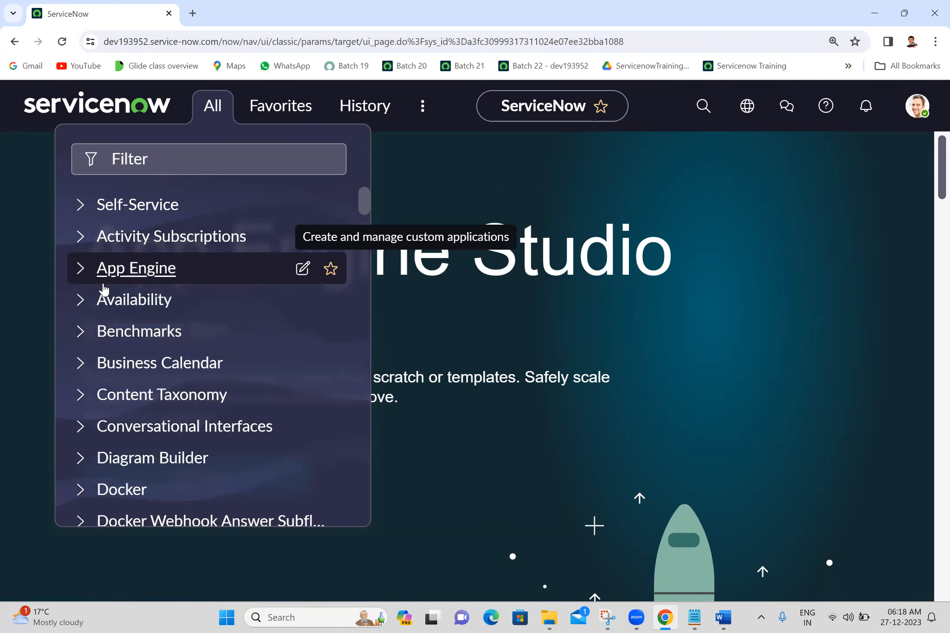
Expand the Docker and Employee Center applications to view their modules, and close the All menu
click(80, 487)
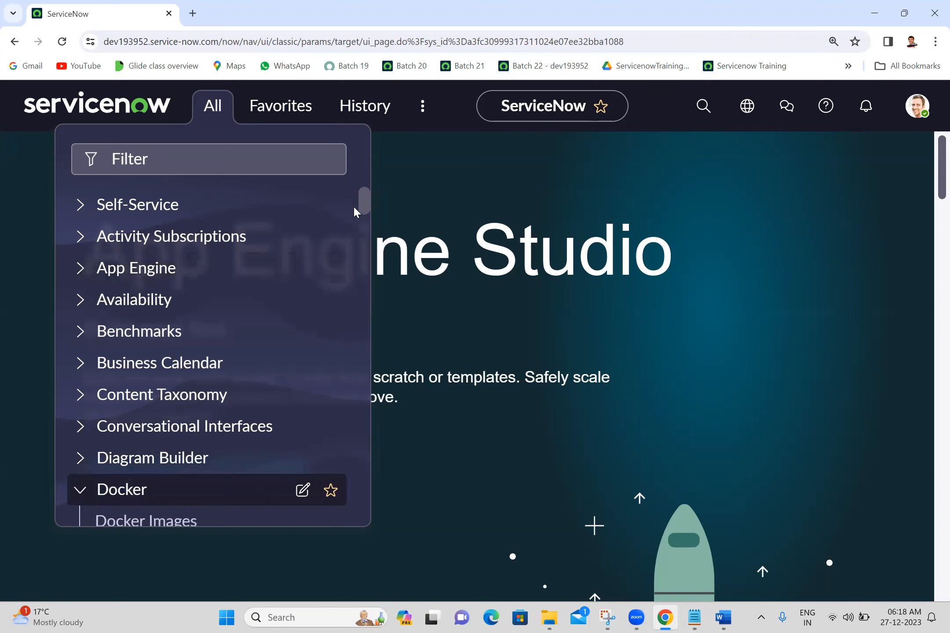
scroll(354, 211, down, 5)
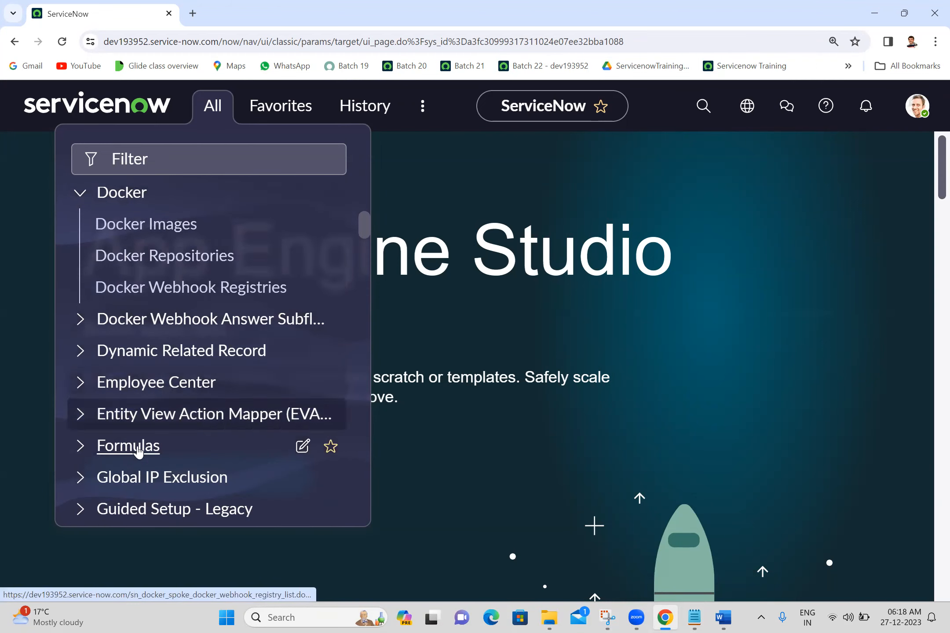
click(80, 382)
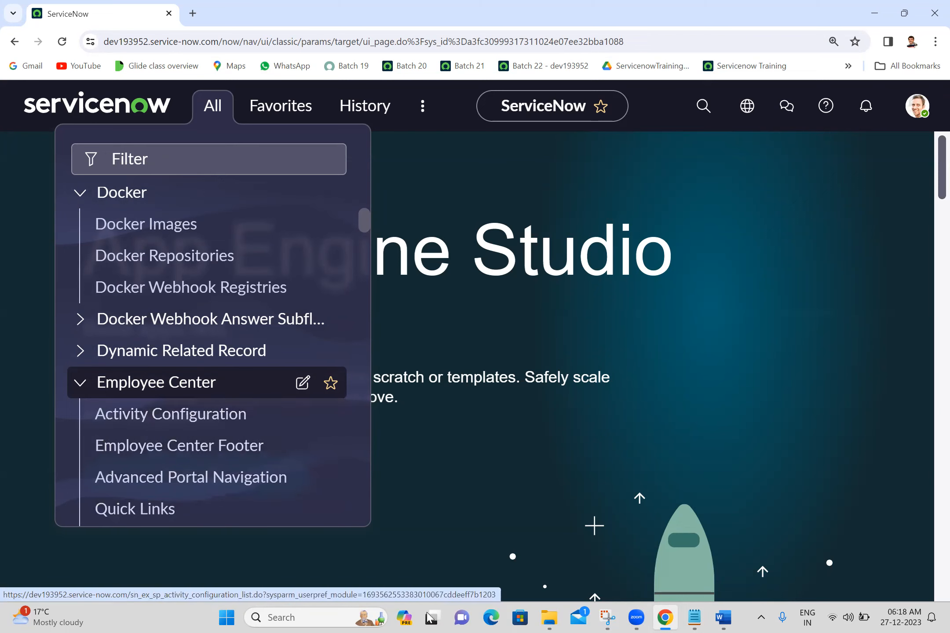
click(390, 542)
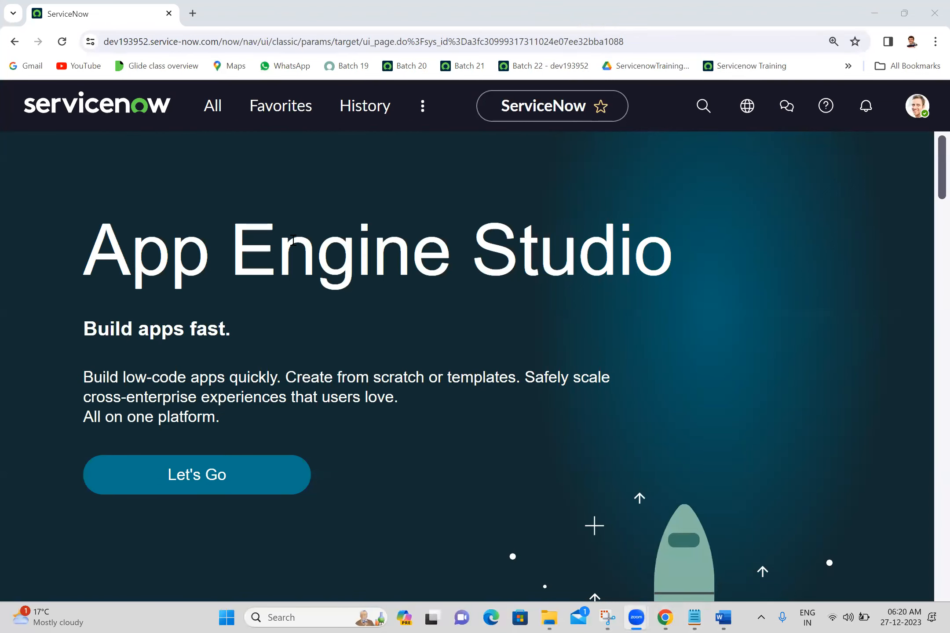
Filter the All menu by "incident" and open the Create New form for an incident
click(213, 106)
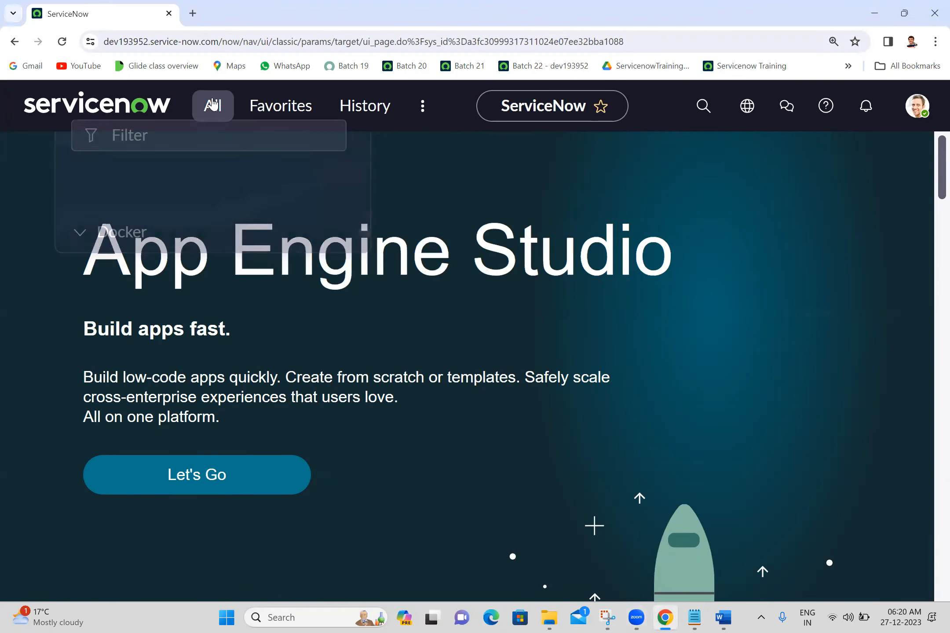
text(incident)
click(170, 243)
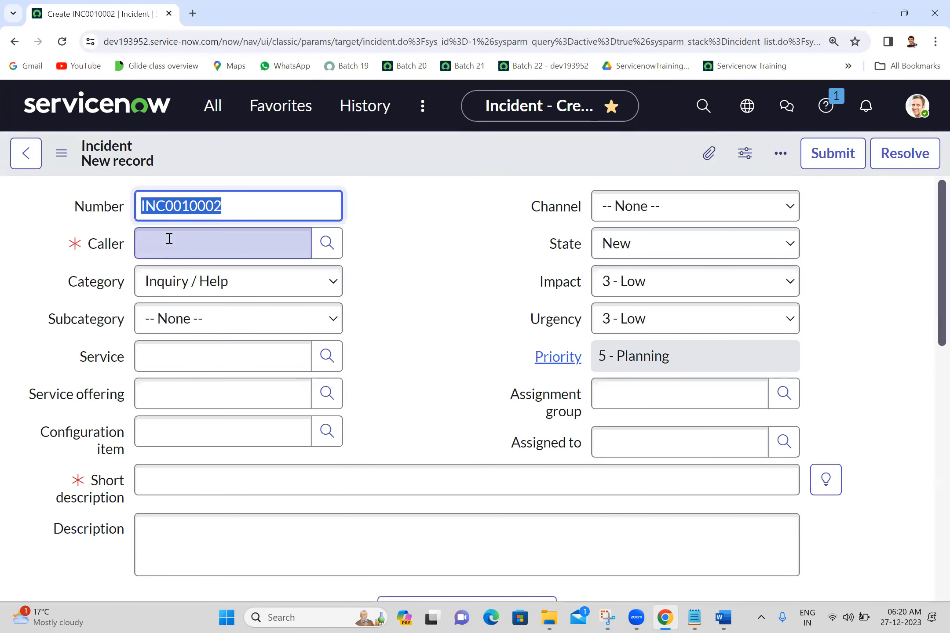
click(454, 225)
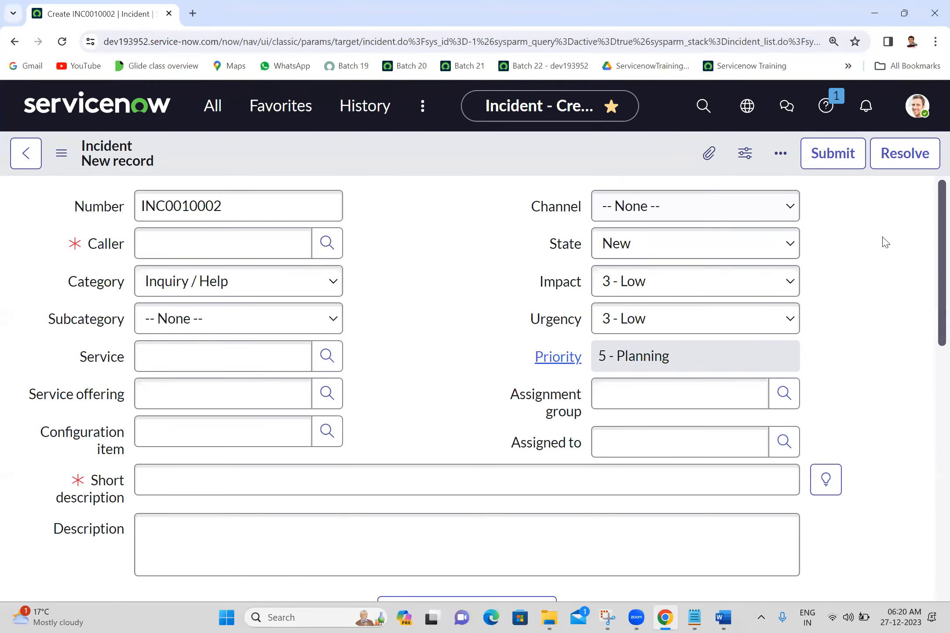
Examine the fields of the new incident form, distinguishing the Number label from its value box
drag(932, 405, 932, 202)
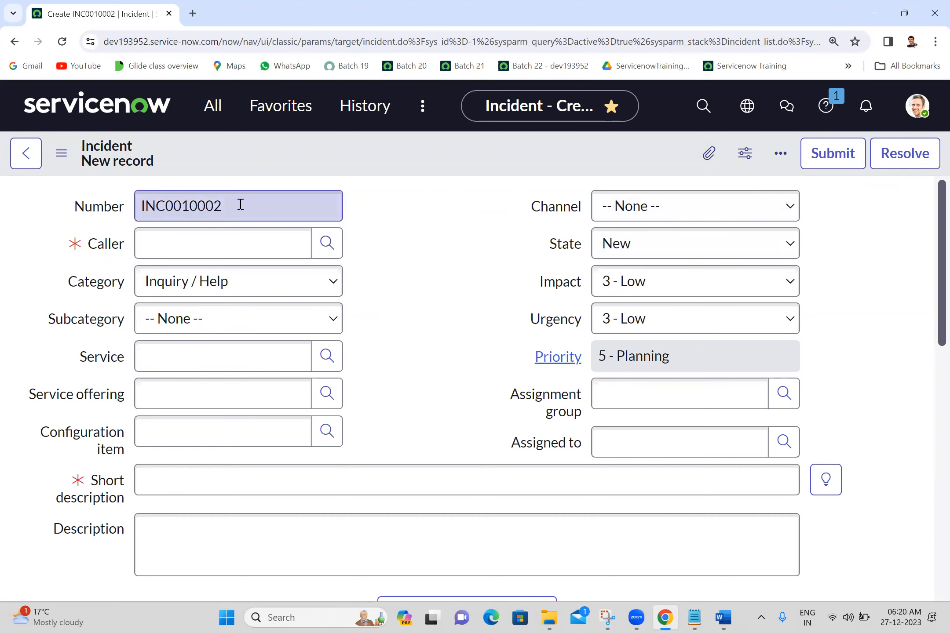
click(108, 212)
double_click(108, 212)
click(174, 200)
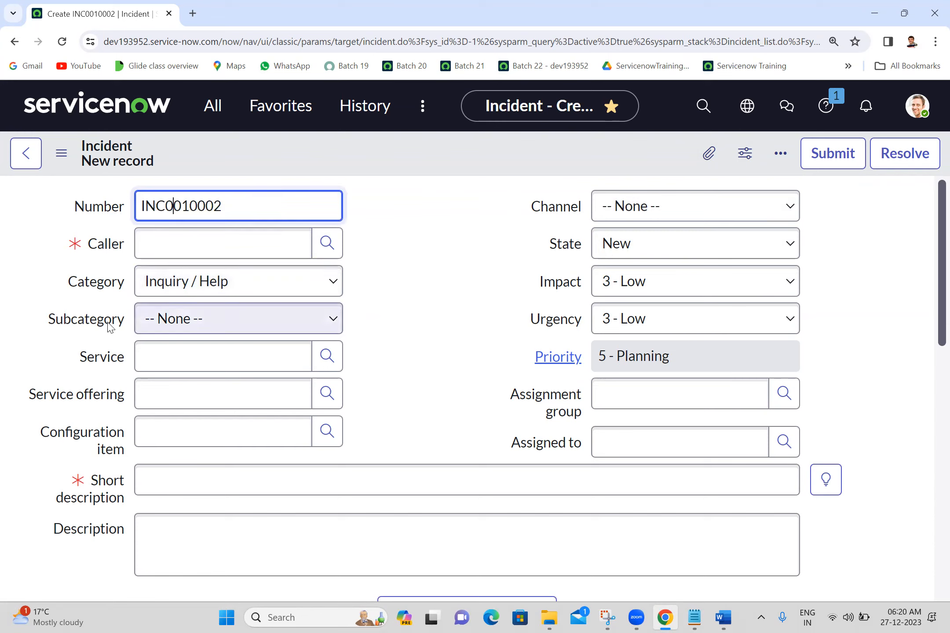
click(468, 273)
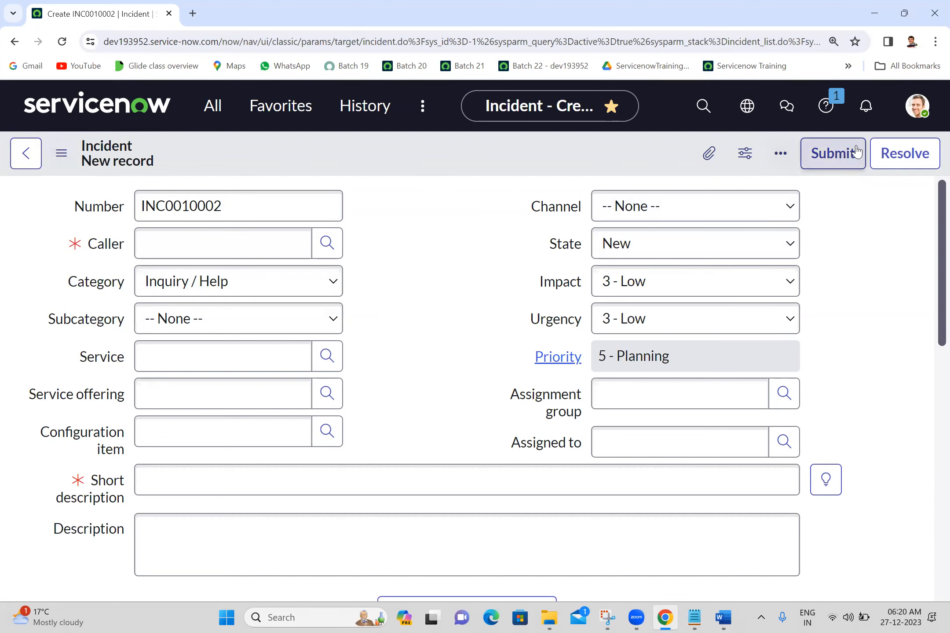
View the incident form's context menu from both its header icon and header bar, including the Configure options, and close it unused
click(61, 153)
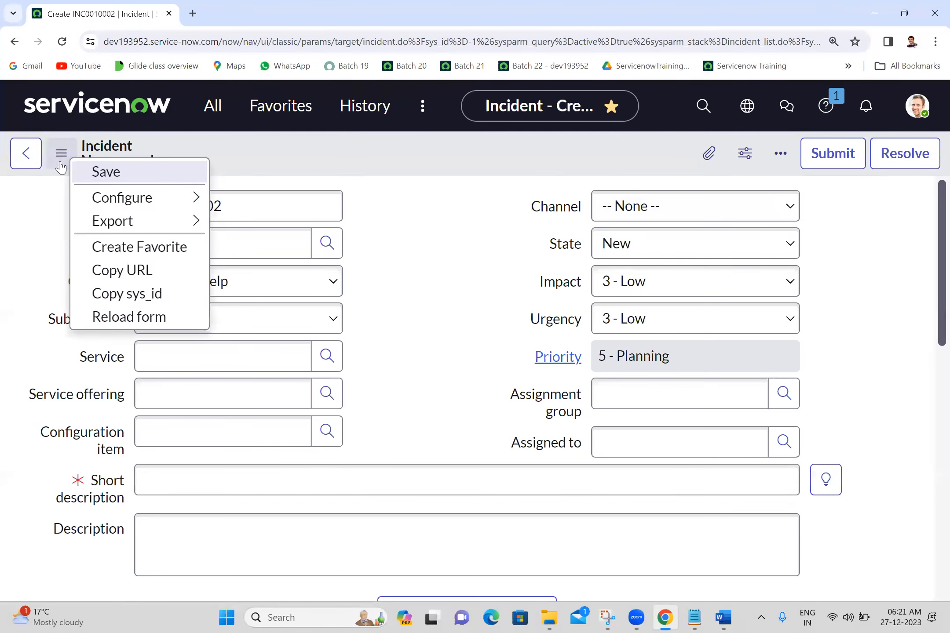
mouse_move(213, 206)
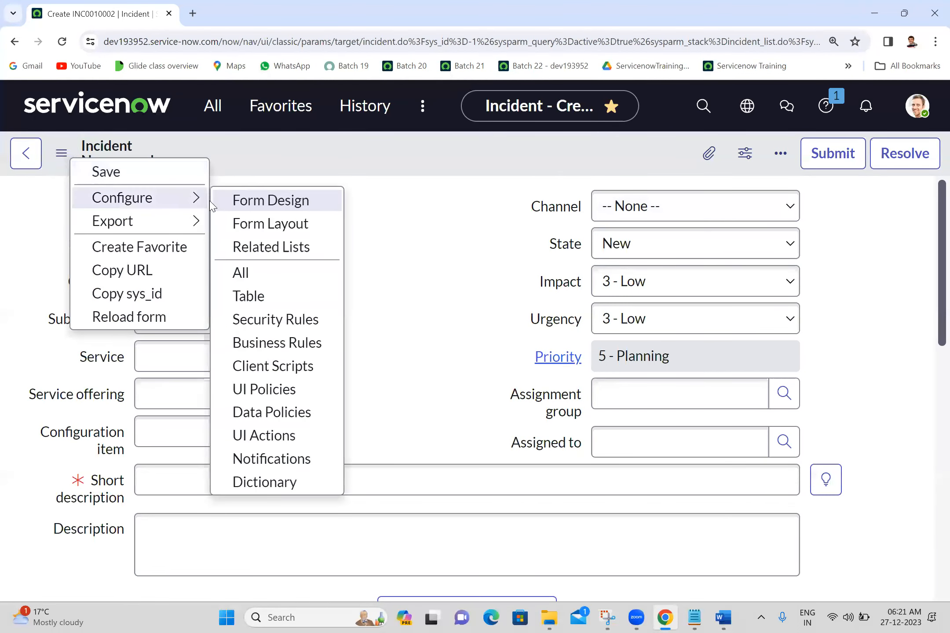
click(310, 159)
right_click(309, 158)
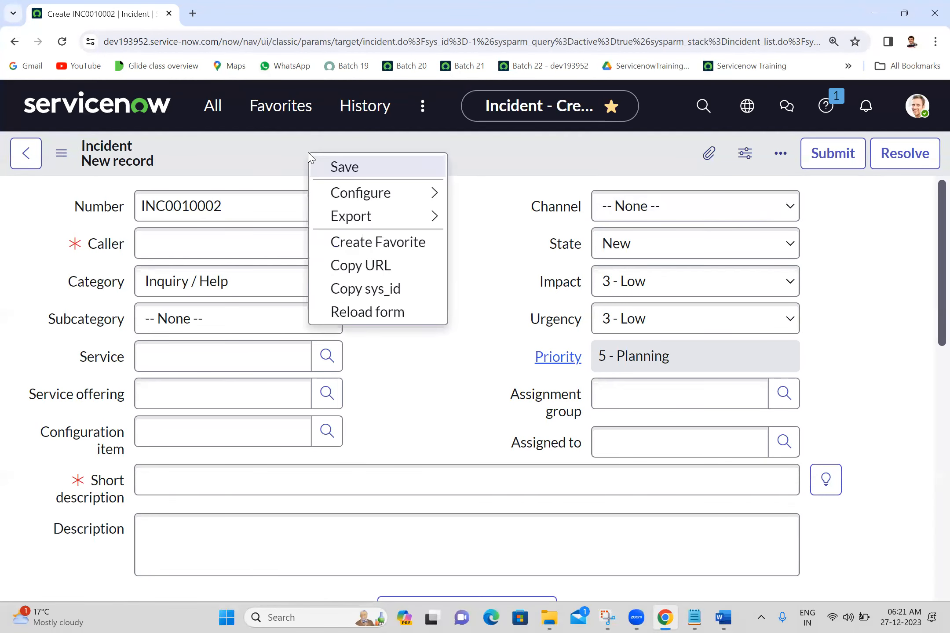
click(308, 154)
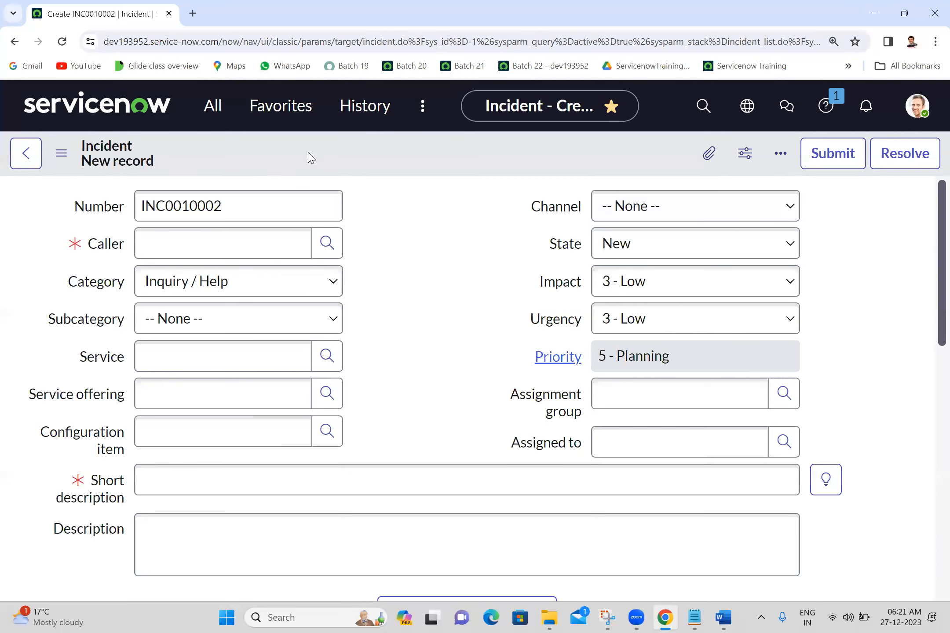
right_click(308, 154)
mouse_move(396, 194)
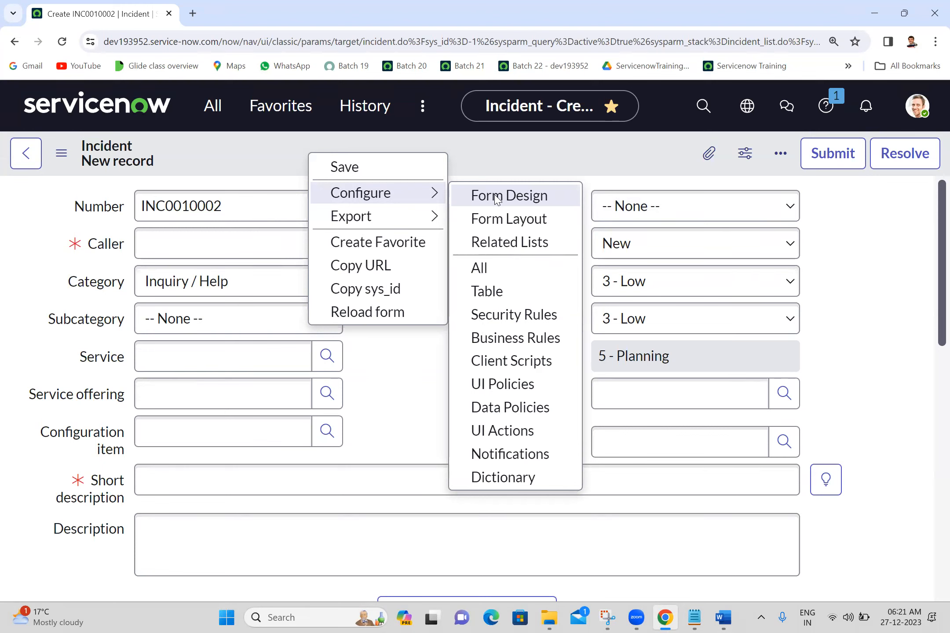
click(545, 155)
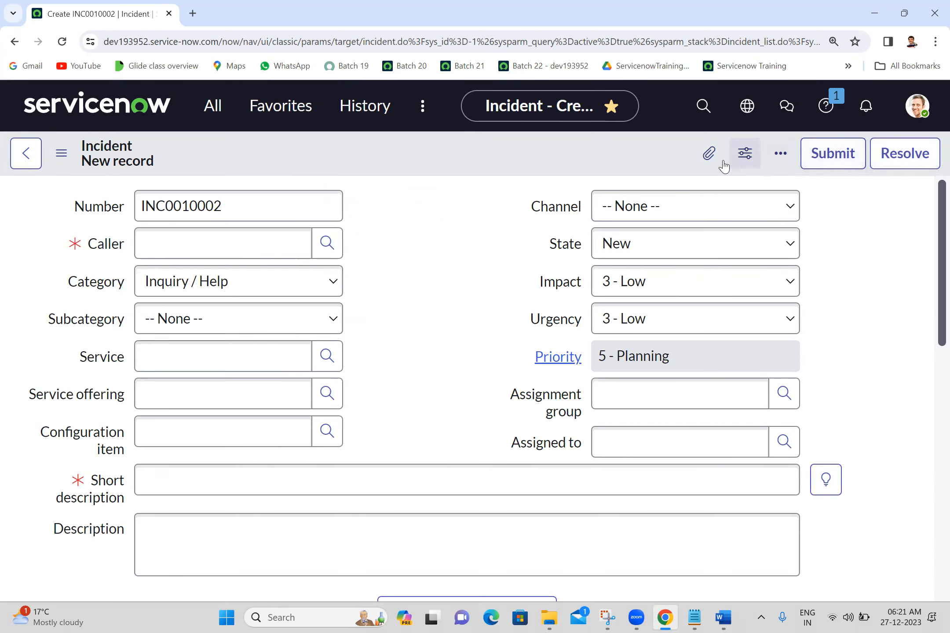
View the new incident's attachments dialog and the Personalize Form field list, closing both without changes
click(706, 155)
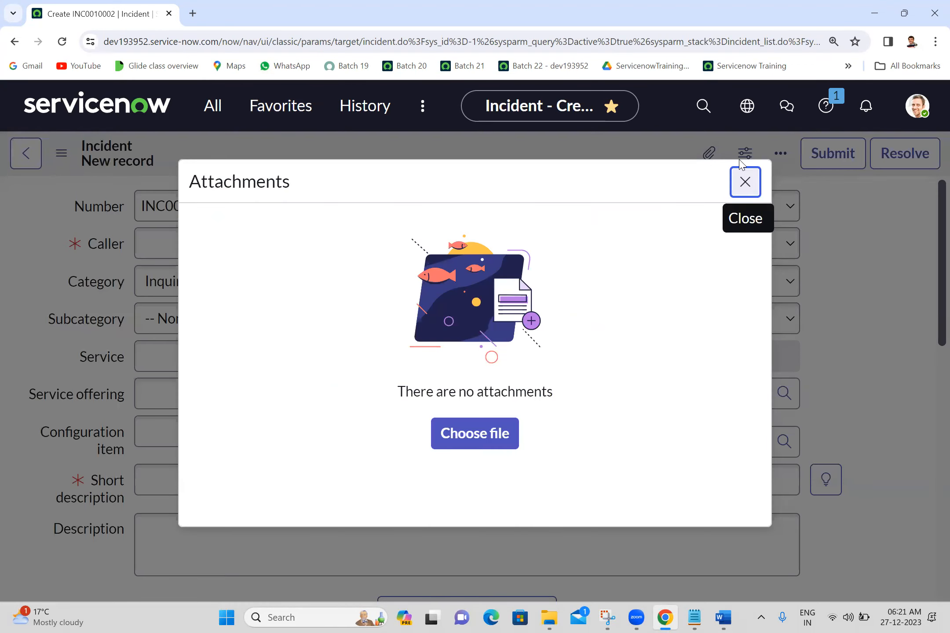
click(745, 184)
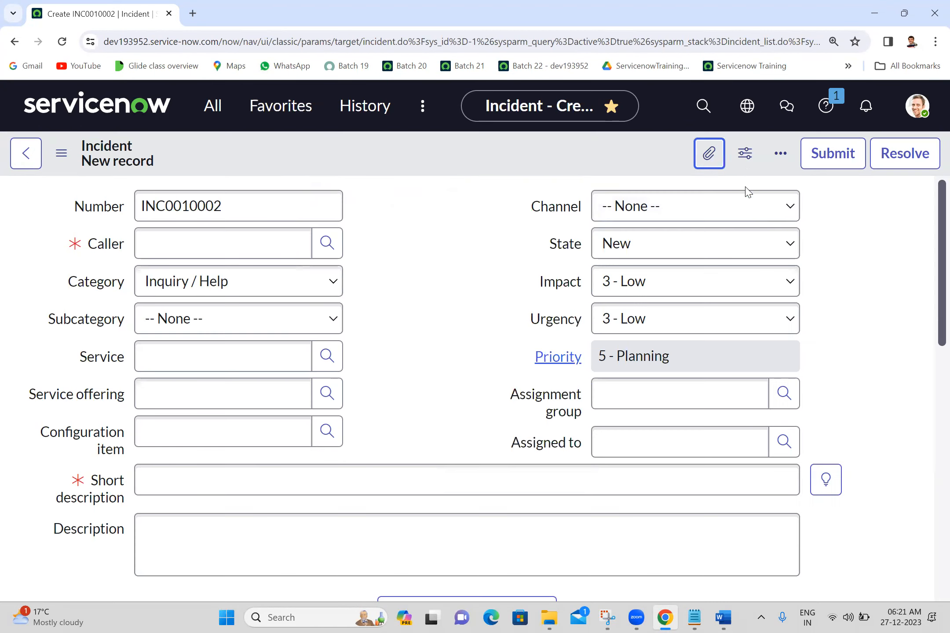
click(743, 159)
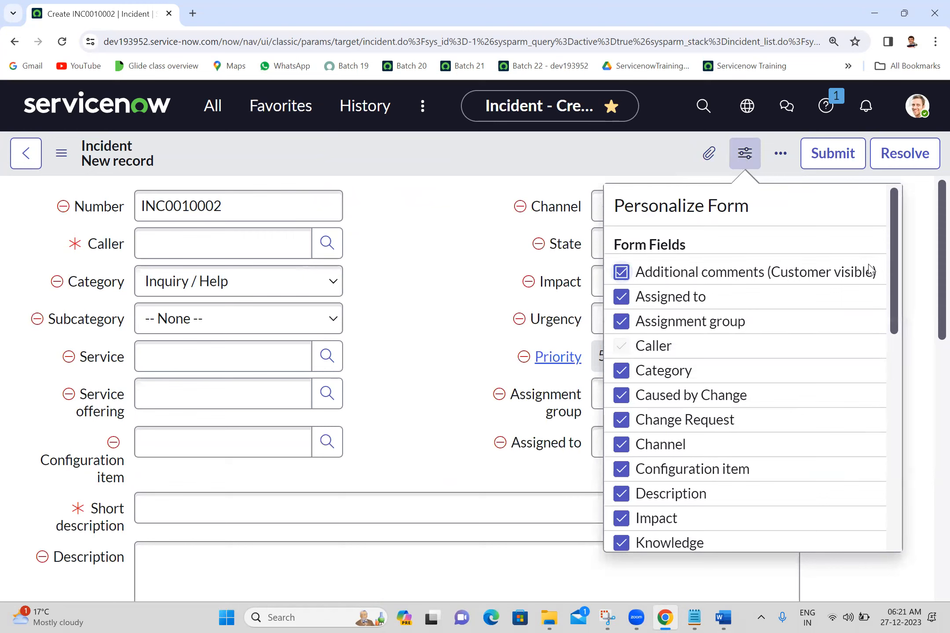
drag(891, 381, 877, 236)
scroll(776, 264, down, 1)
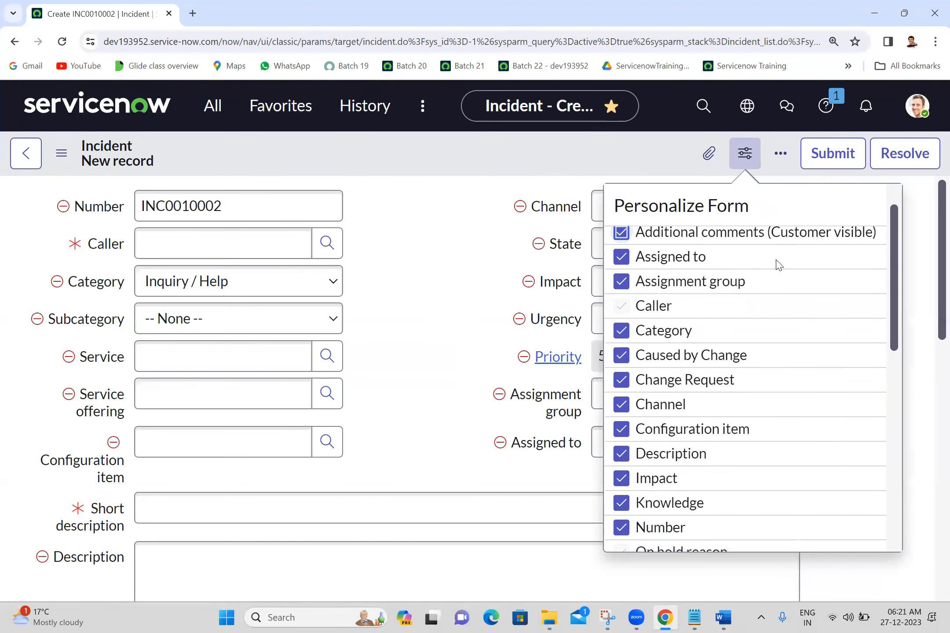
click(741, 156)
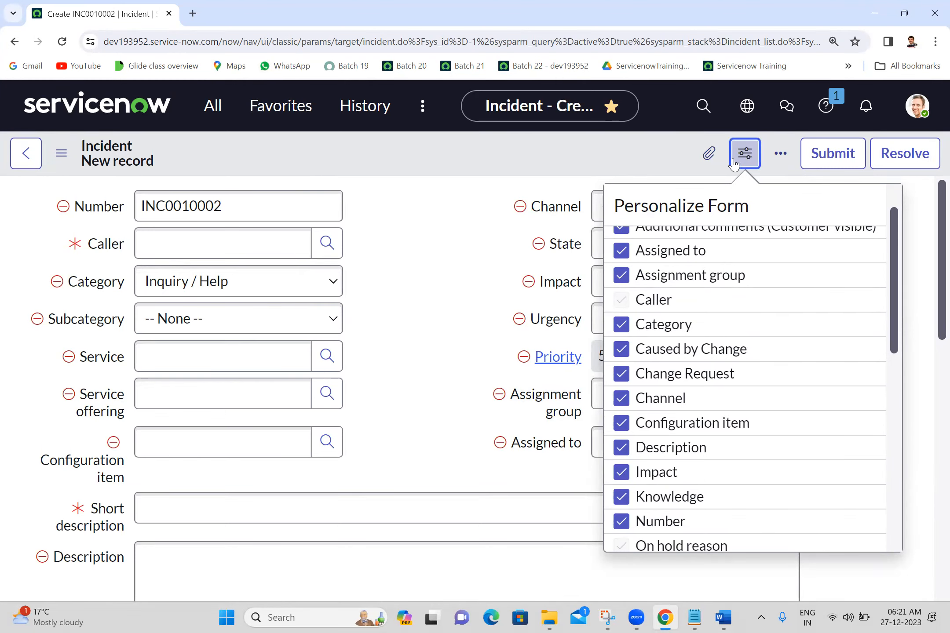
Show the template bar on the incident form through the additional options, view its templates, and hide it again
click(780, 153)
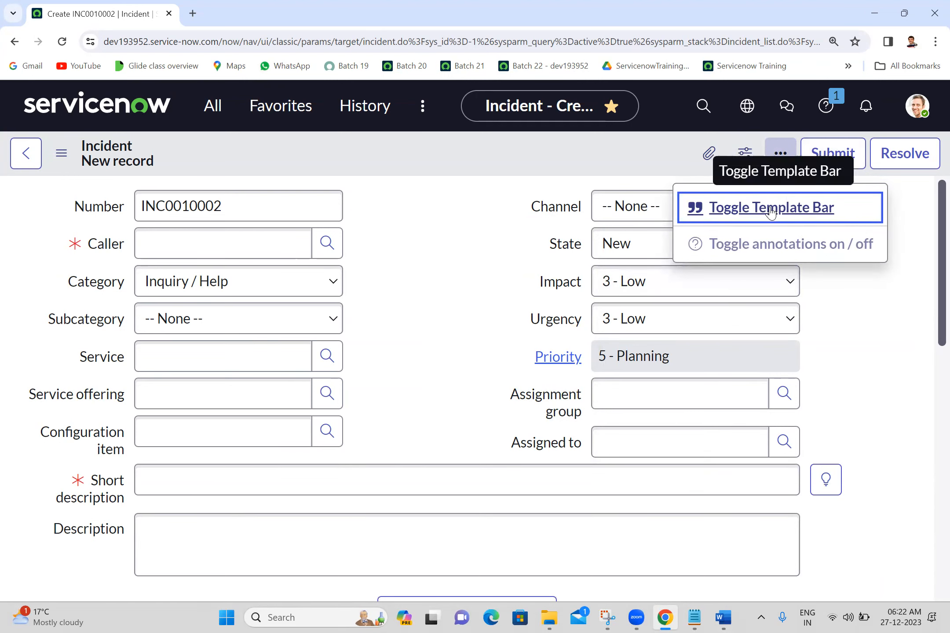
click(770, 211)
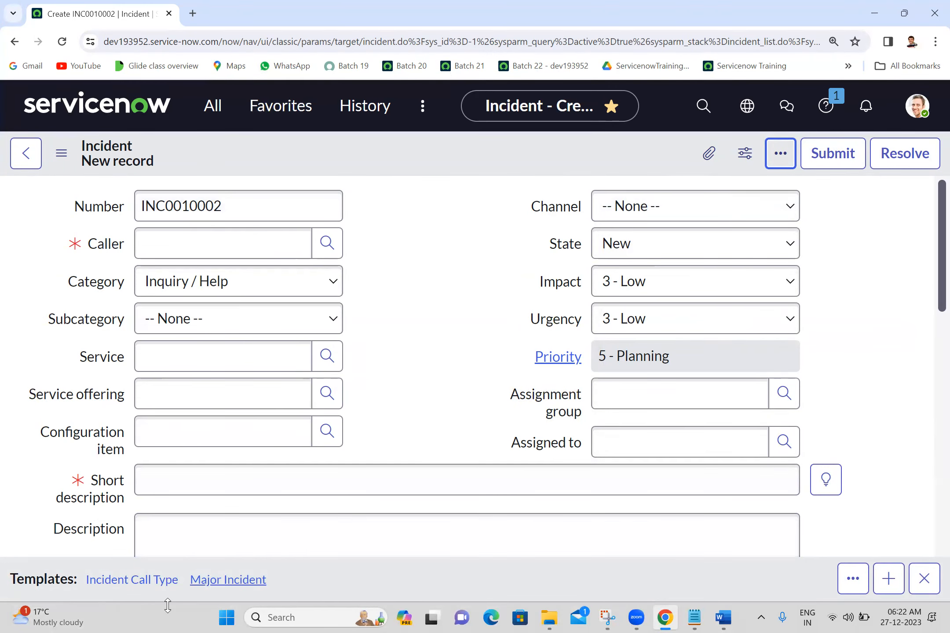
click(780, 154)
click(765, 208)
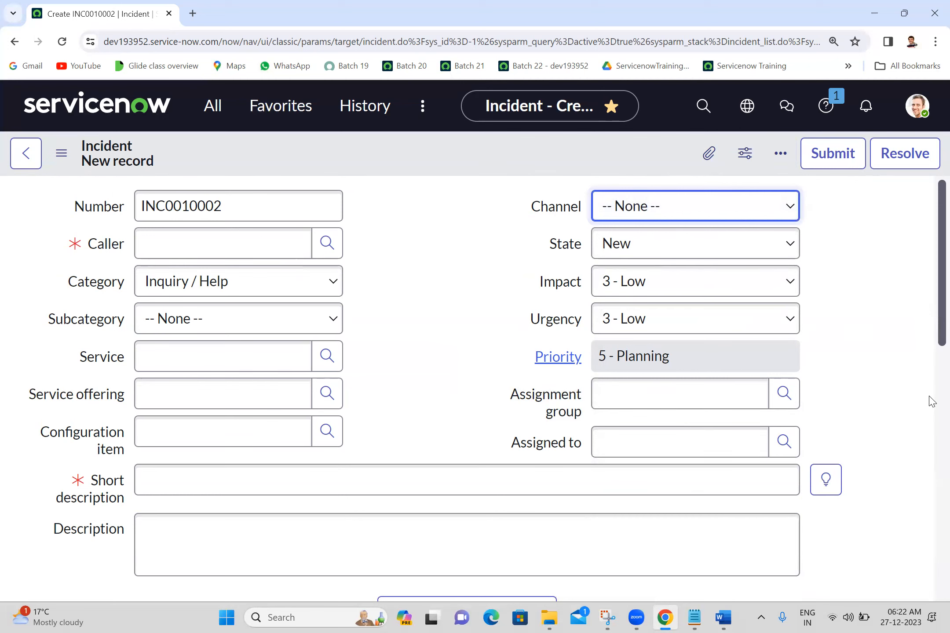
Enter "password" as the incident's short description to run a related search of knowledge and catalog items
scroll(930, 401, down, 6)
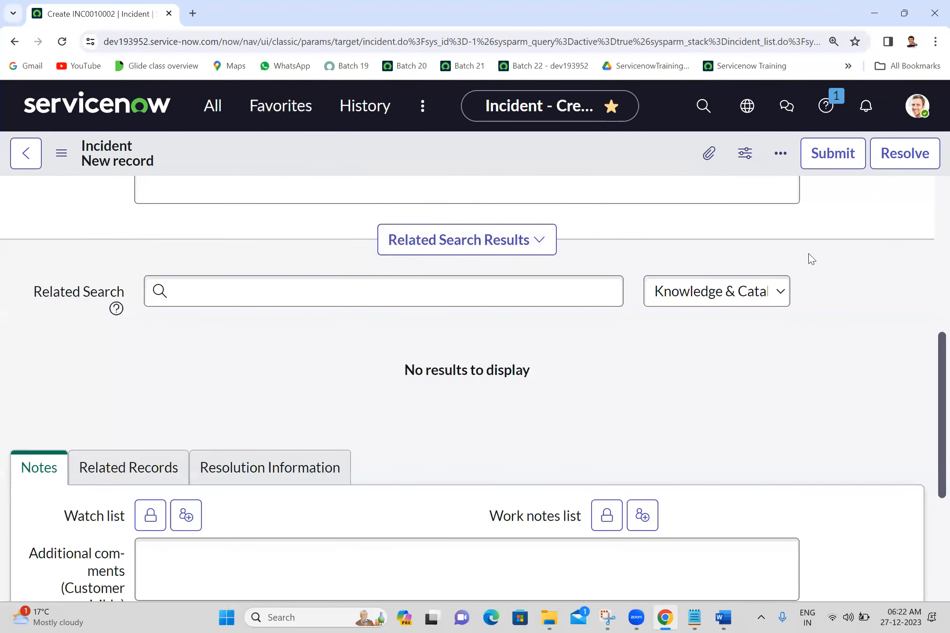
scroll(826, 239, up, 3)
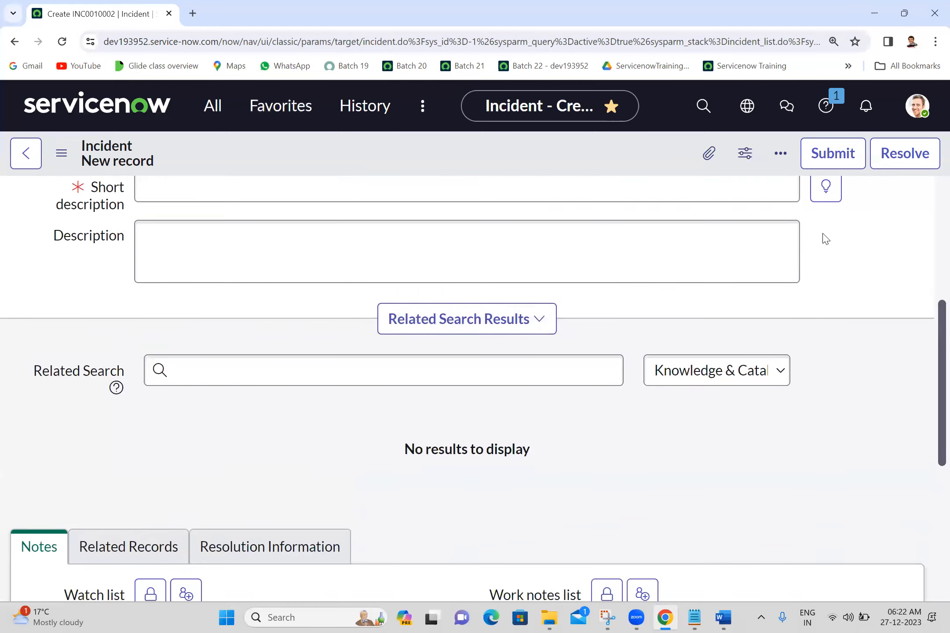
click(721, 200)
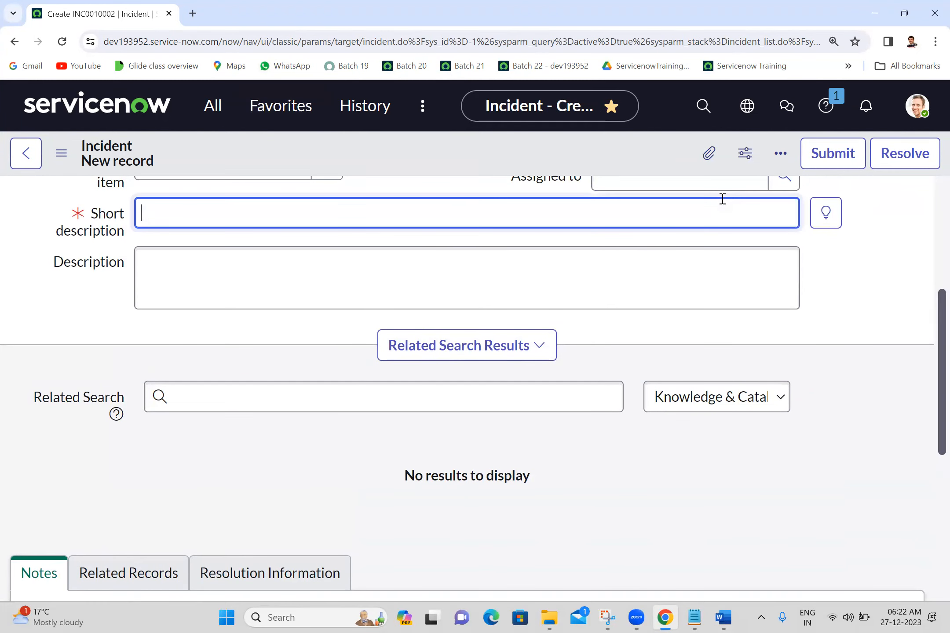
text(password)
click(272, 360)
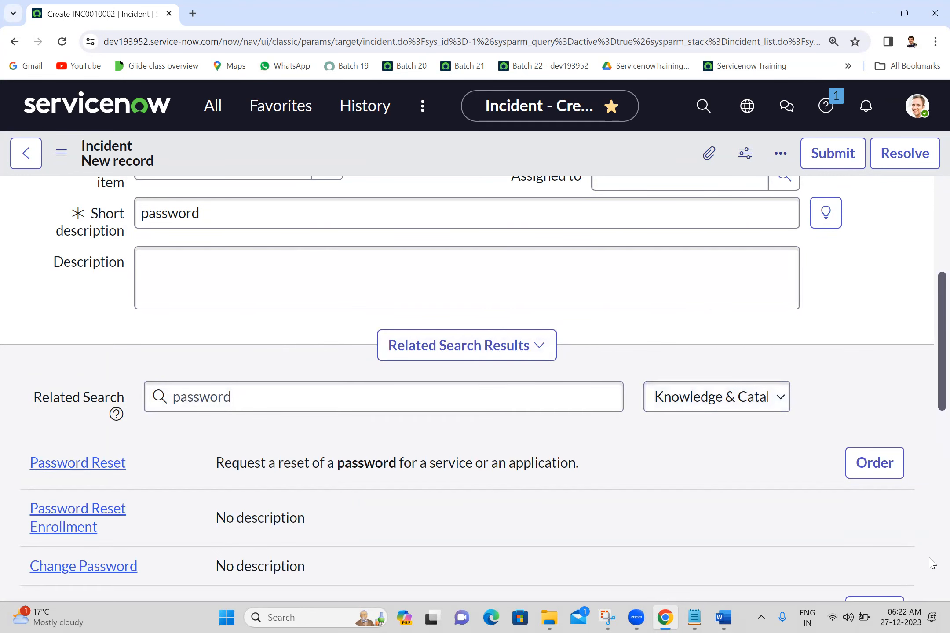
Examine the related search results and the Notes, Related Records and Resolution Information sections below them
scroll(885, 379, down, 5)
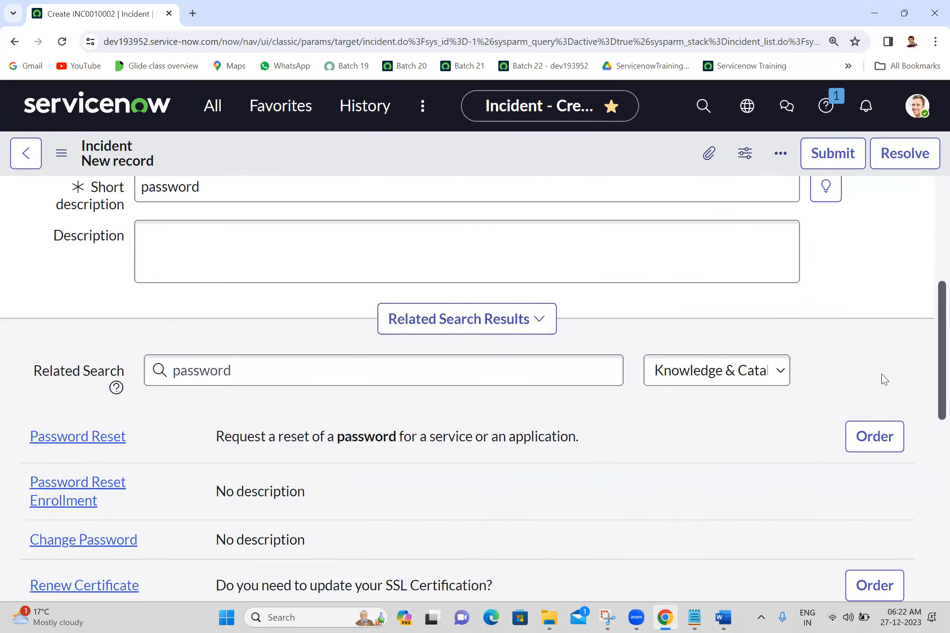
scroll(885, 378, down, 2)
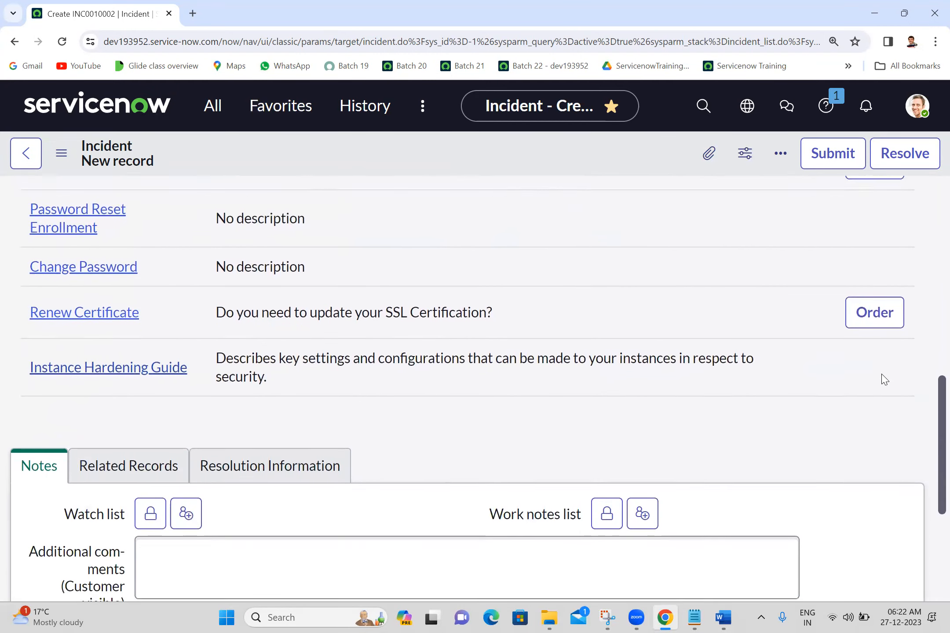
scroll(885, 379, up, 2)
scroll(884, 379, up, 4)
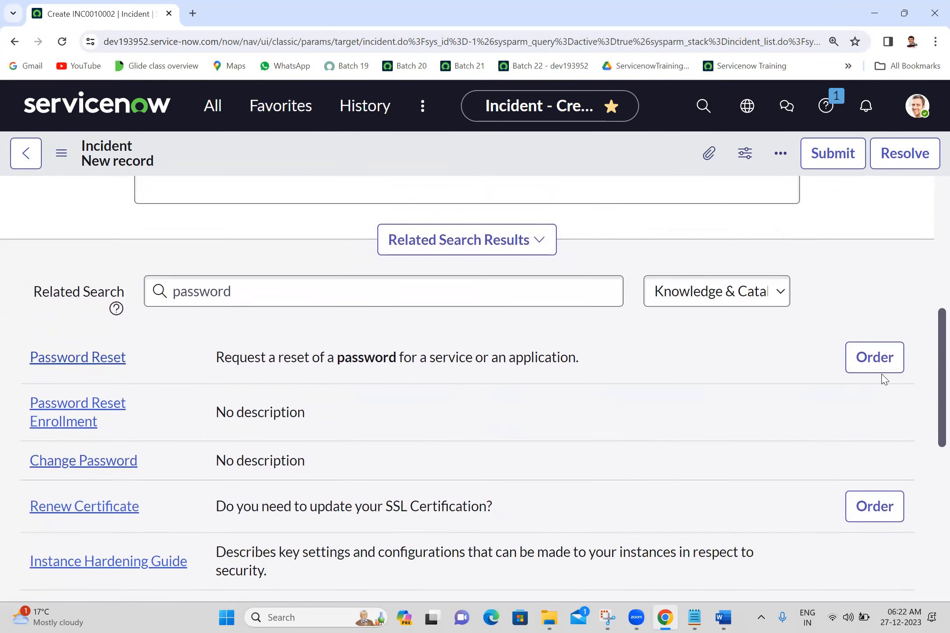
scroll(885, 379, down, 7)
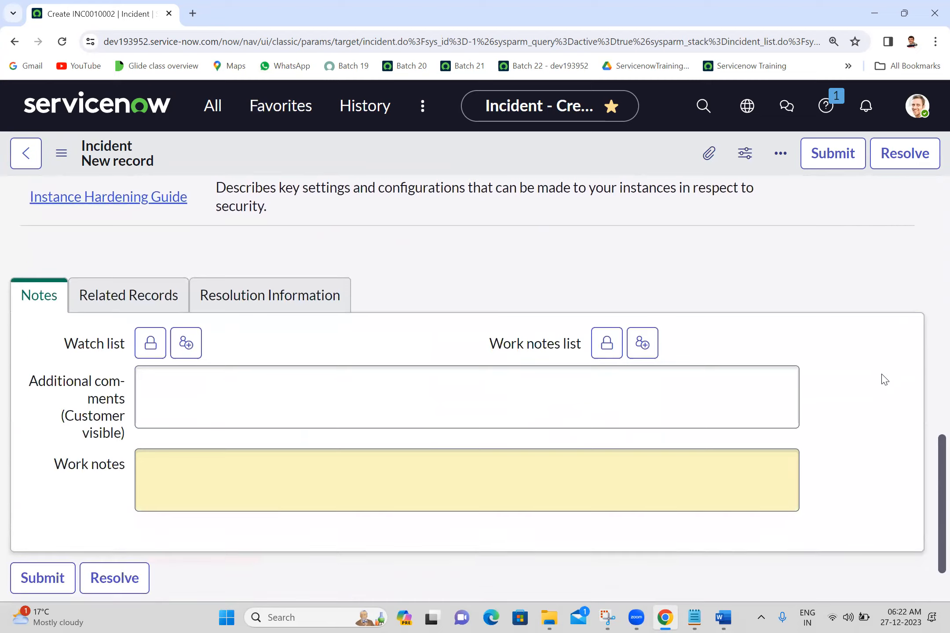
scroll(885, 379, down, 1)
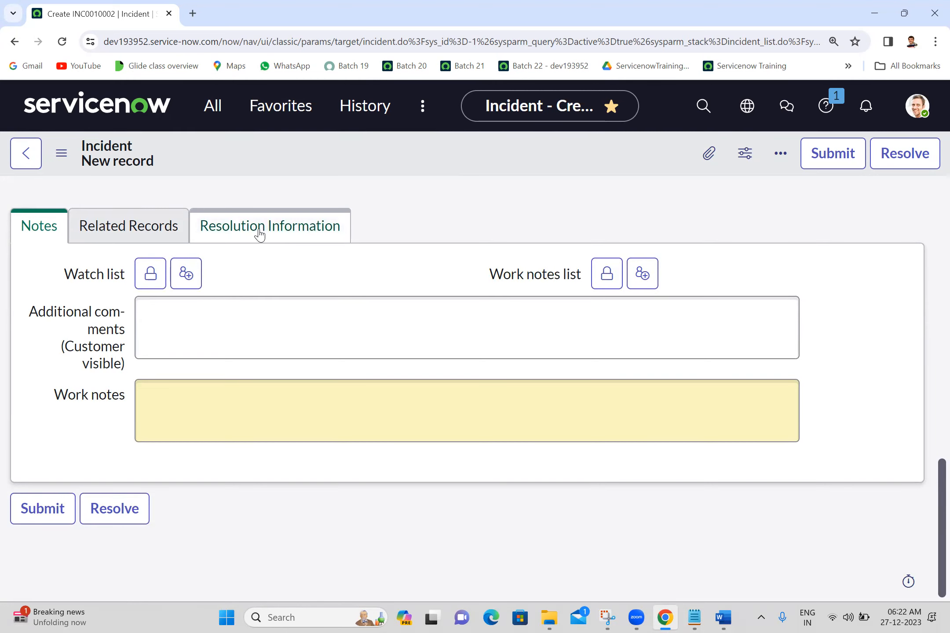
Set the caller to the first user suggested for "a" and save the incident while staying on its form
scroll(930, 203, up, 15)
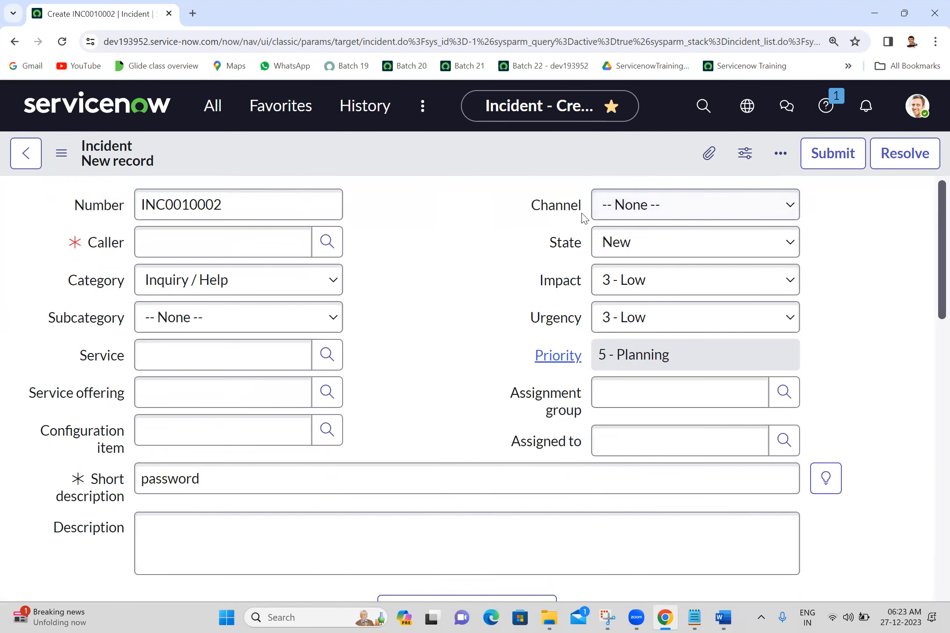
click(240, 236)
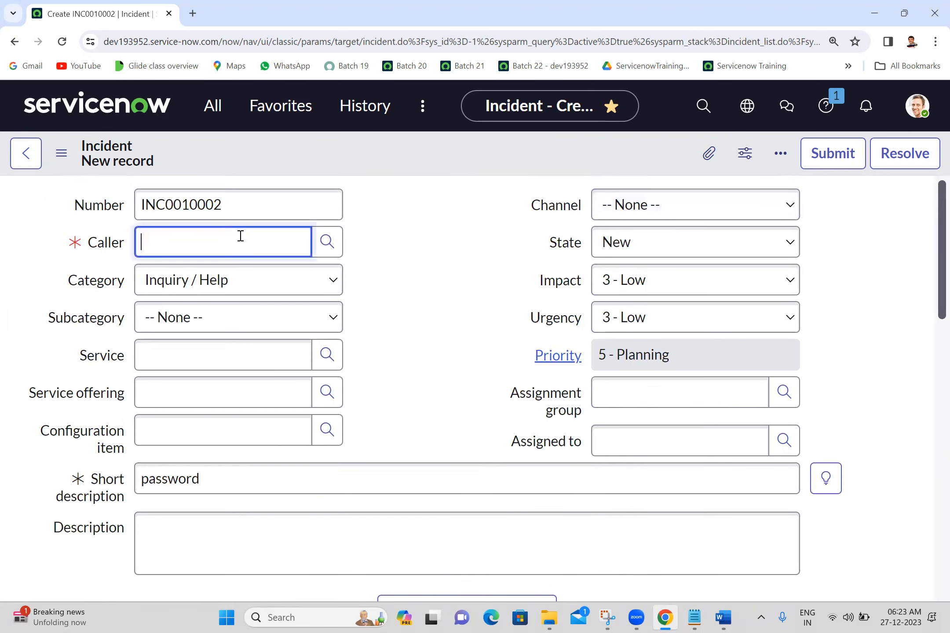
text(aa)
key(BackSpace)
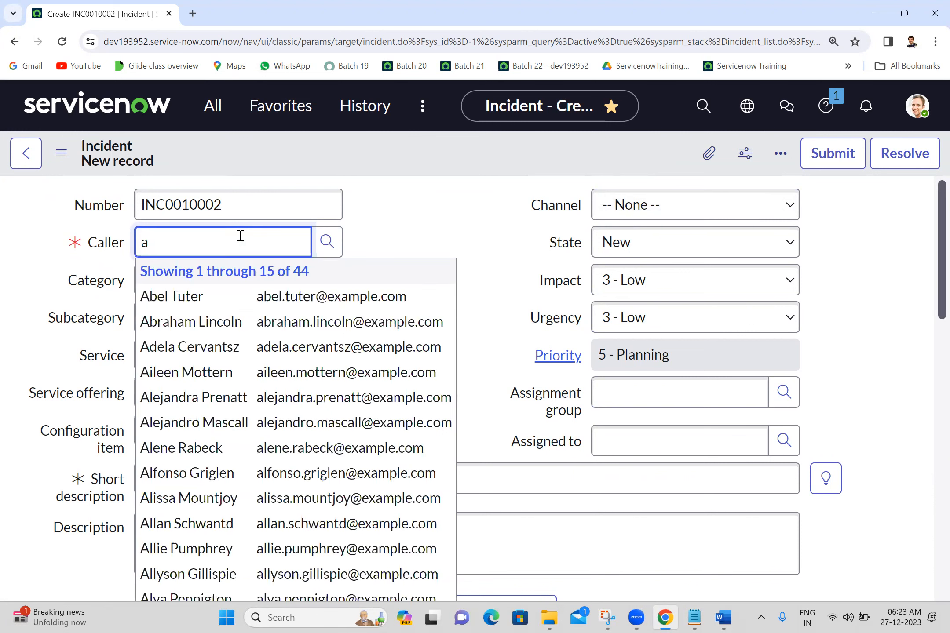
click(198, 297)
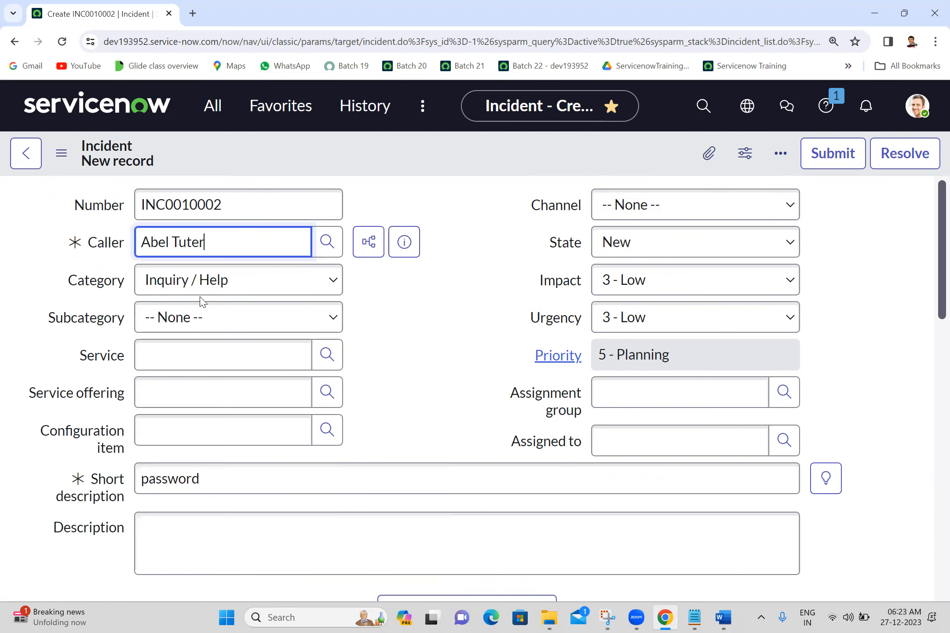
click(61, 153)
click(106, 173)
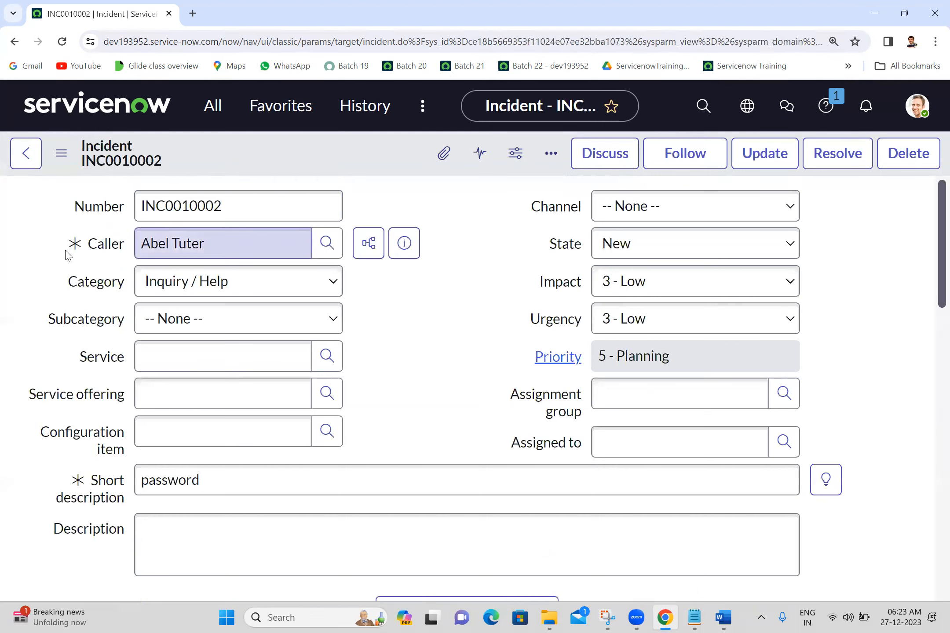
Examine the mandatory mark on Caller and the read-only Priority field, and preview the caller's user record
mouse_move(76, 245)
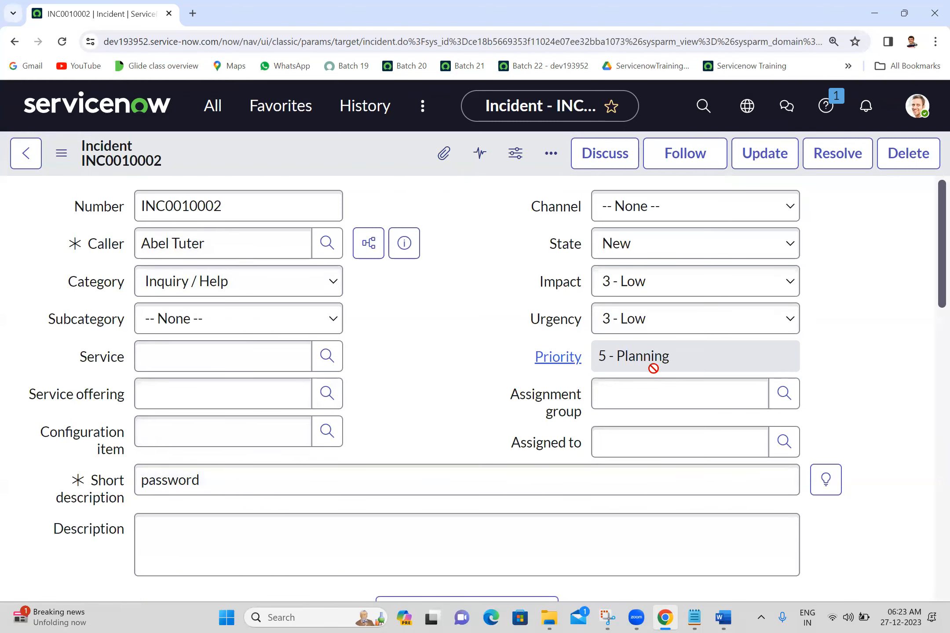
click(729, 359)
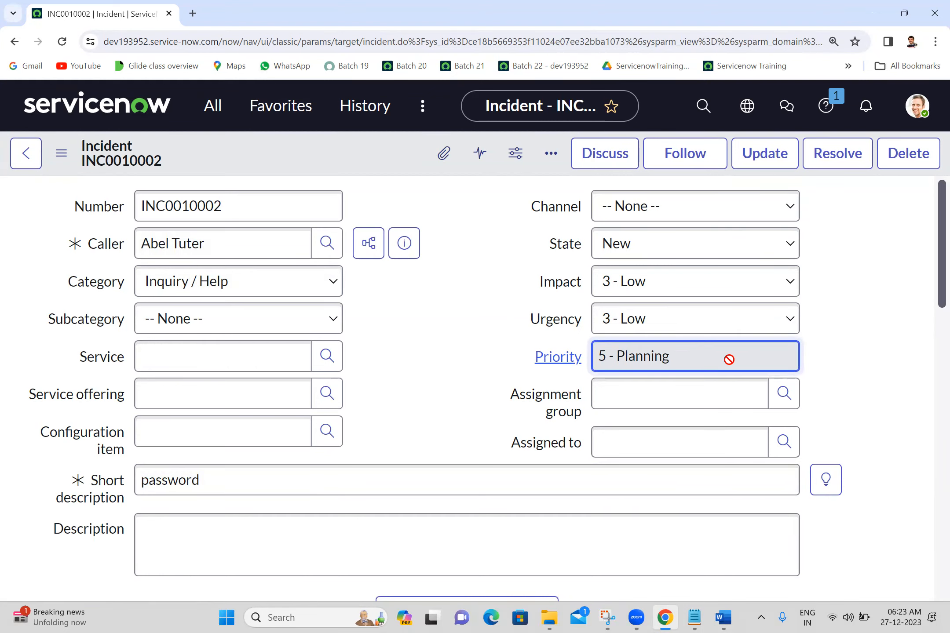
click(395, 414)
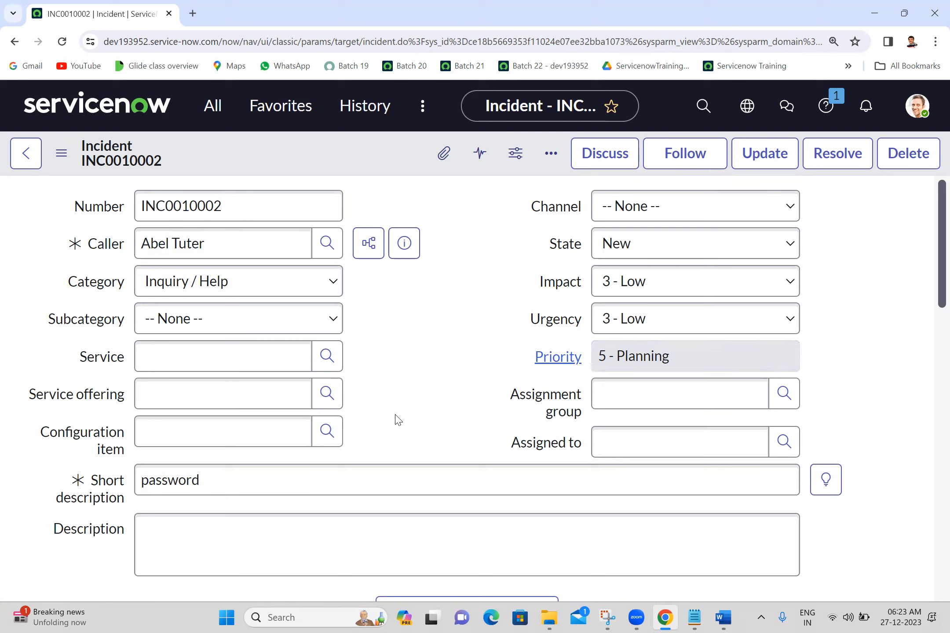
click(400, 246)
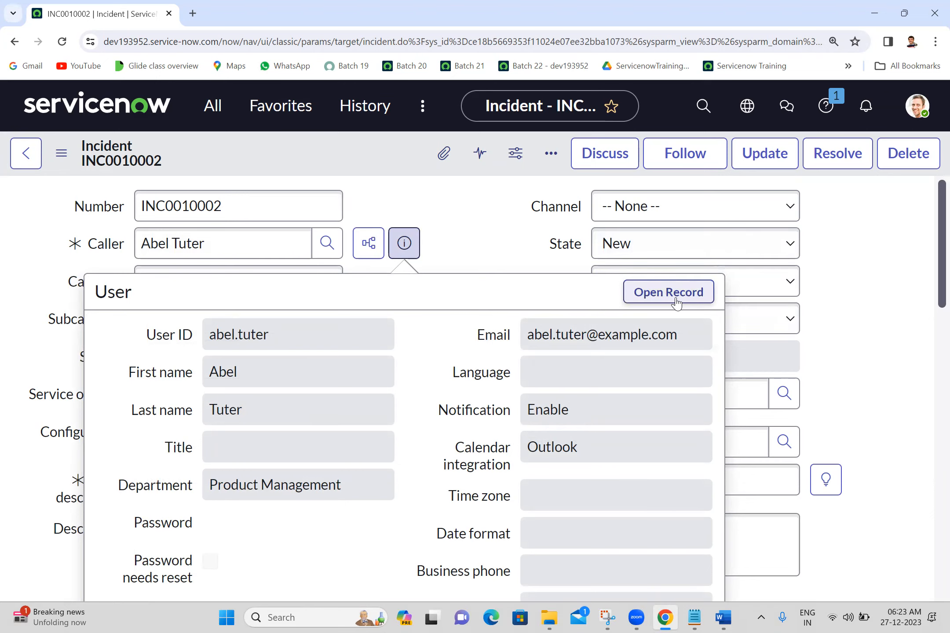
click(503, 231)
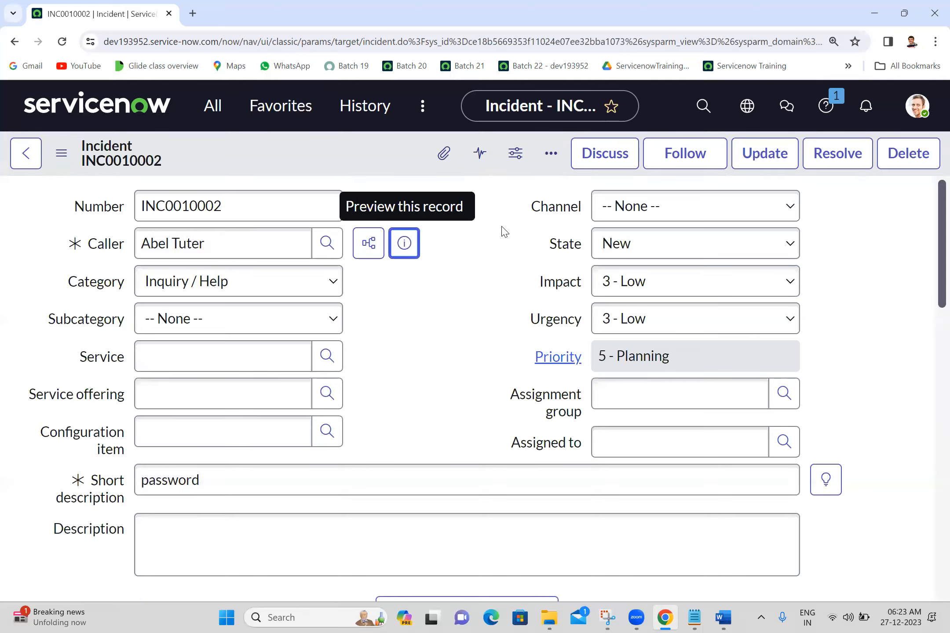
Examine the saved incident's activity log, Related Links and related lists such as Task SLAs and Affected CIs
scroll(503, 231, down, 10)
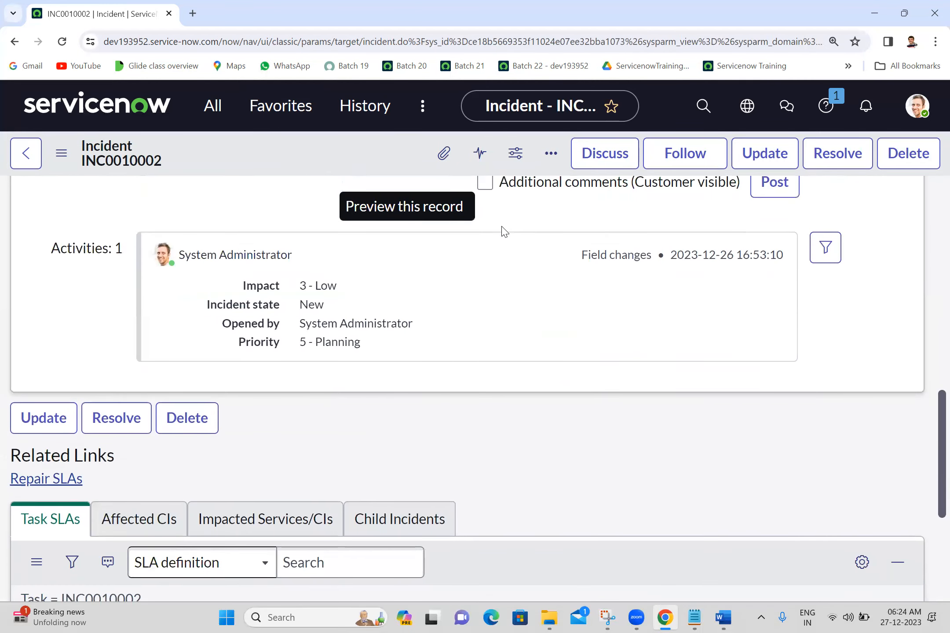
scroll(503, 231, down, 2)
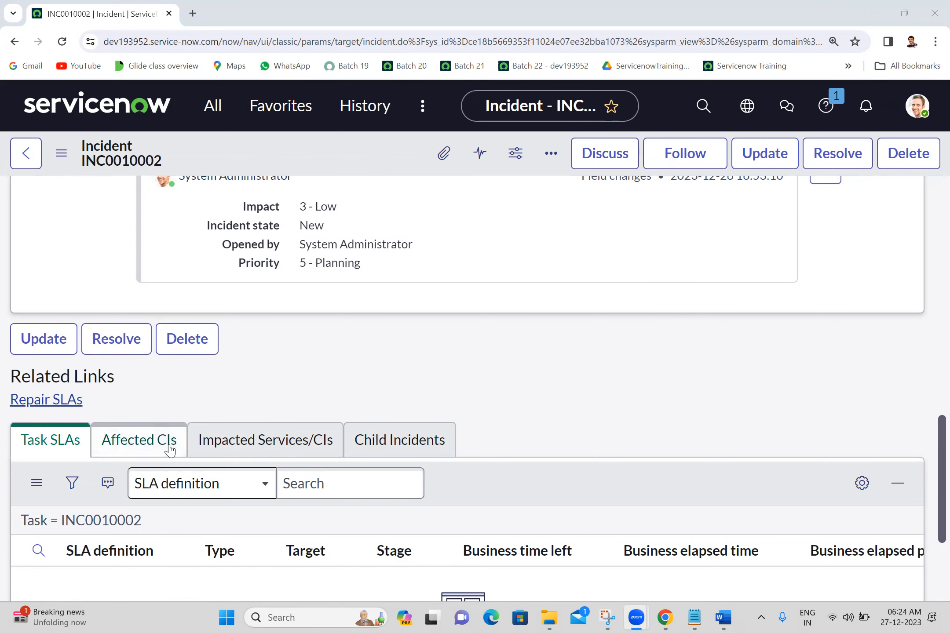
click(188, 387)
scroll(188, 387, down, 2)
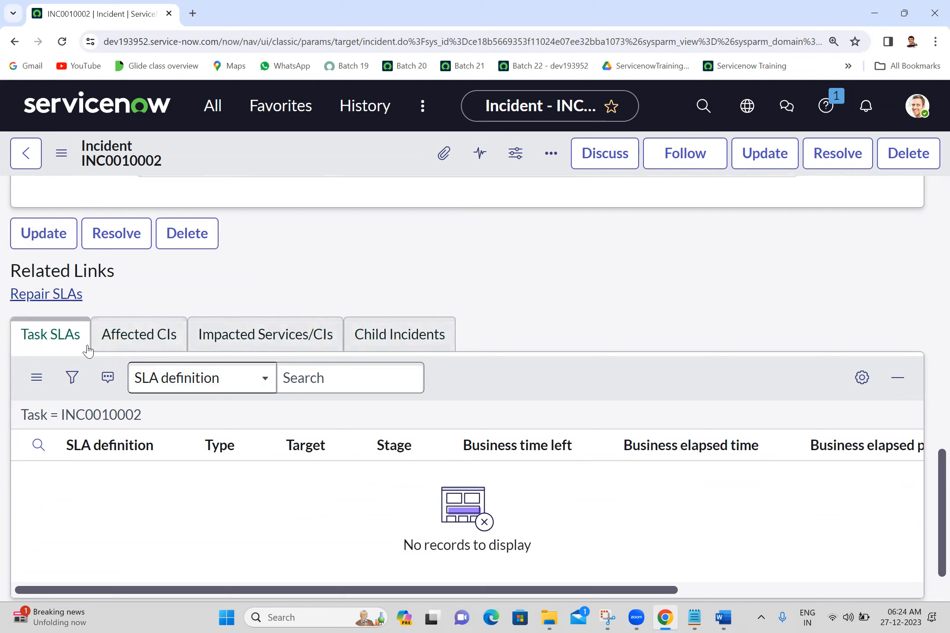
right_click(233, 346)
click(602, 300)
View the Number field label's context menu with its Configure Label, Dictionary and Styles options, and close it unused
scroll(930, 215, up, 10)
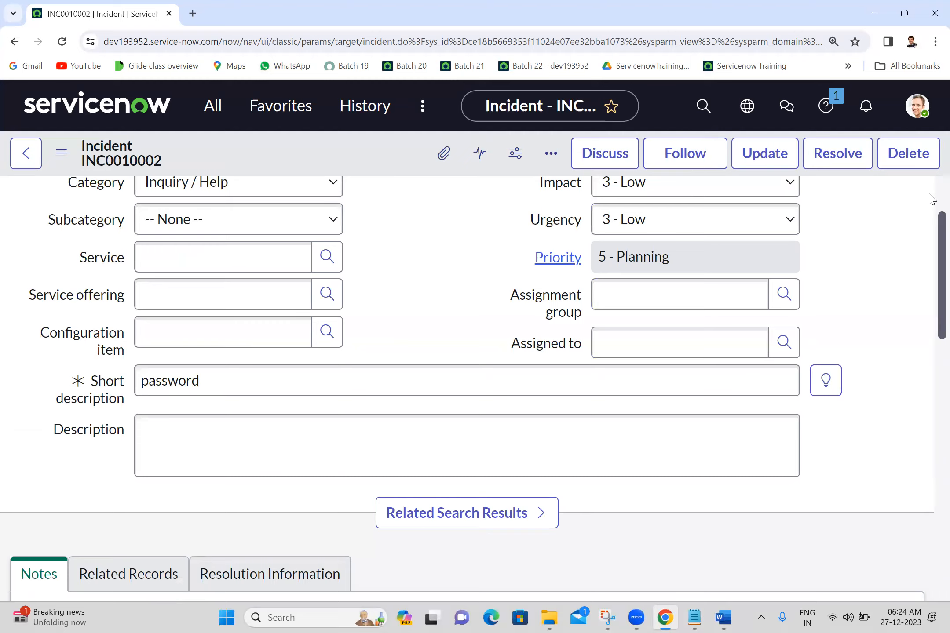
scroll(932, 190, up, 3)
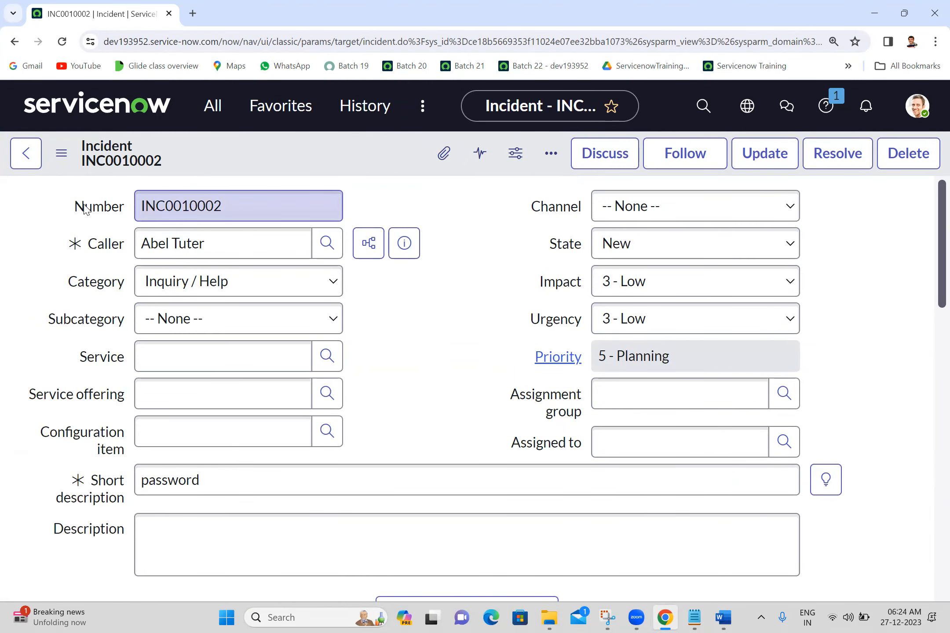
right_click(85, 209)
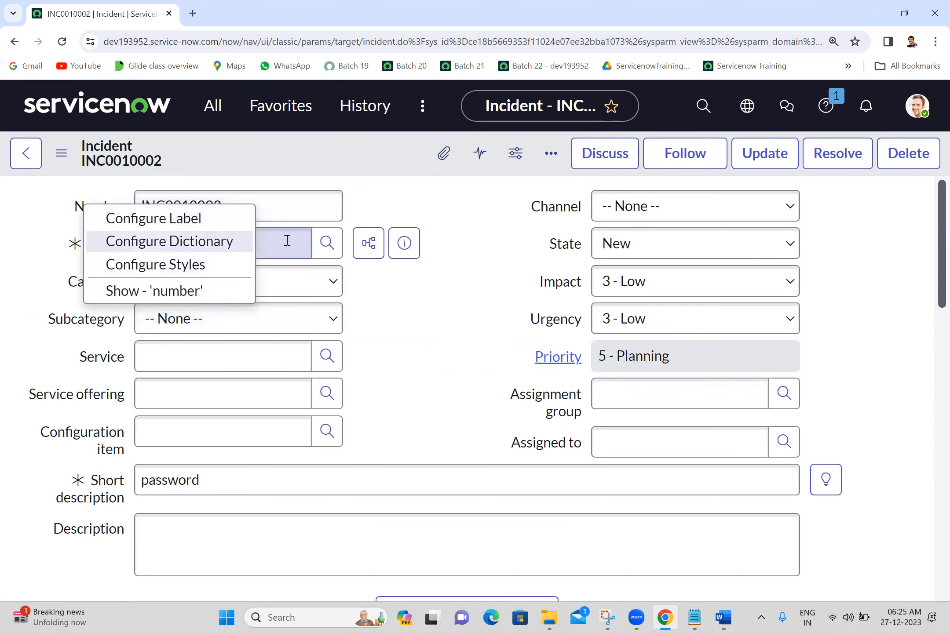
click(423, 204)
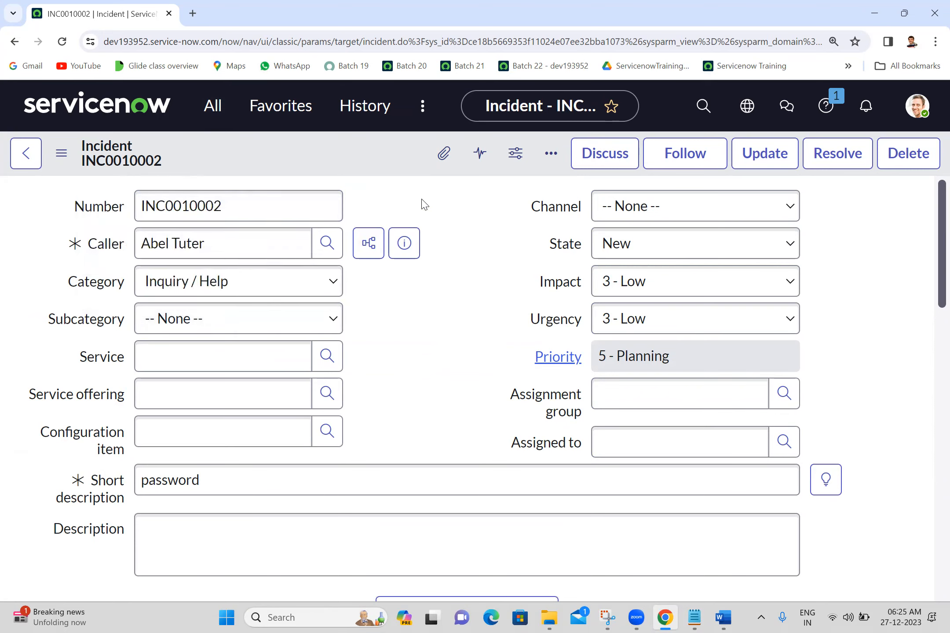
click(439, 535)
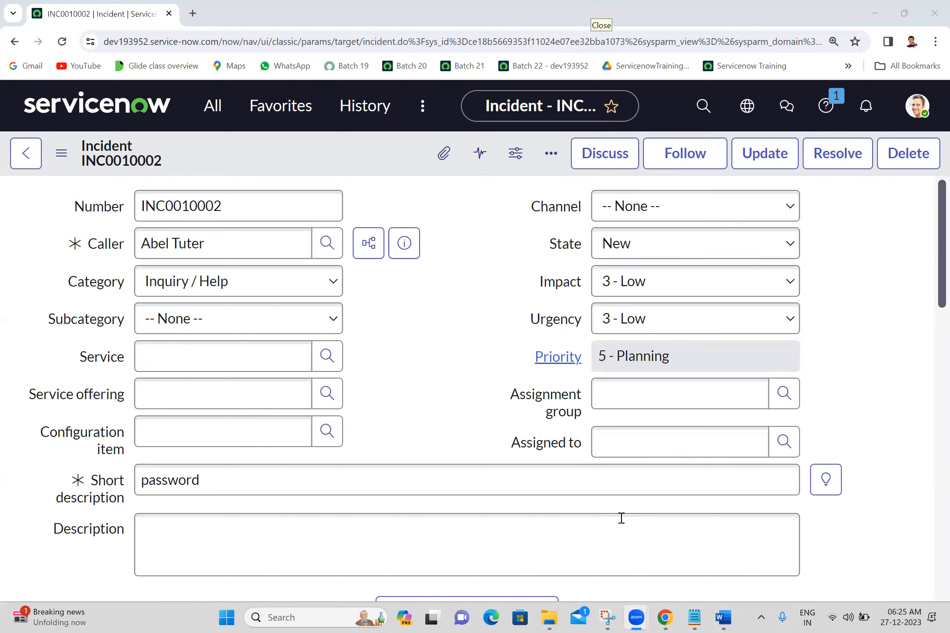
View the help content for the Incident form, then close it and return to the form
click(438, 341)
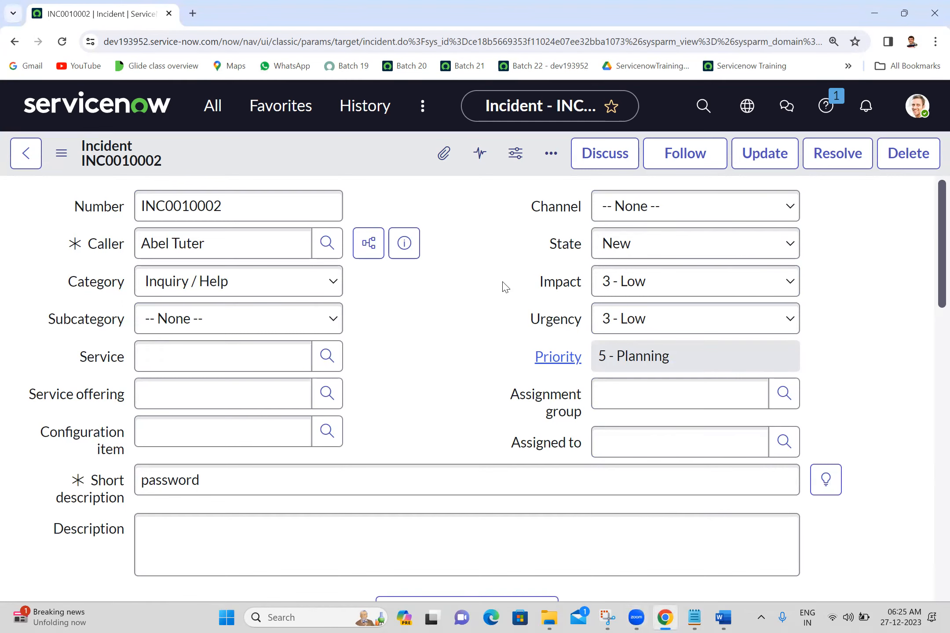
click(825, 107)
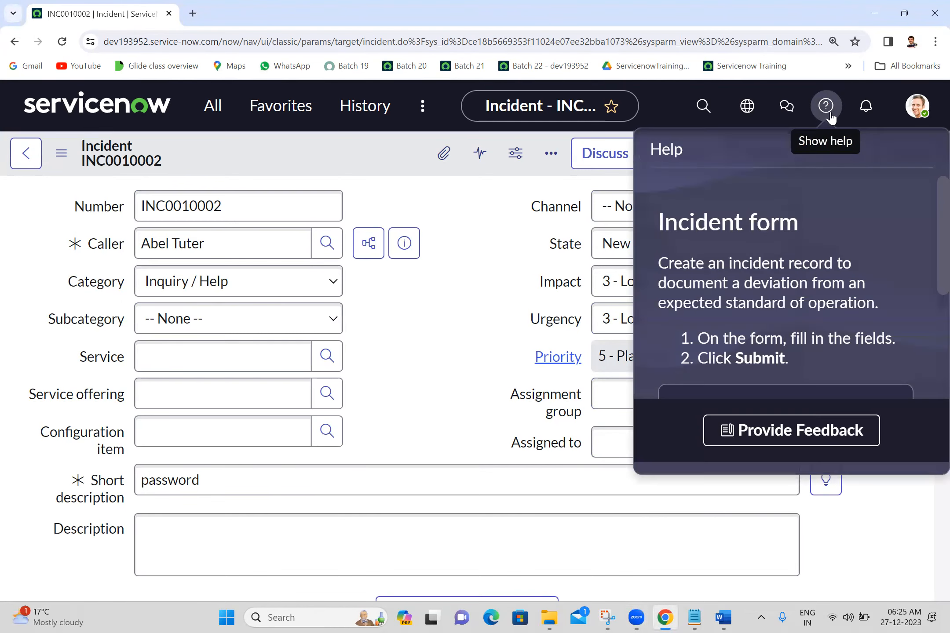
click(480, 263)
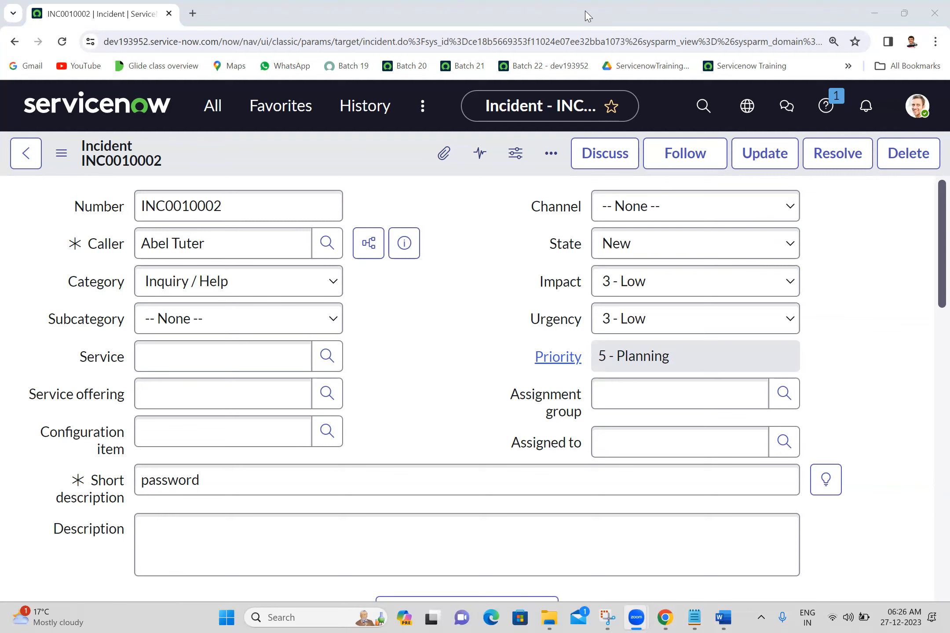
click(473, 205)
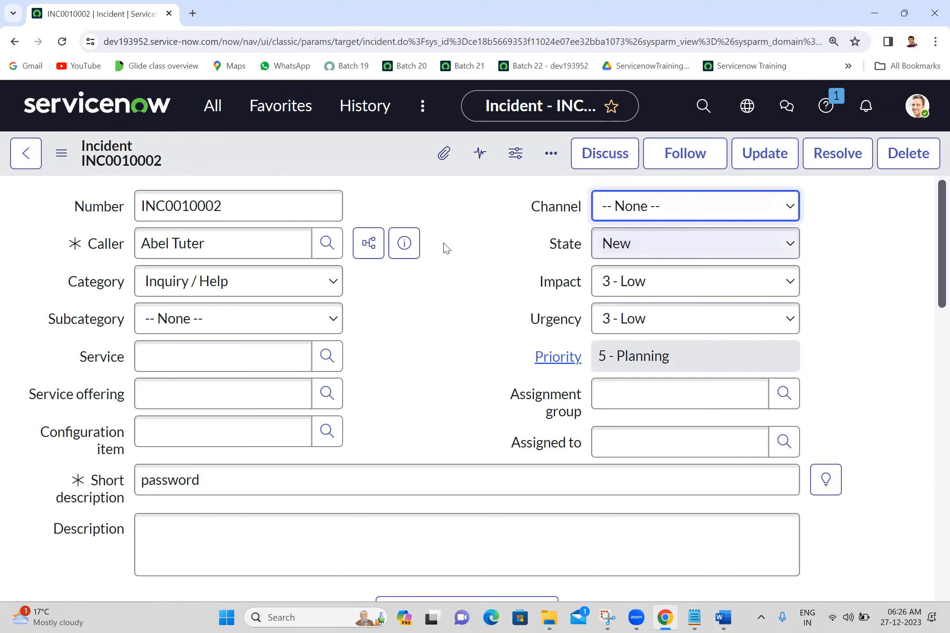
click(430, 243)
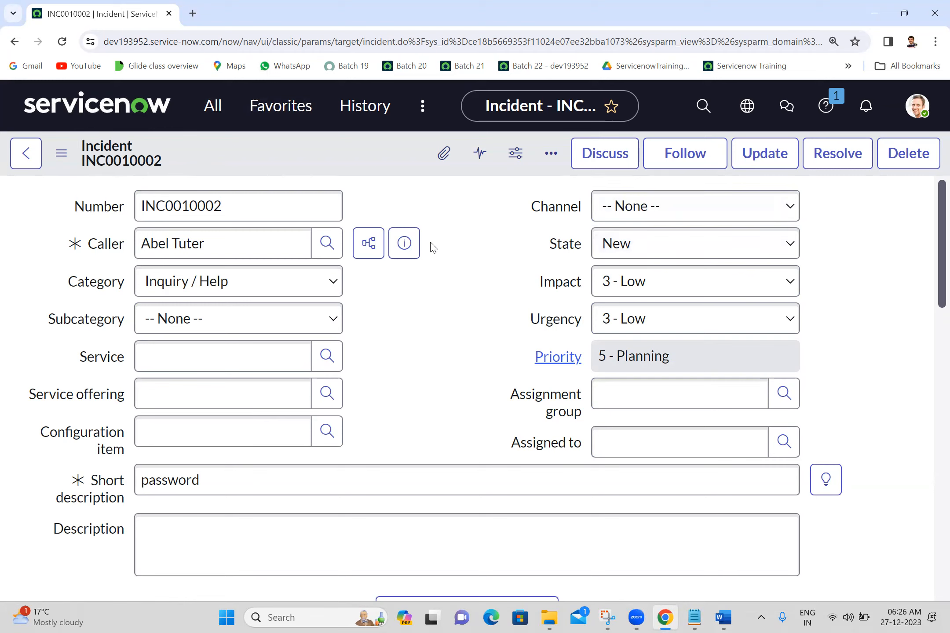
Open the Incident application's All list in a separate browser tab and view it
click(216, 110)
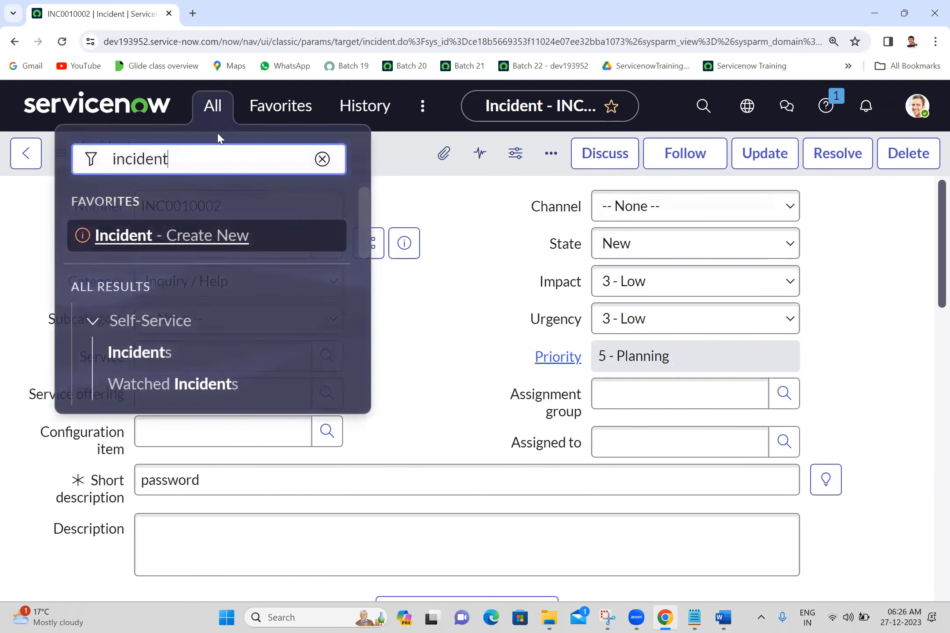
double_click(214, 164)
click(214, 164)
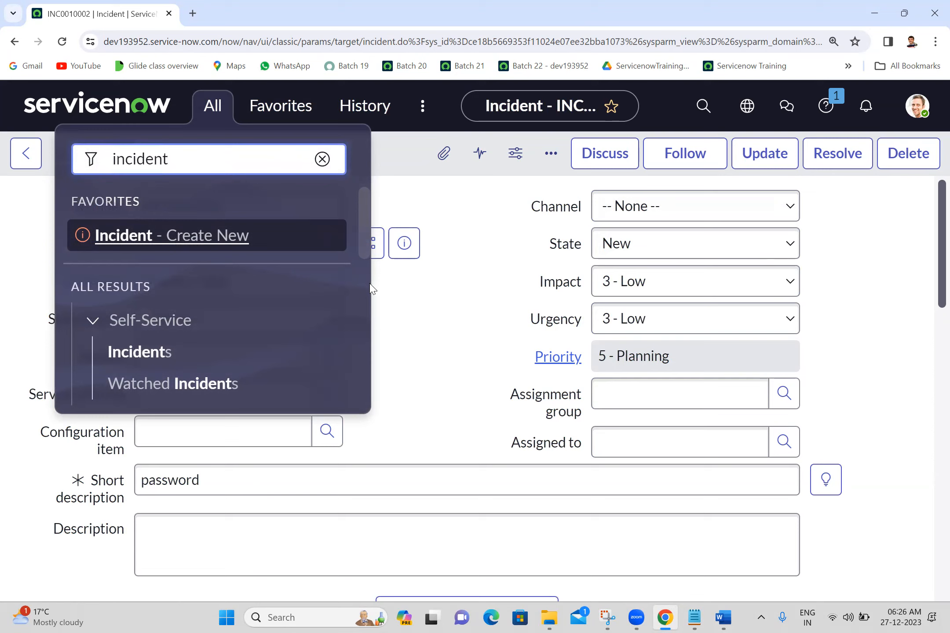
scroll(368, 291, down, 4)
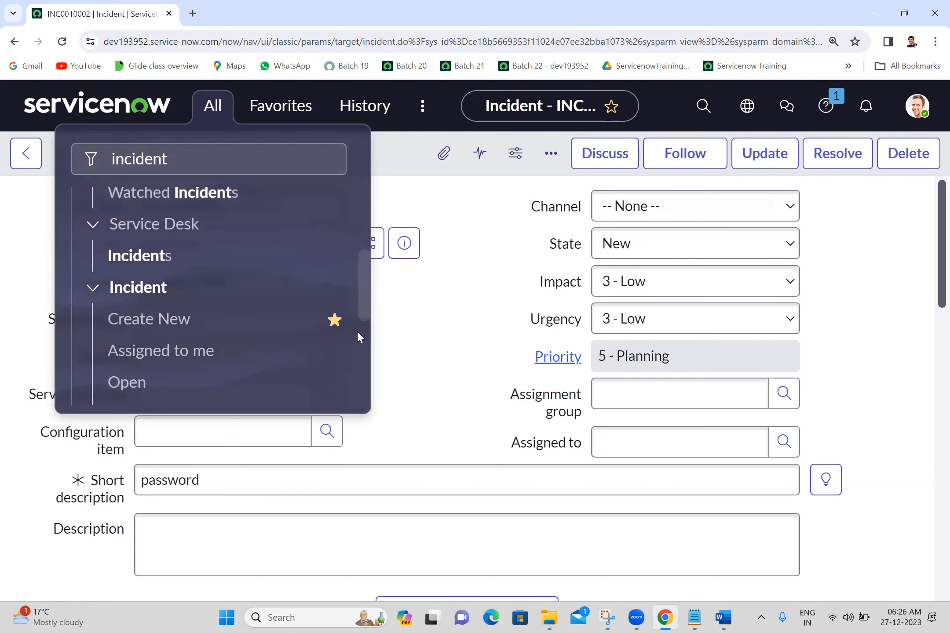
scroll(368, 337, down, 4)
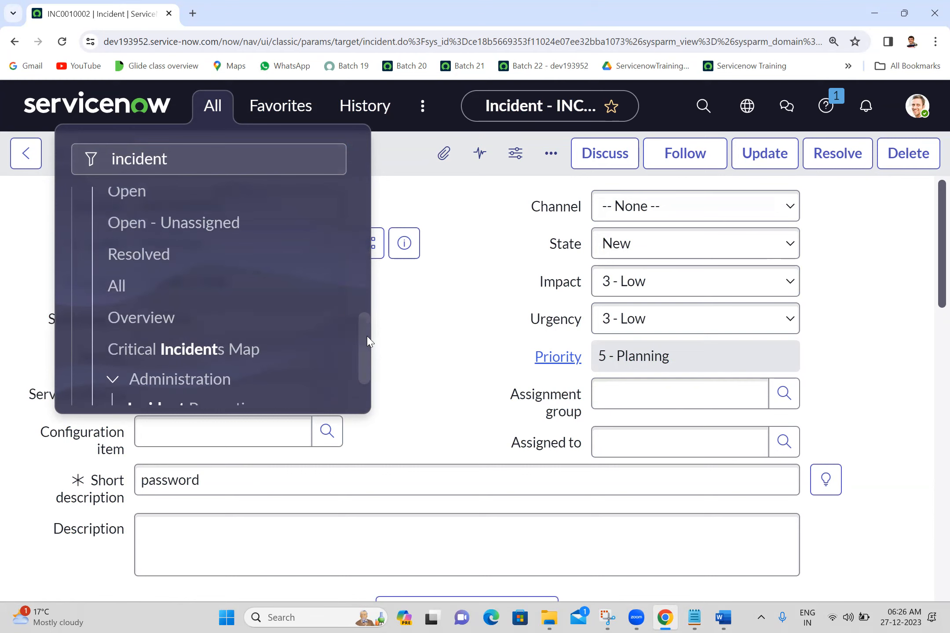
middle_click(130, 288)
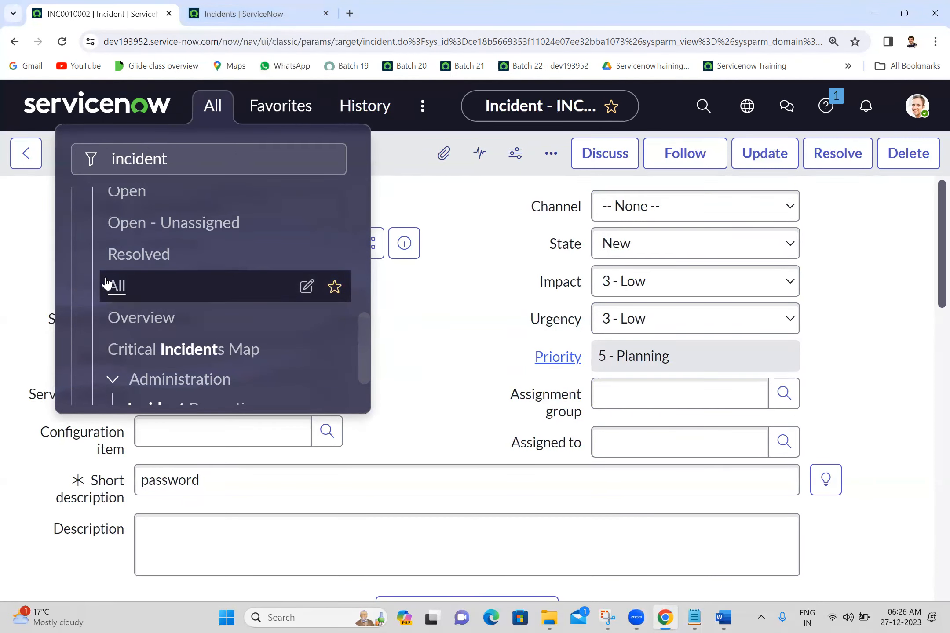
click(212, 13)
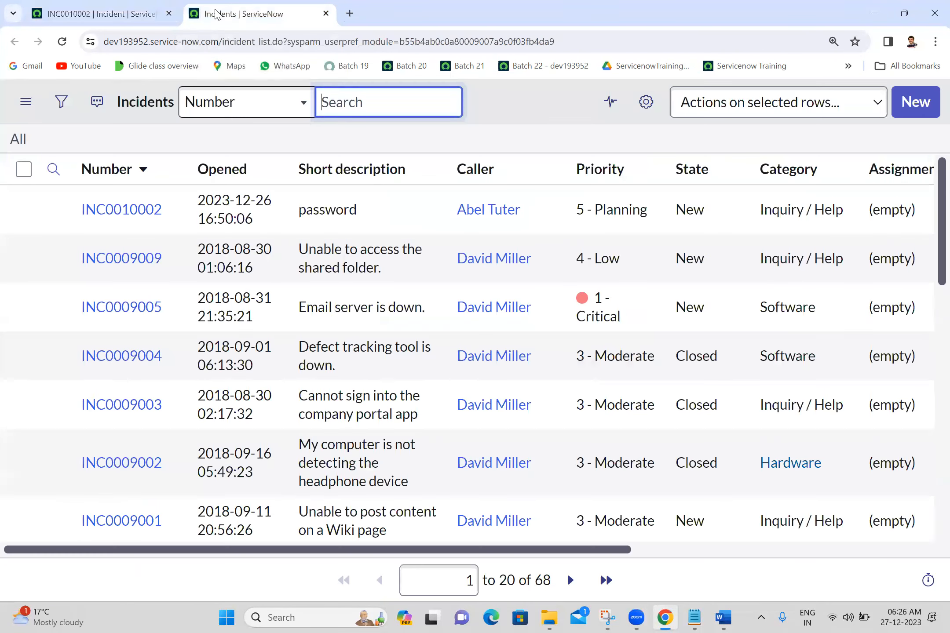
Compare the two browser tabs and open the Incident application's All list in the tab showing the incident form
click(113, 13)
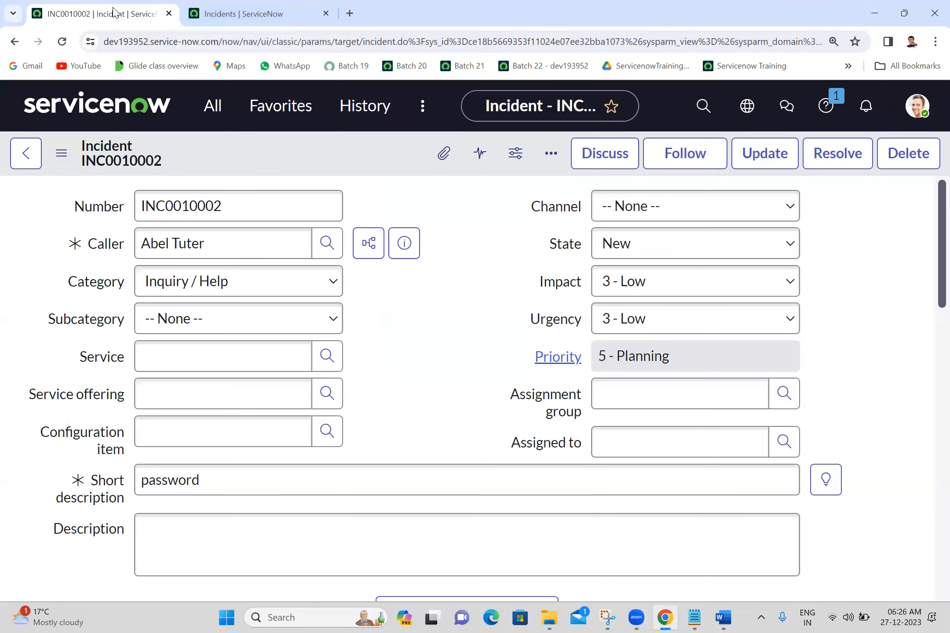
click(218, 120)
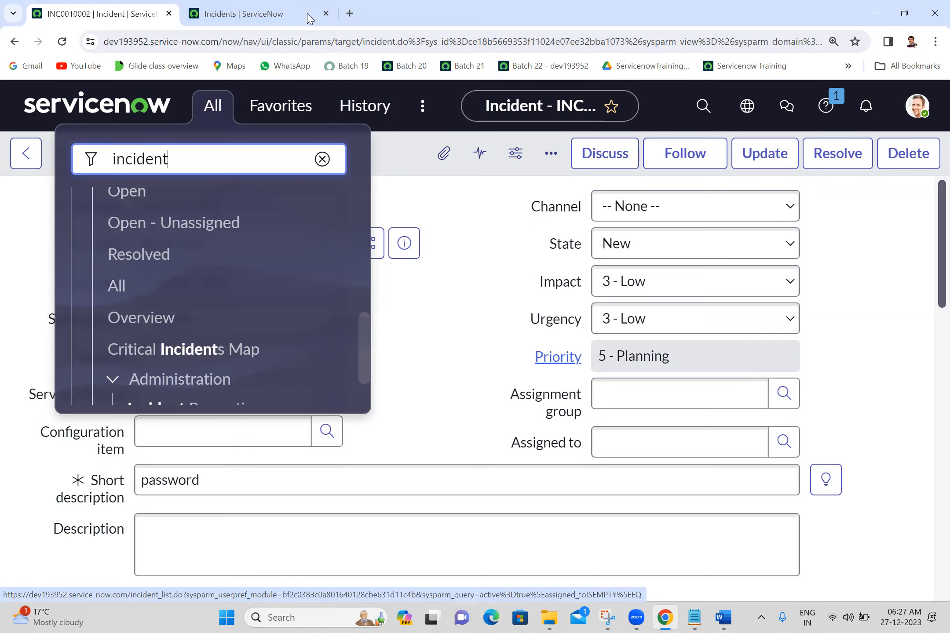
click(246, 14)
click(75, 12)
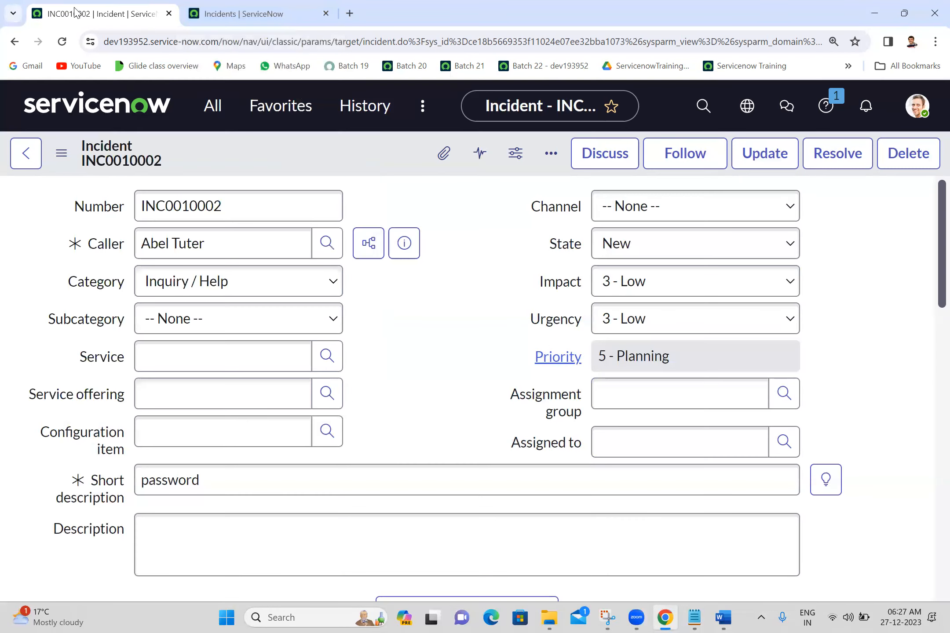
click(215, 117)
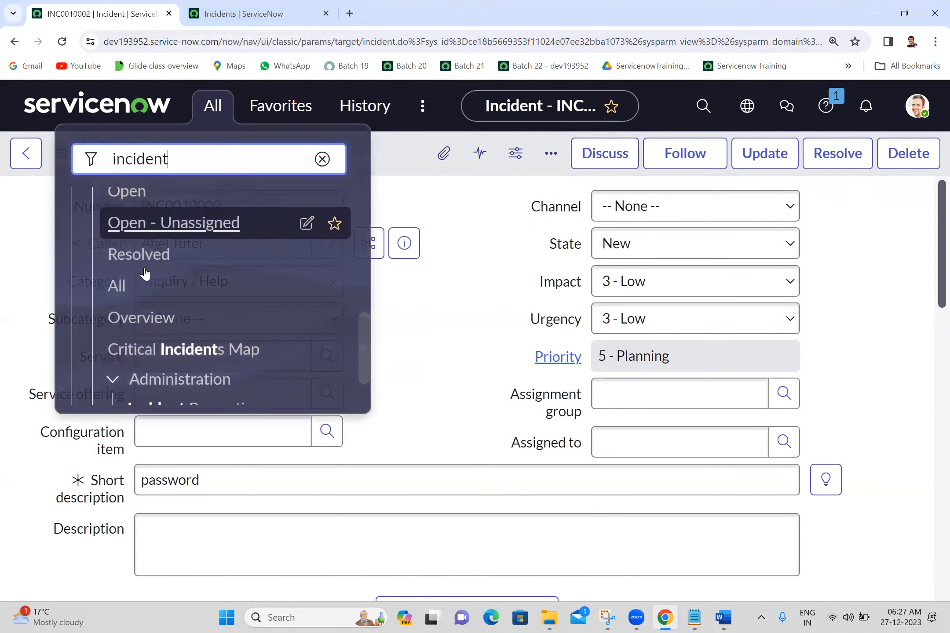
click(116, 286)
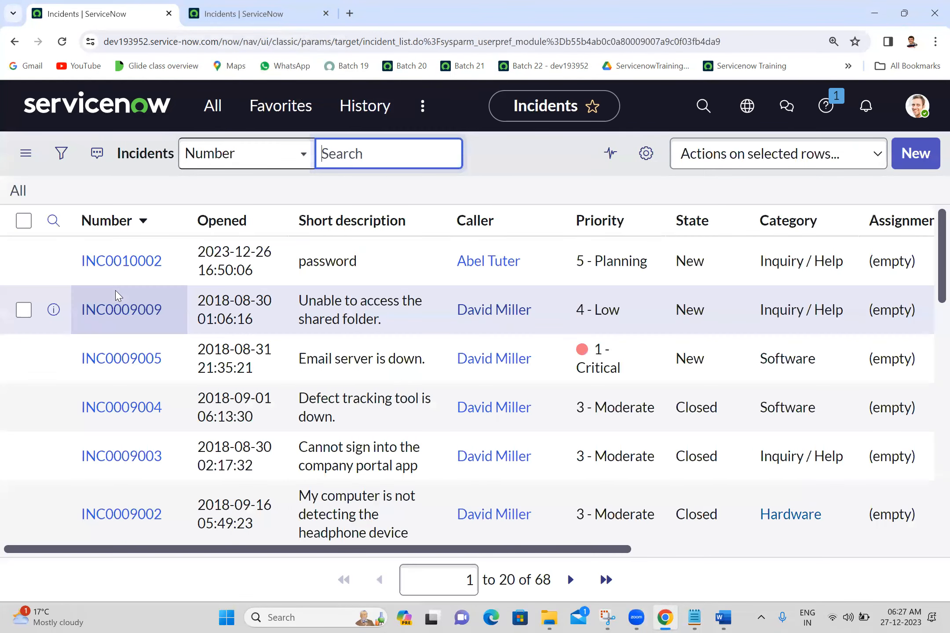
Review the All module under the Incident application and close the second Incidents browser tab
click(215, 102)
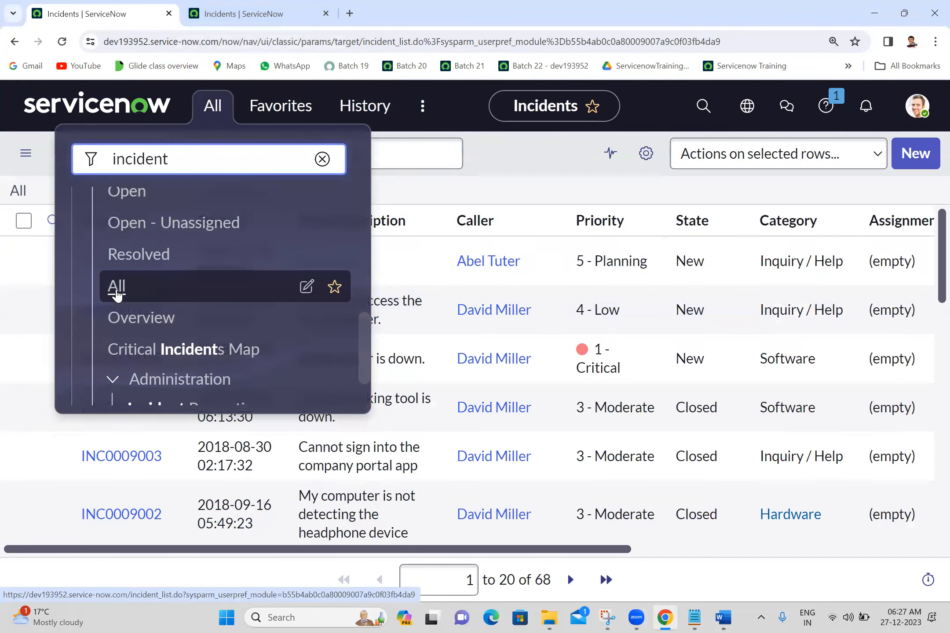
click(532, 182)
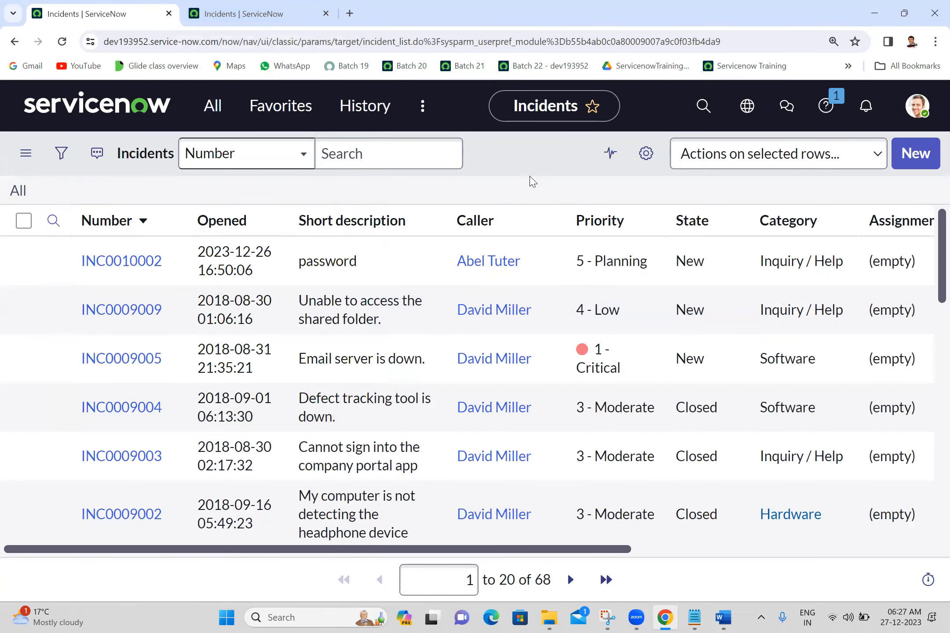
click(327, 14)
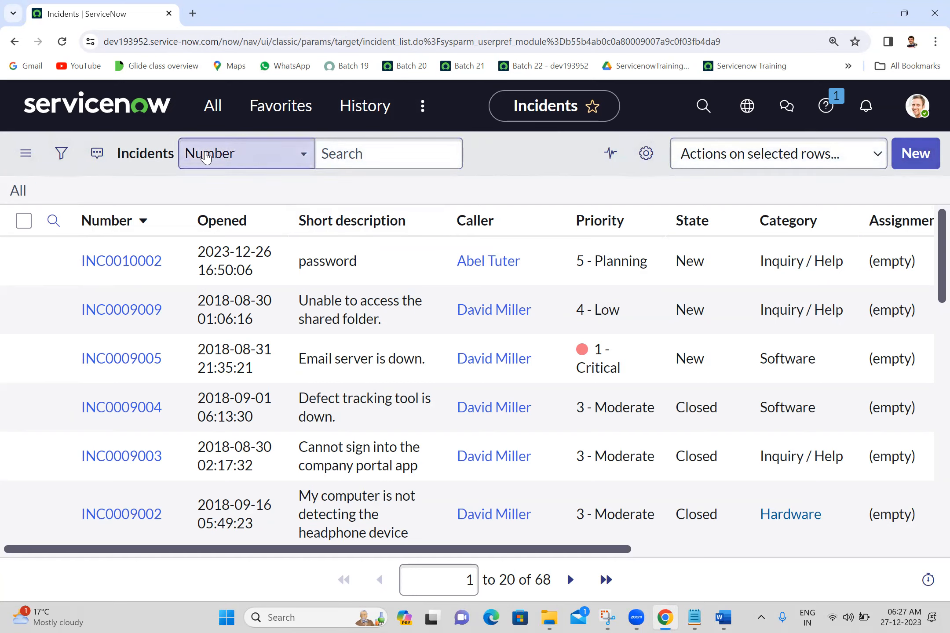
View the incident list's control options such as View, Filters and Group By, leaving them unused
click(24, 159)
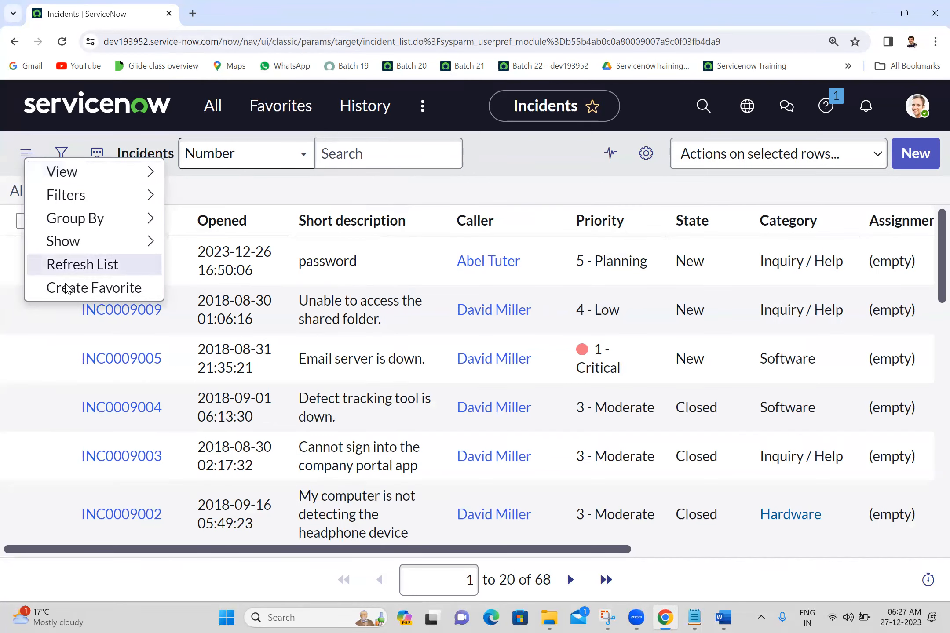
mouse_move(97, 181)
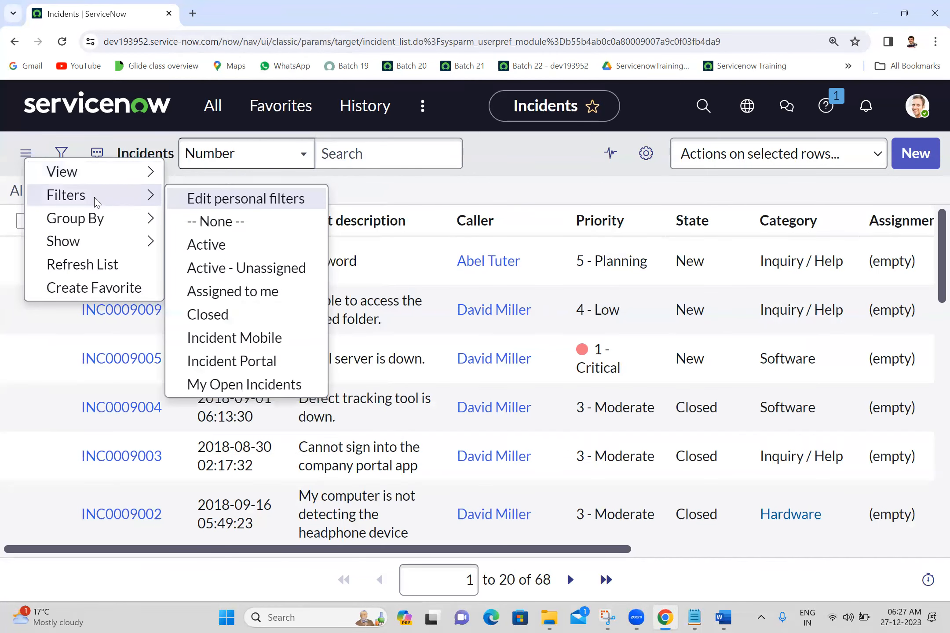
mouse_move(95, 224)
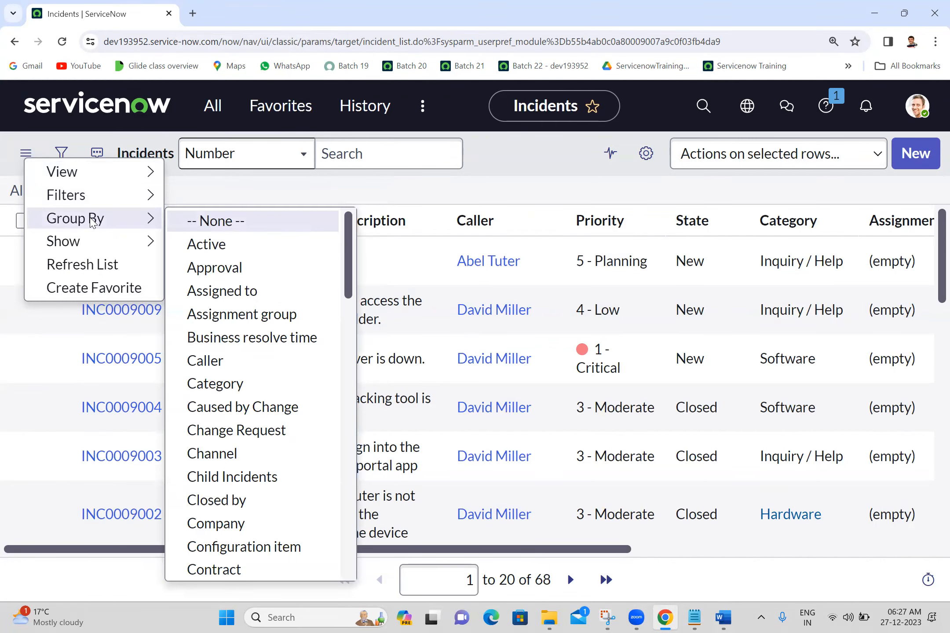
click(369, 182)
Show the incident list's condition builder and set the first condition to Active is true
click(60, 155)
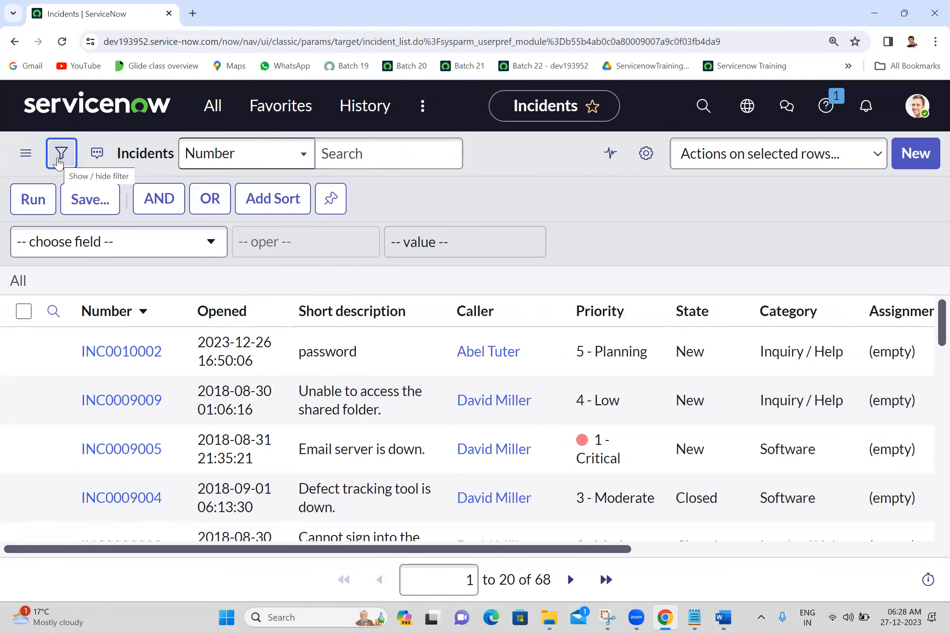
click(95, 240)
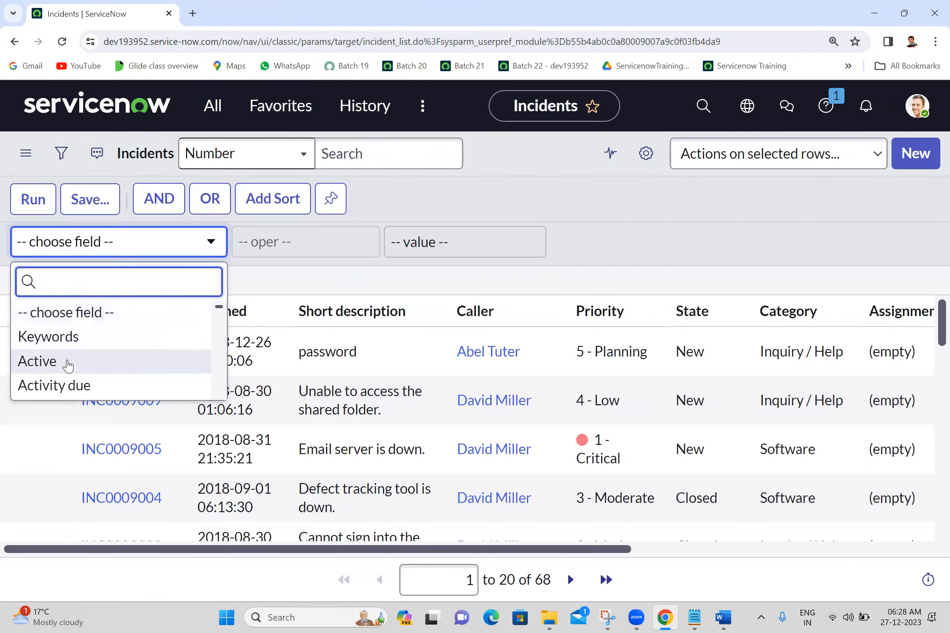
click(67, 365)
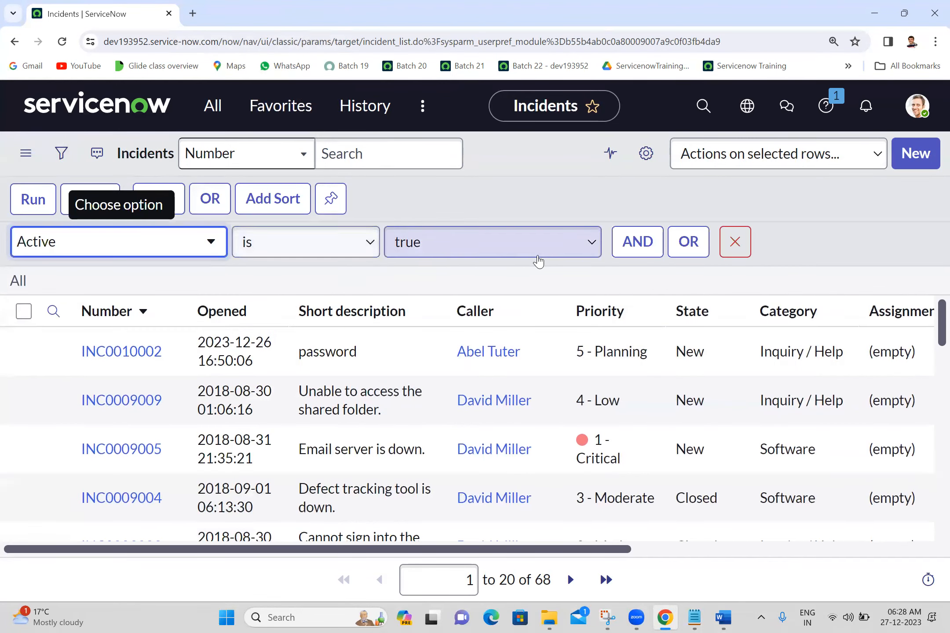
Add an AND condition State is New to the incident list filter and run it
click(633, 241)
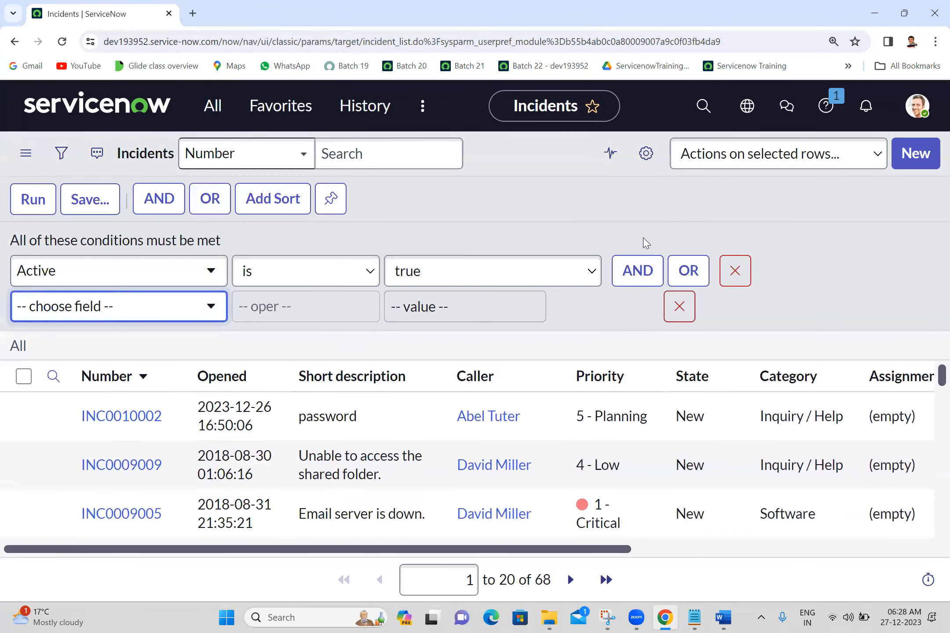
click(158, 306)
text(stat)
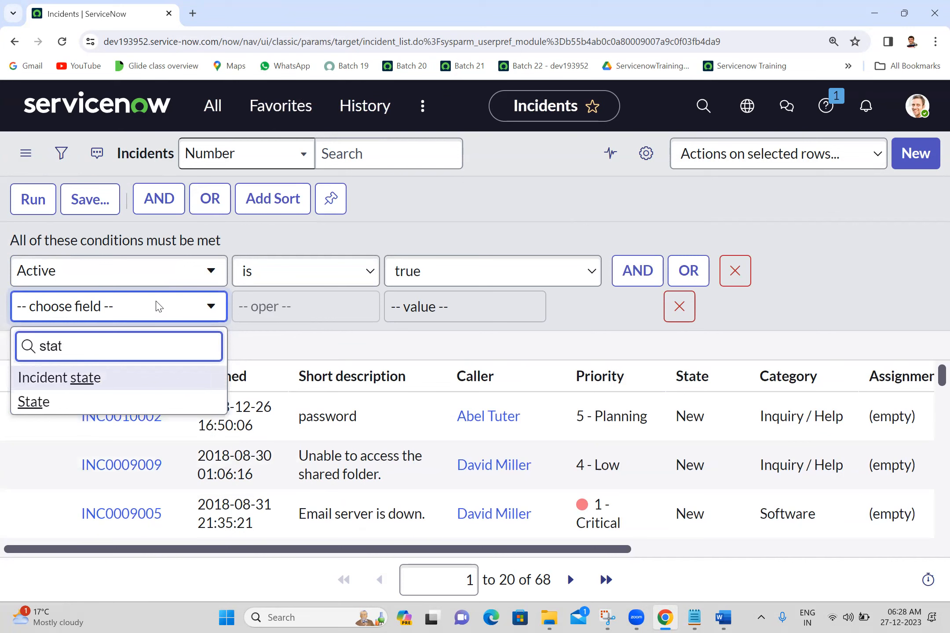
text(e)
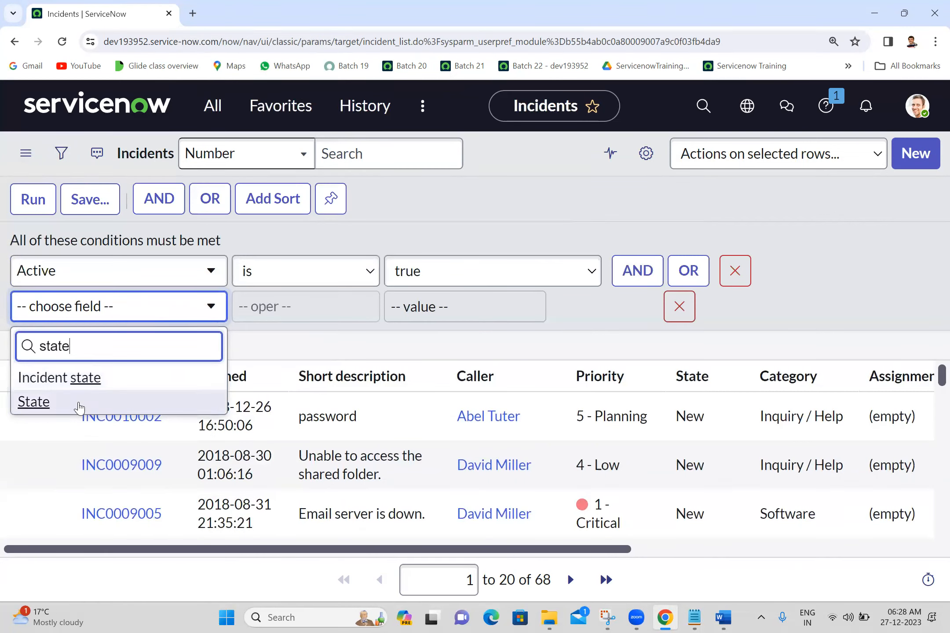
click(79, 406)
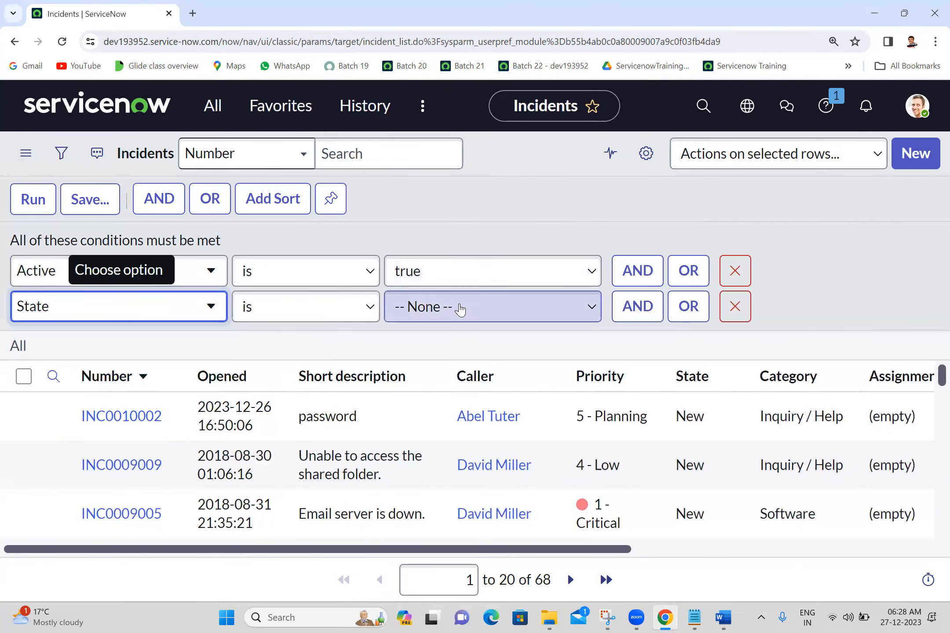
click(459, 308)
click(411, 351)
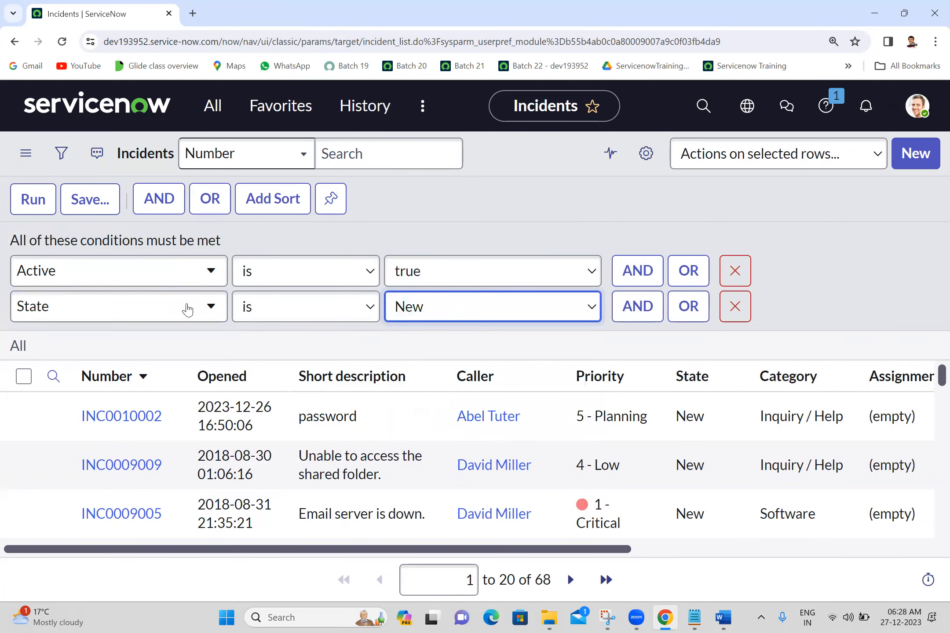
click(35, 201)
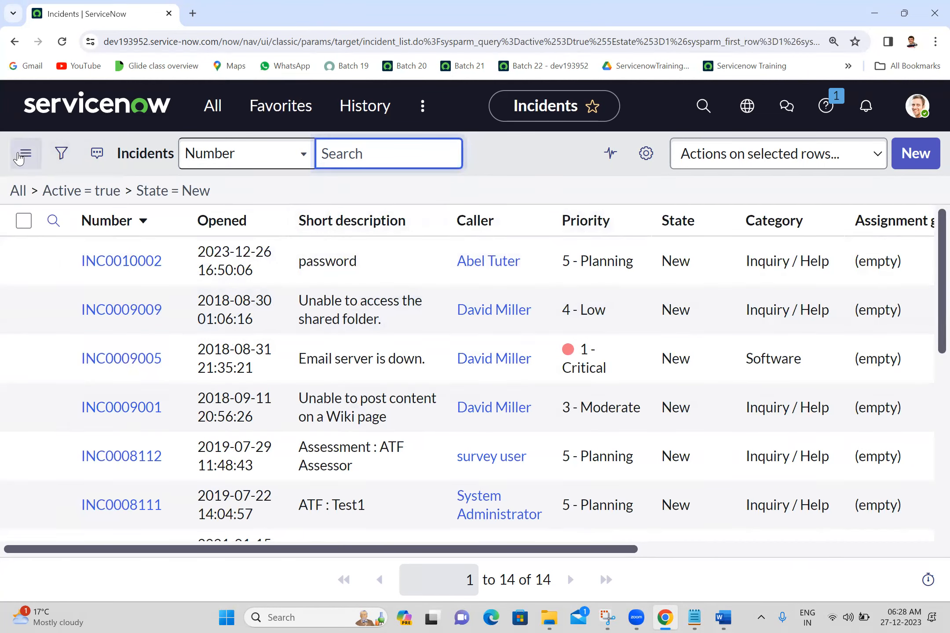
View the rows-per-page choices in the filtered list's controls and leave the setting as it is
click(26, 153)
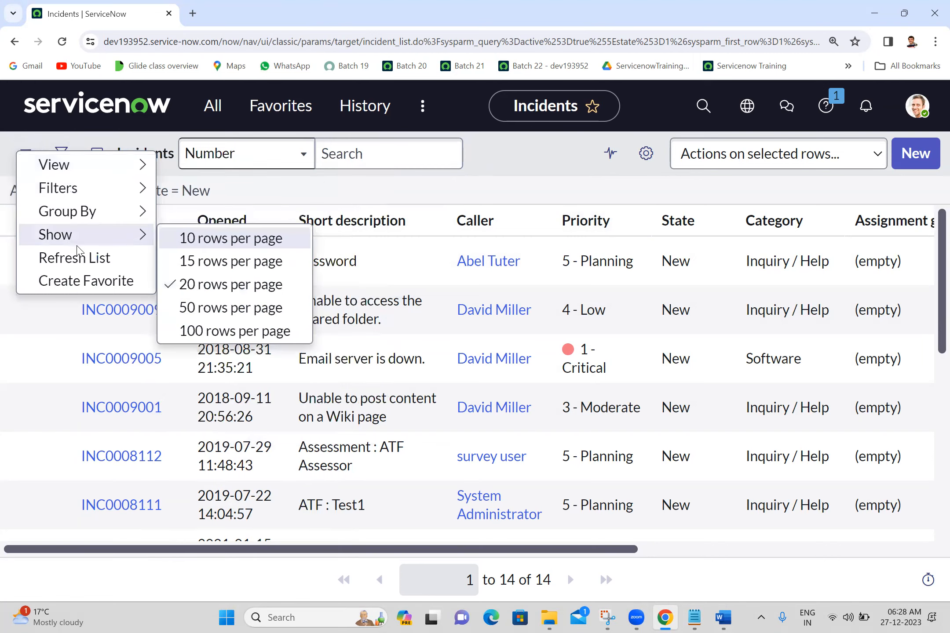
key(Escape)
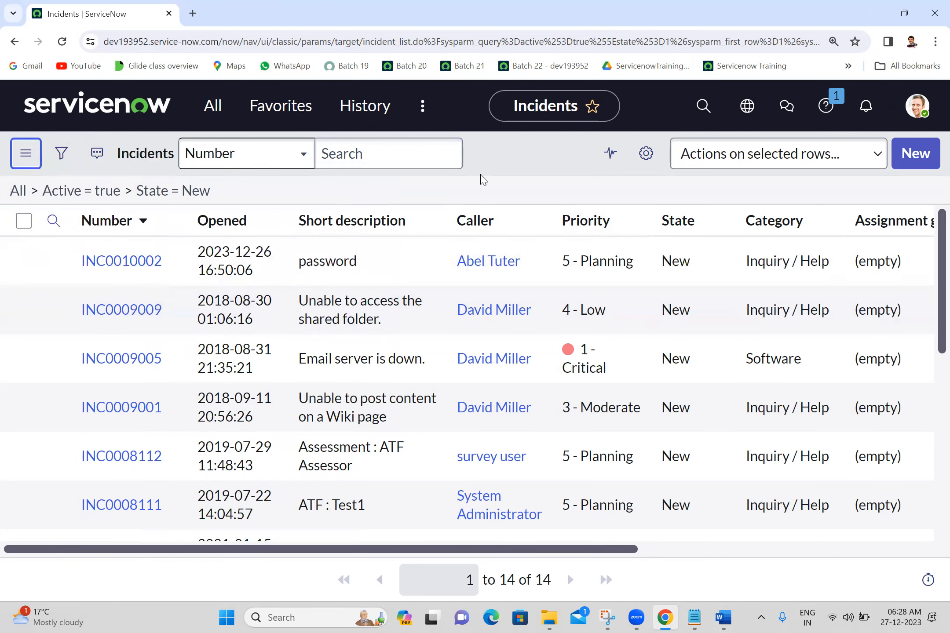
Sort the incident list by Opened in descending order and view the column's Configure options
click(204, 226)
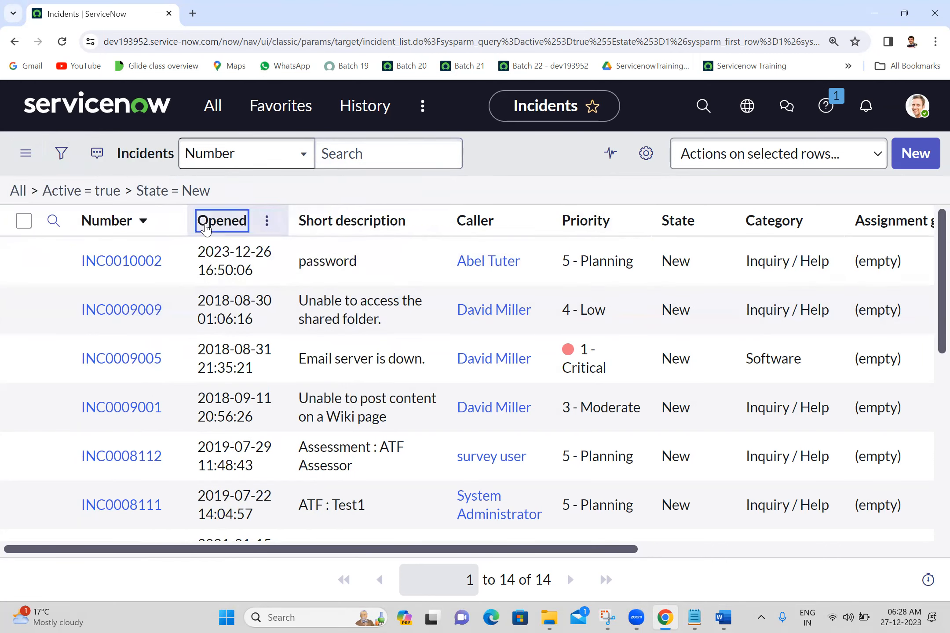
right_click(205, 226)
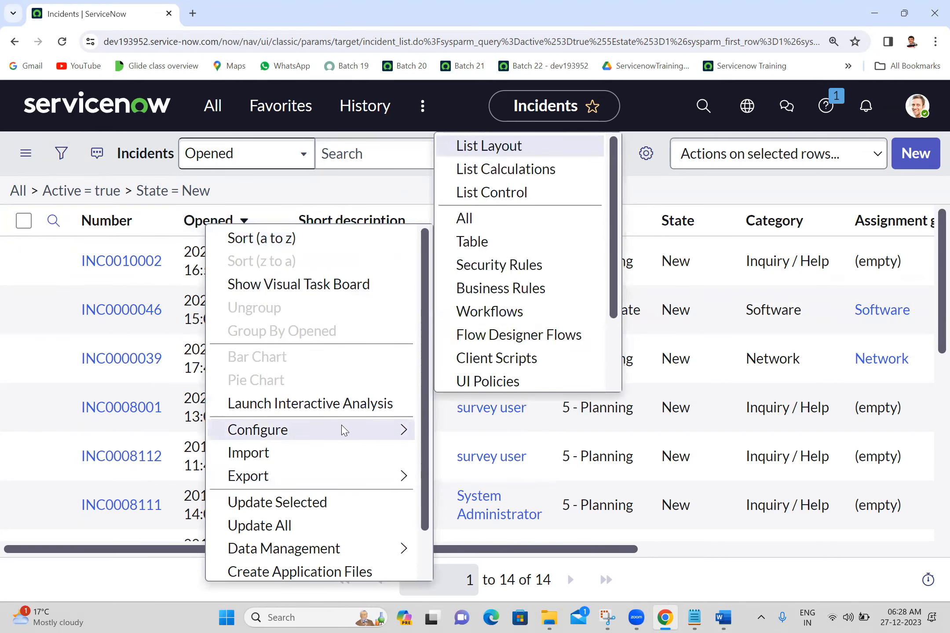
mouse_move(359, 440)
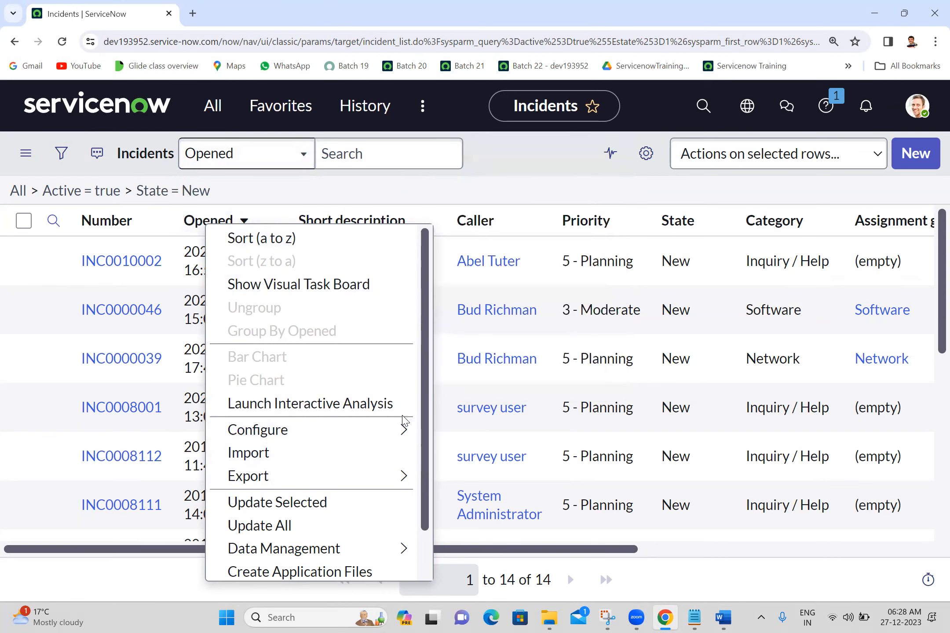
key(Escape)
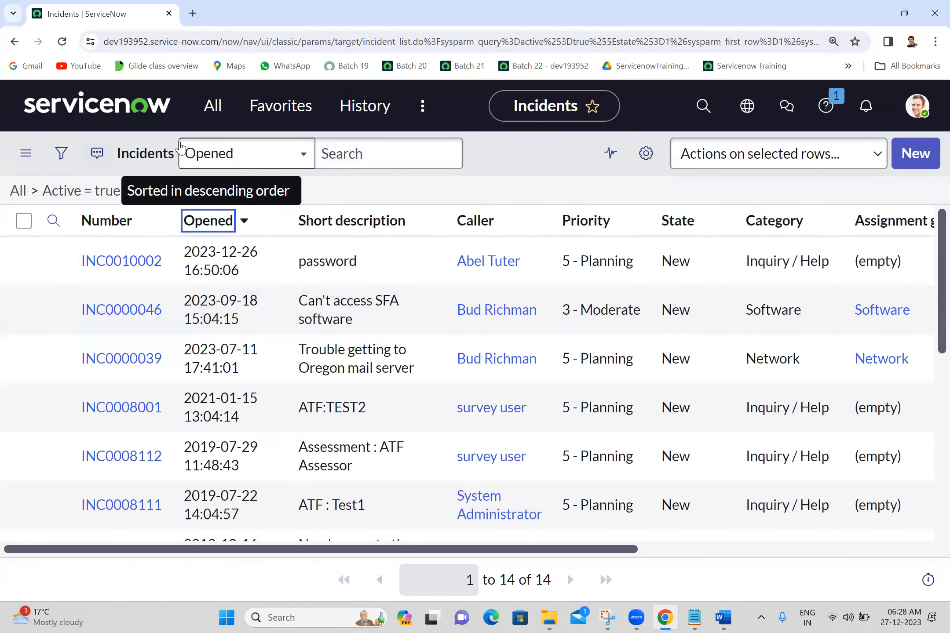
View the incident list's column personalization options and close them without making changes
click(348, 140)
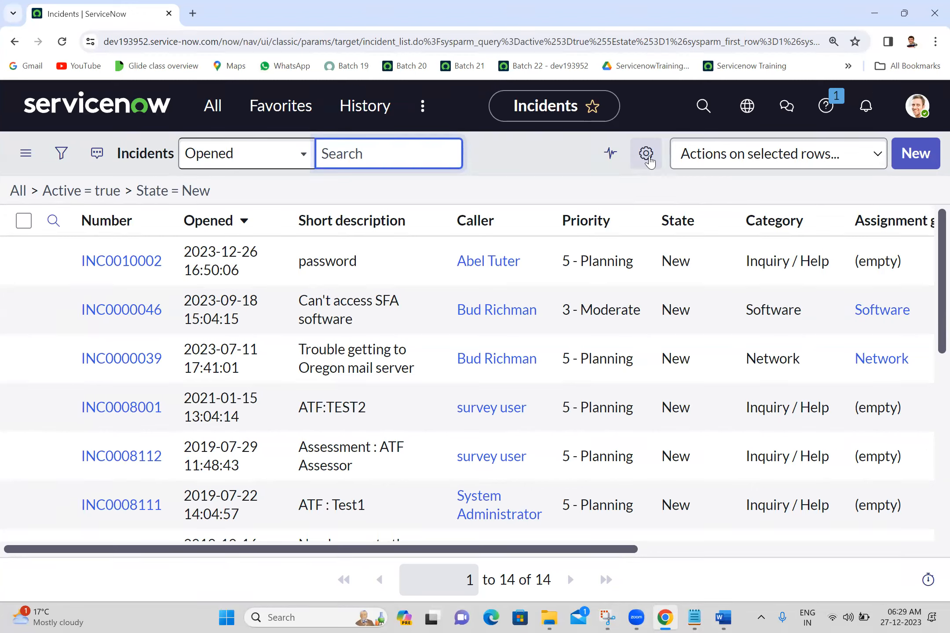
click(648, 158)
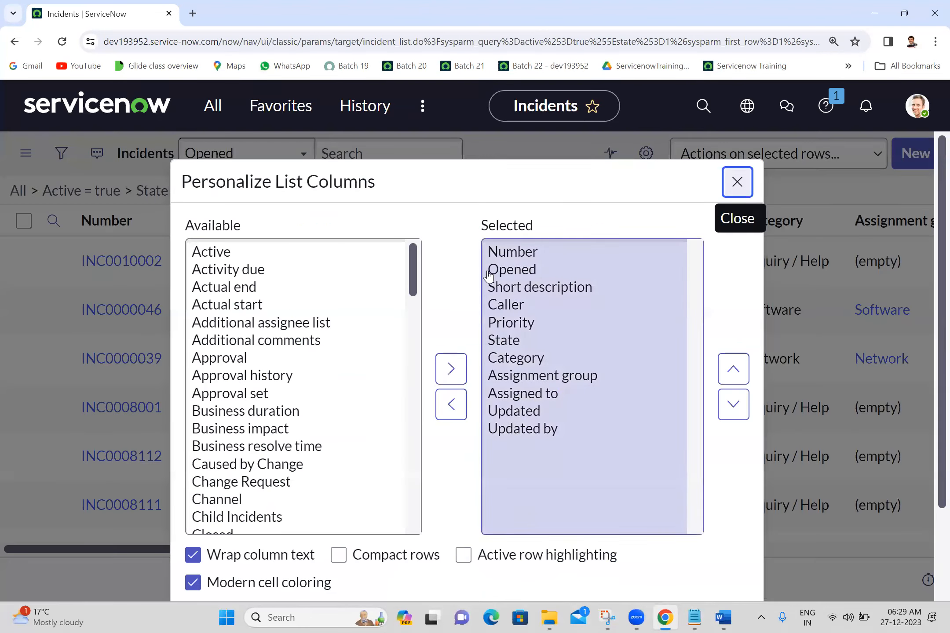
click(737, 182)
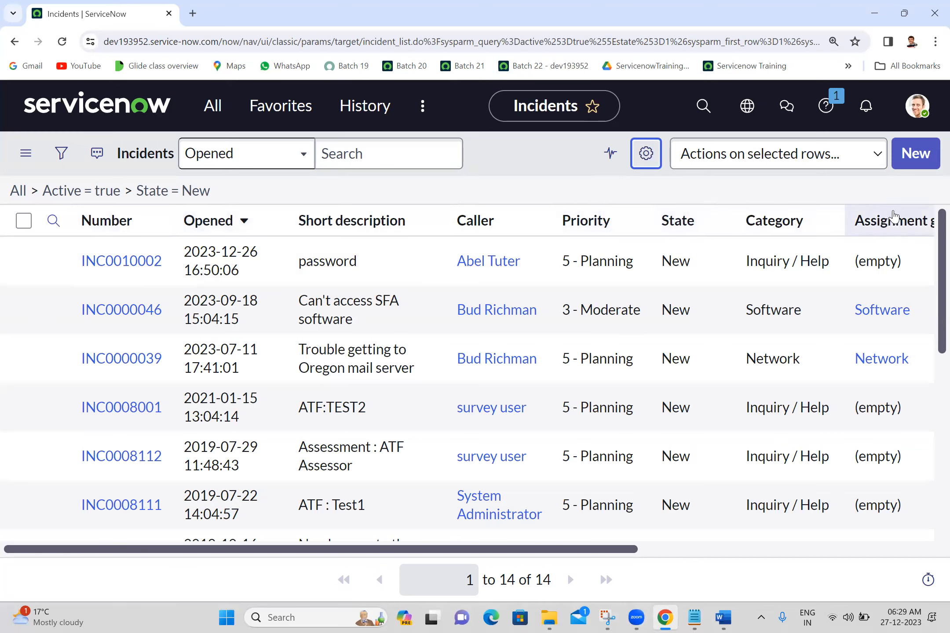
click(653, 164)
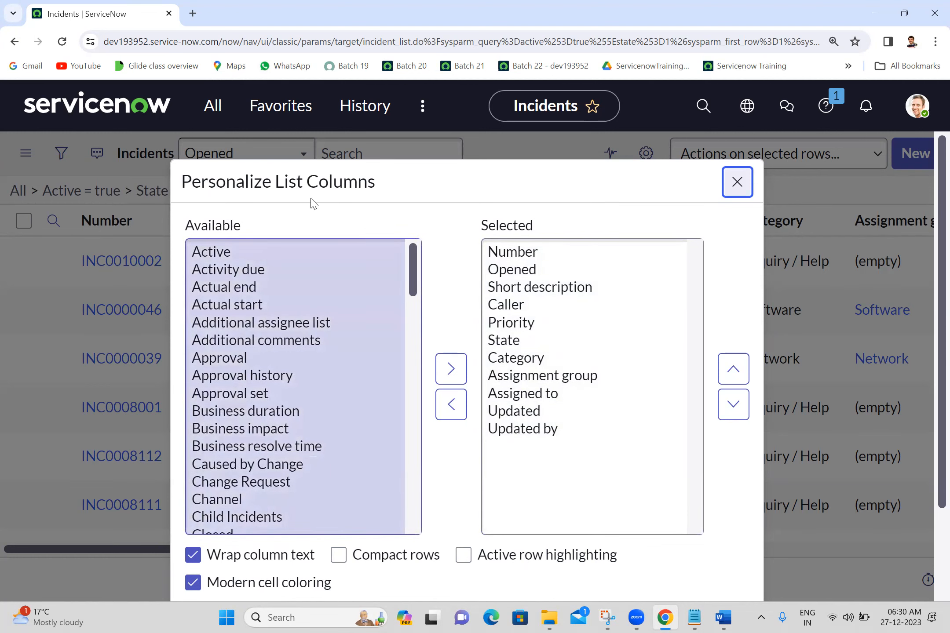
click(737, 184)
View the actions available for selected incident rows without applying any of them
click(738, 155)
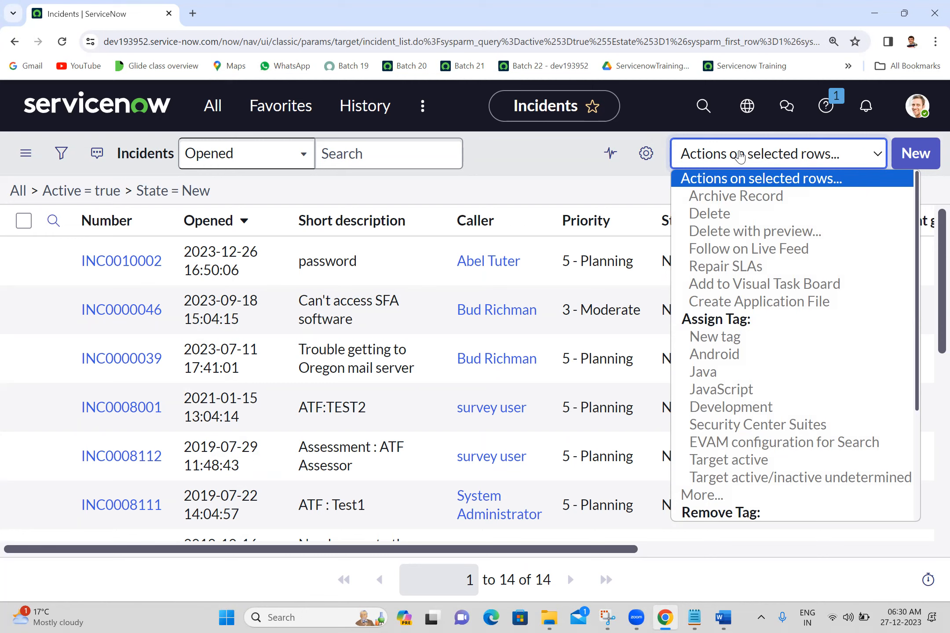
click(740, 156)
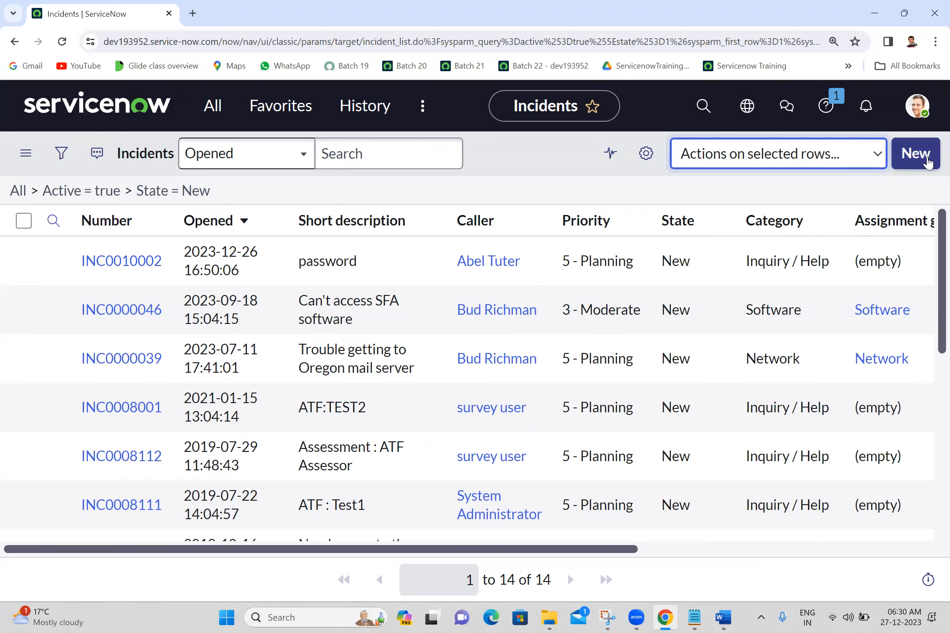
click(543, 185)
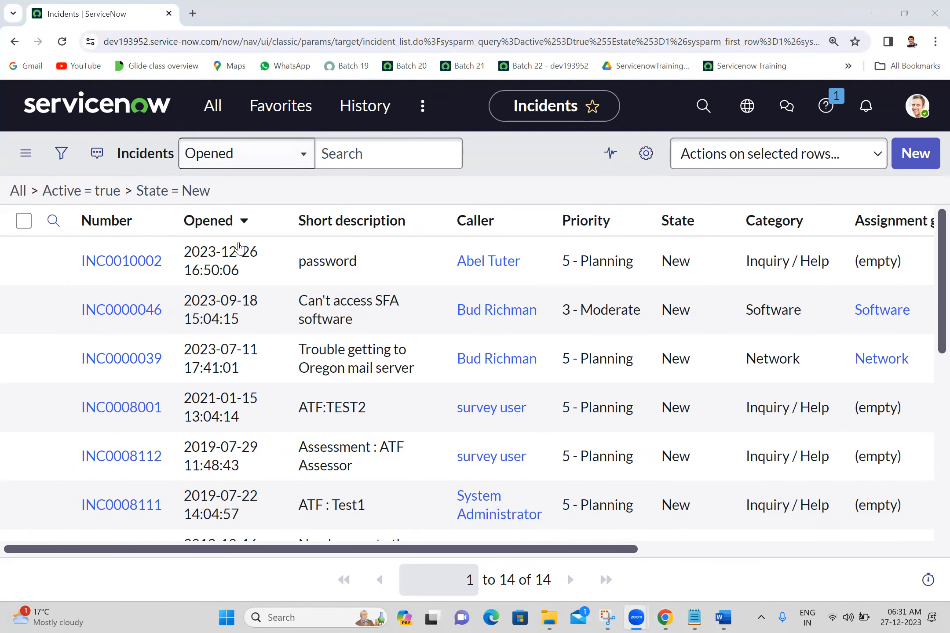
Look through the filtered incidents to the end of the list and view the page's browser response time breakdown
click(928, 381)
scroll(931, 379, down, 5)
scroll(931, 379, down, 3)
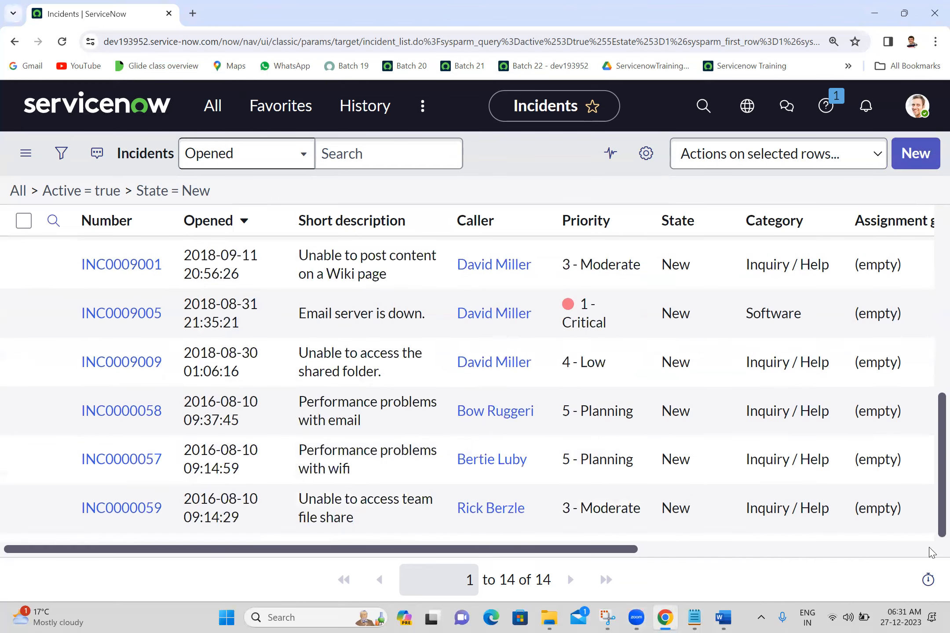
scroll(491, 539, up, 3)
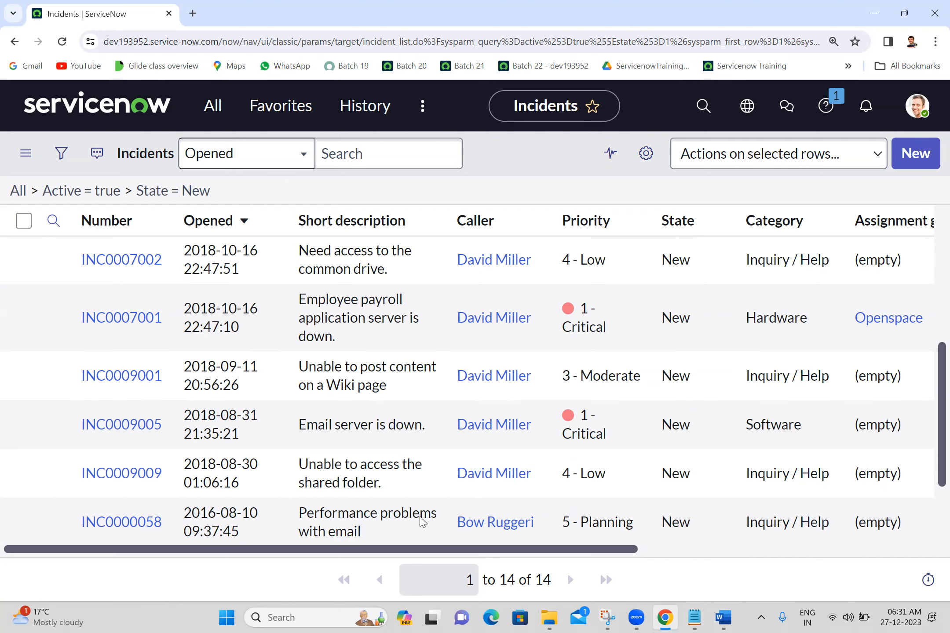
scroll(875, 488, down, 3)
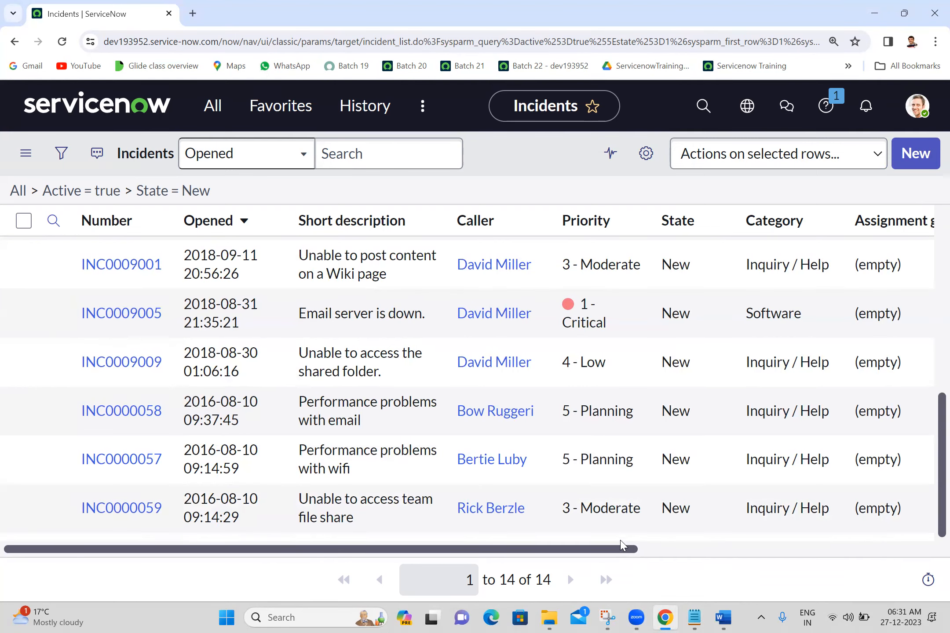
mouse_move(926, 580)
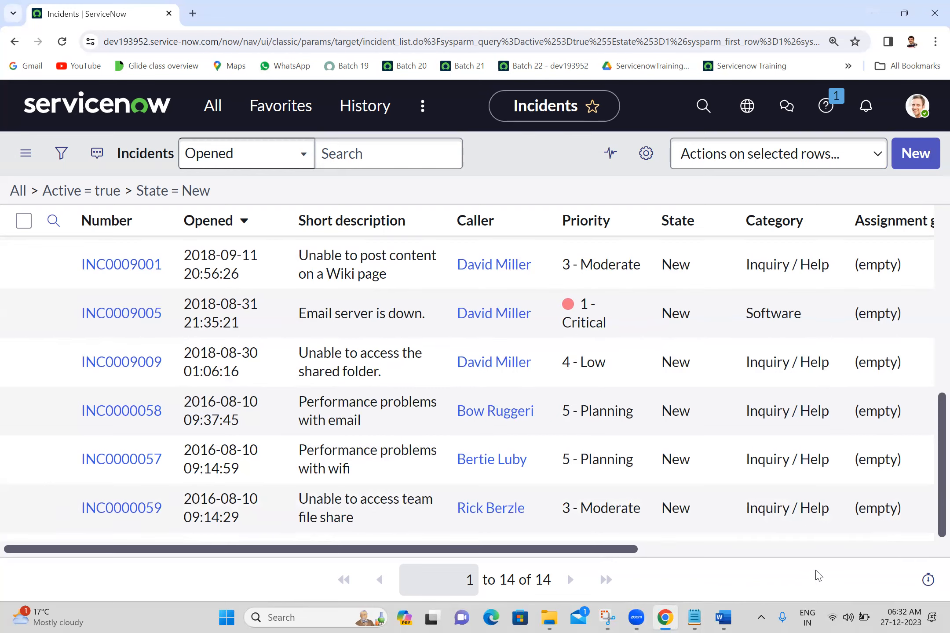
click(928, 586)
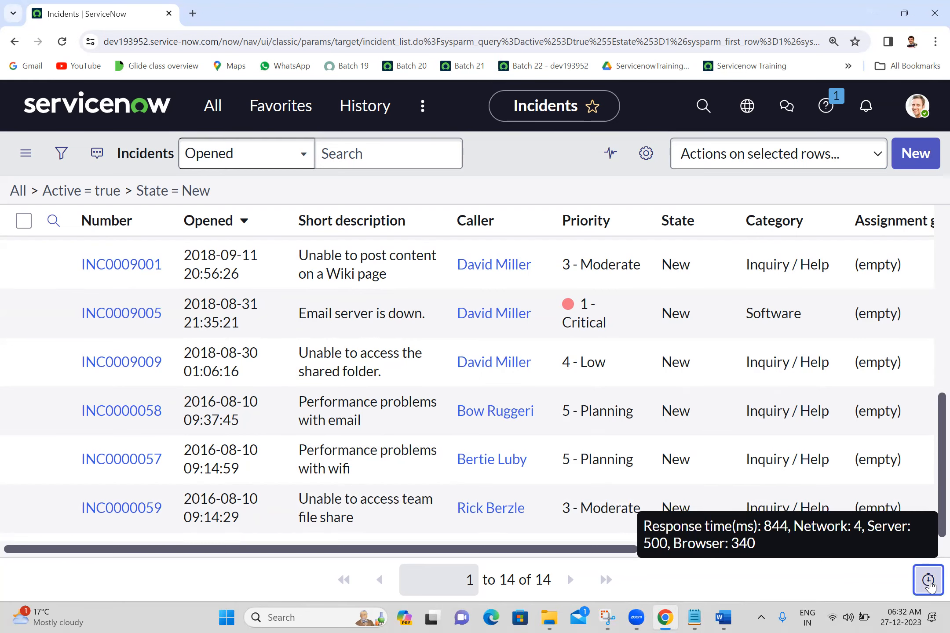
click(929, 585)
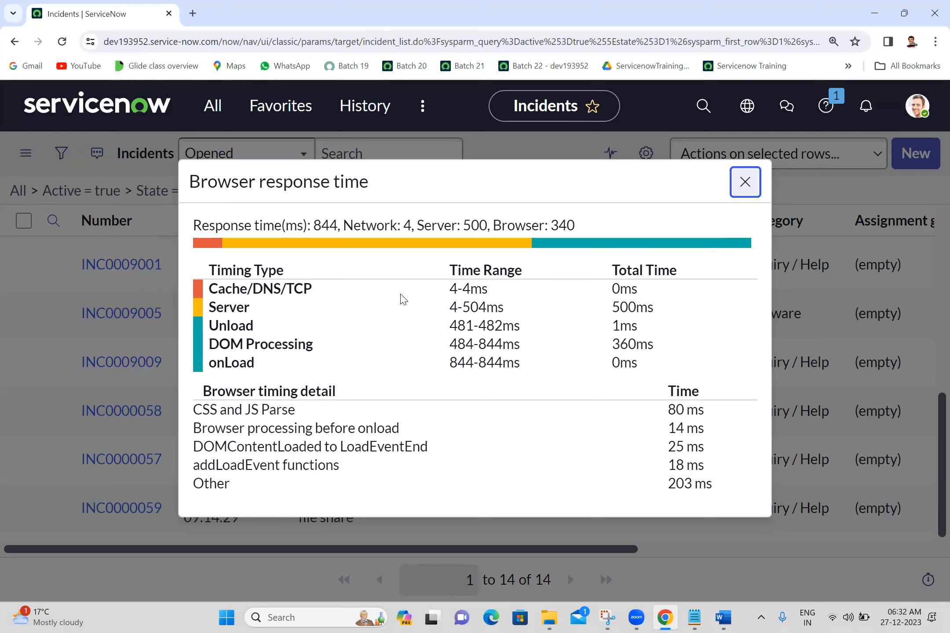
click(746, 188)
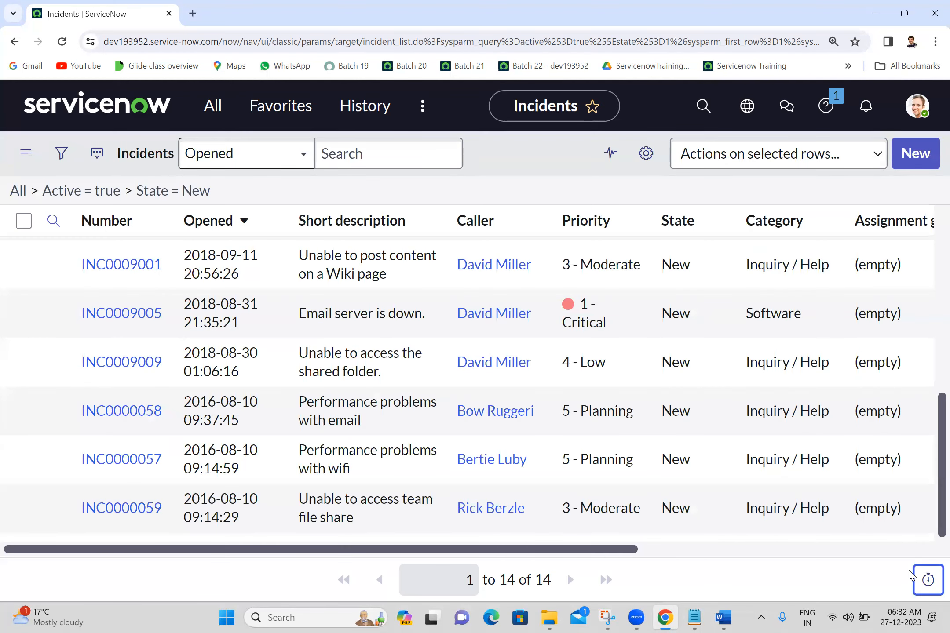
Reopen the browser response time details, examine the server, browser and total response times, and close them
mouse_move(928, 579)
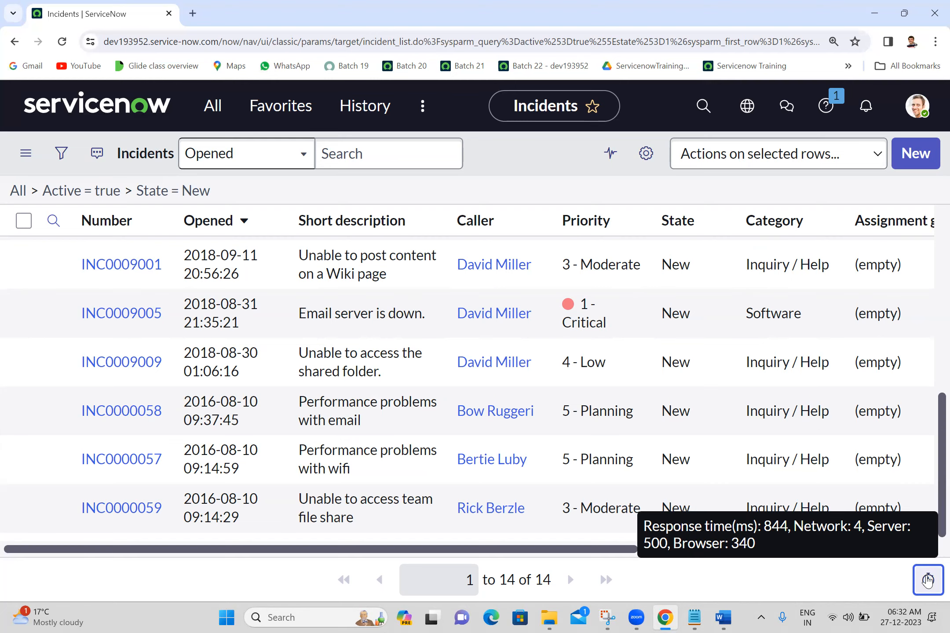
click(927, 579)
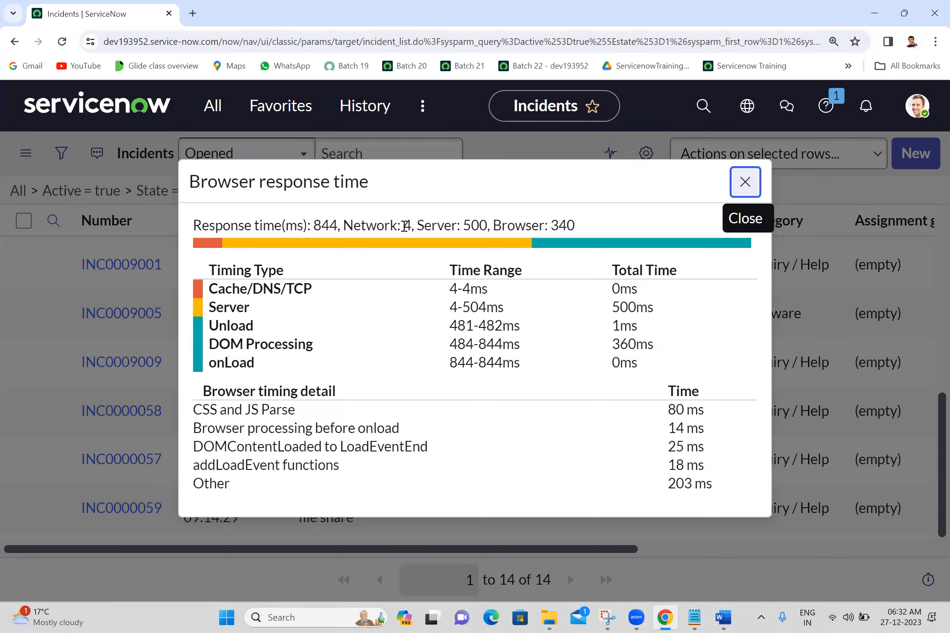
double_click(470, 227)
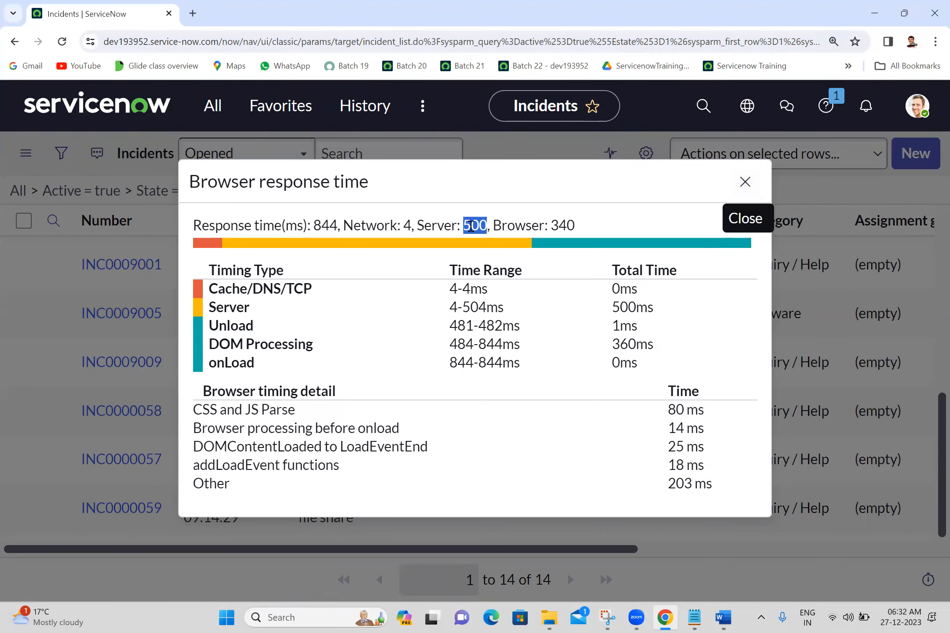
click(487, 295)
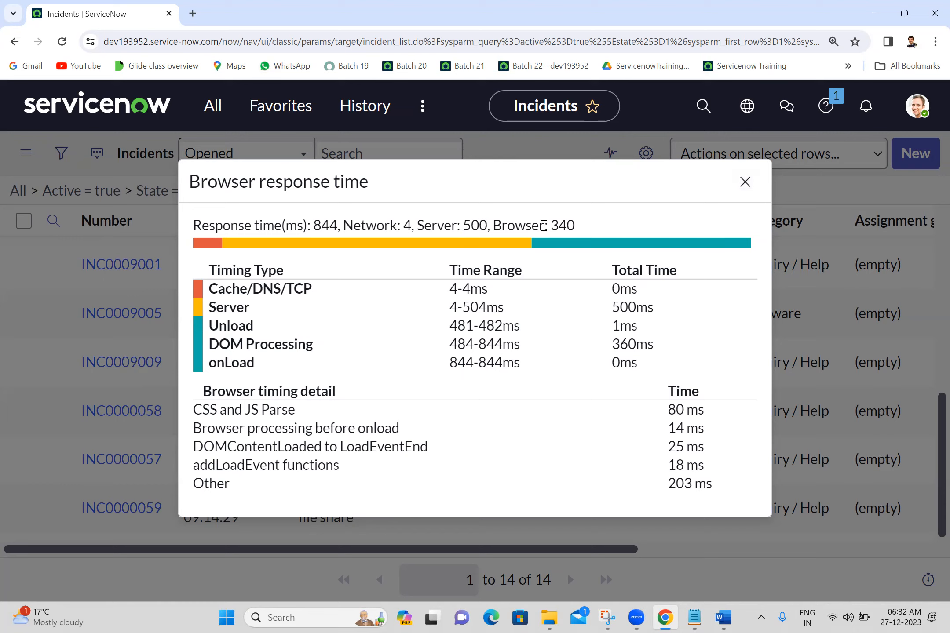
double_click(559, 225)
double_click(324, 226)
click(515, 368)
click(757, 191)
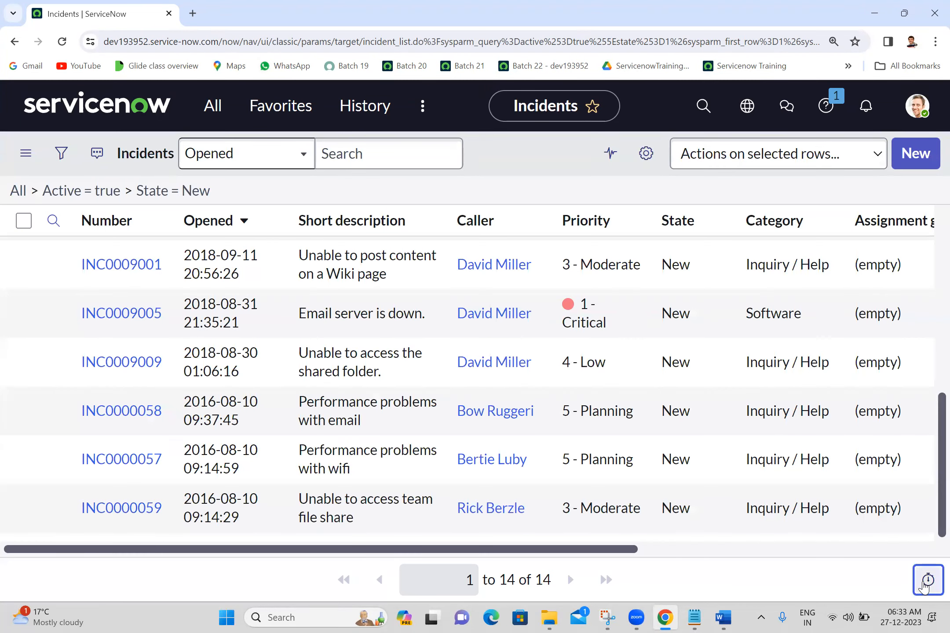
click(820, 577)
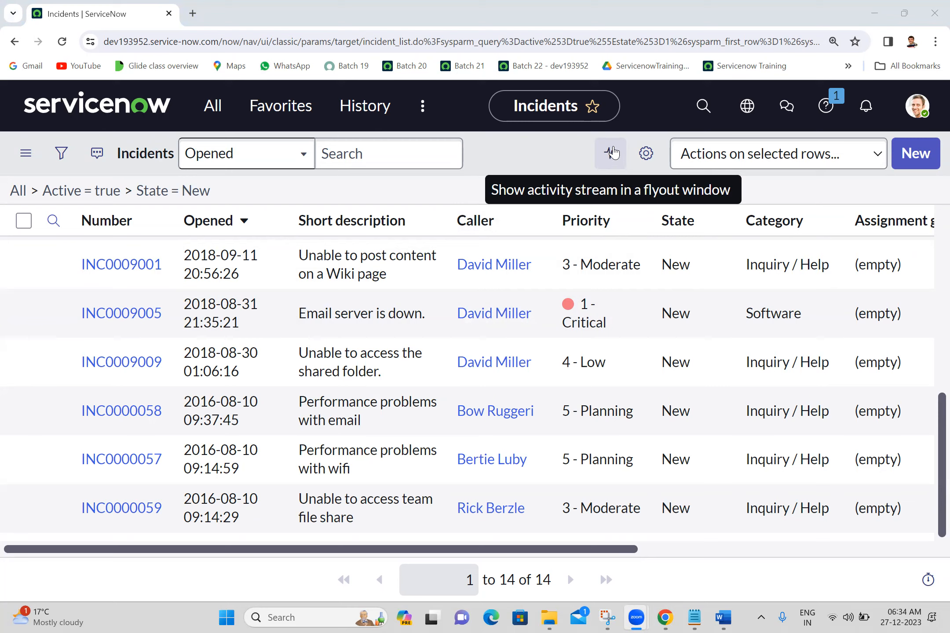
click(552, 152)
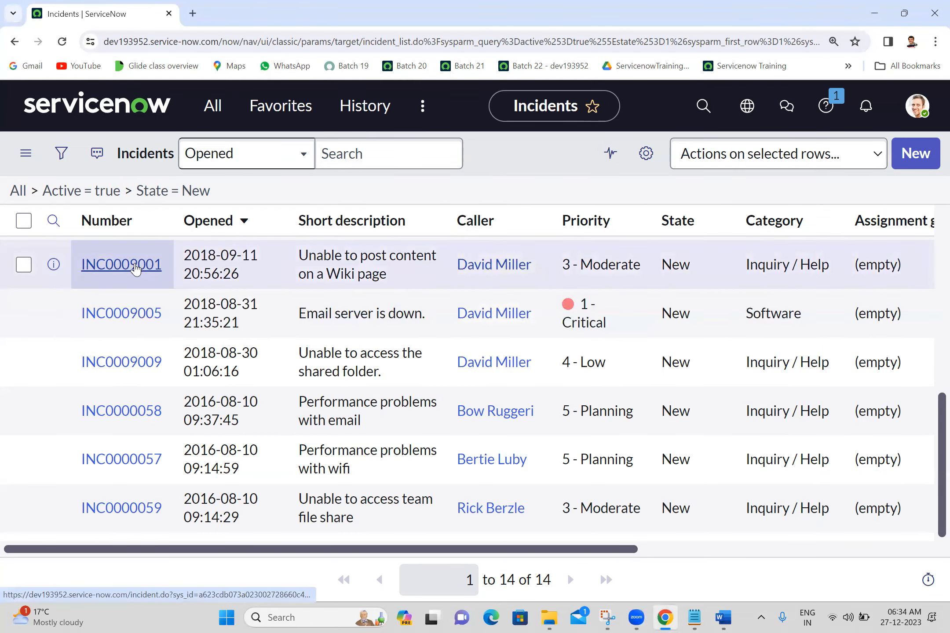
Open incident INC0009001 in a new browser tab and set its State to Closed on the form
ctrl+click(135, 268)
click(231, 14)
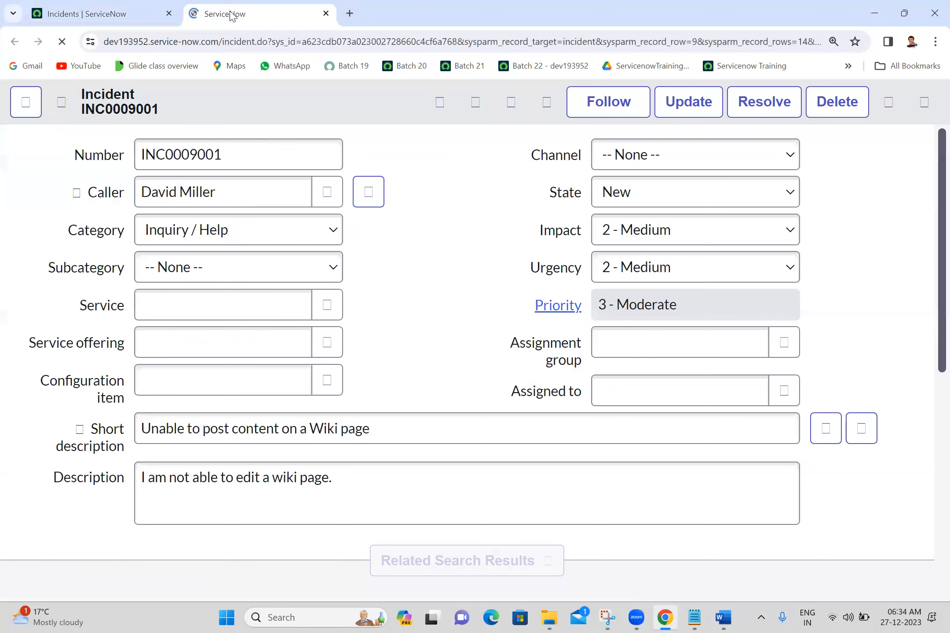
key(Down)
key(Down)
key(Down)
key(Down)
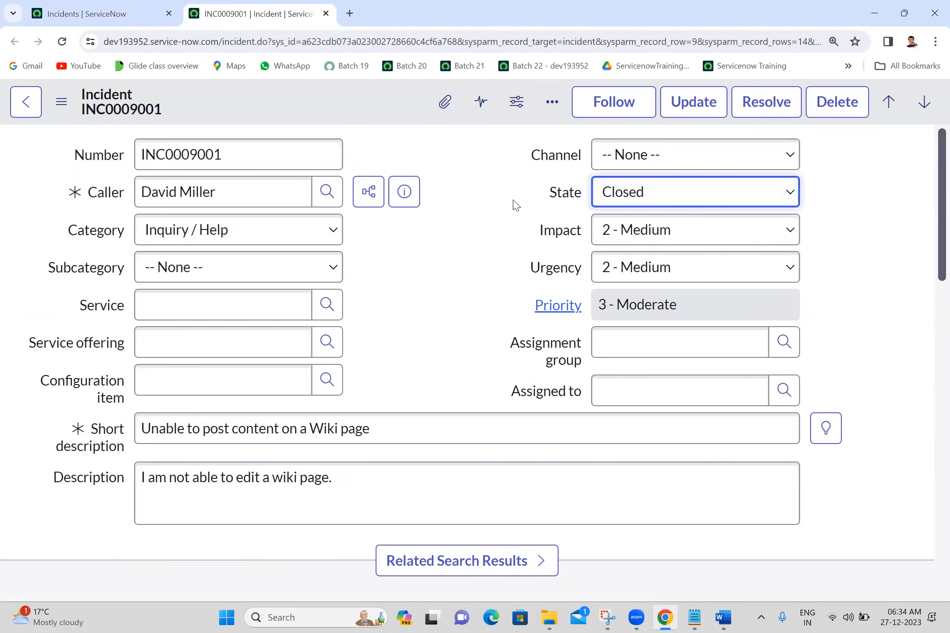
Switch the entry field in the incident's Notes section from Work notes to customer-visible Additional comments
scroll(930, 401, down, 6)
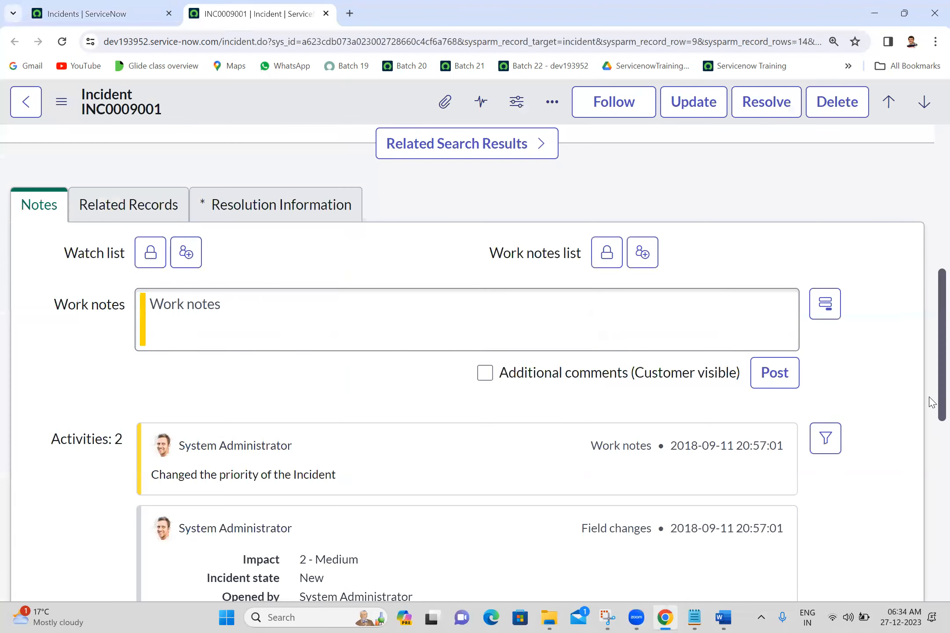
click(302, 332)
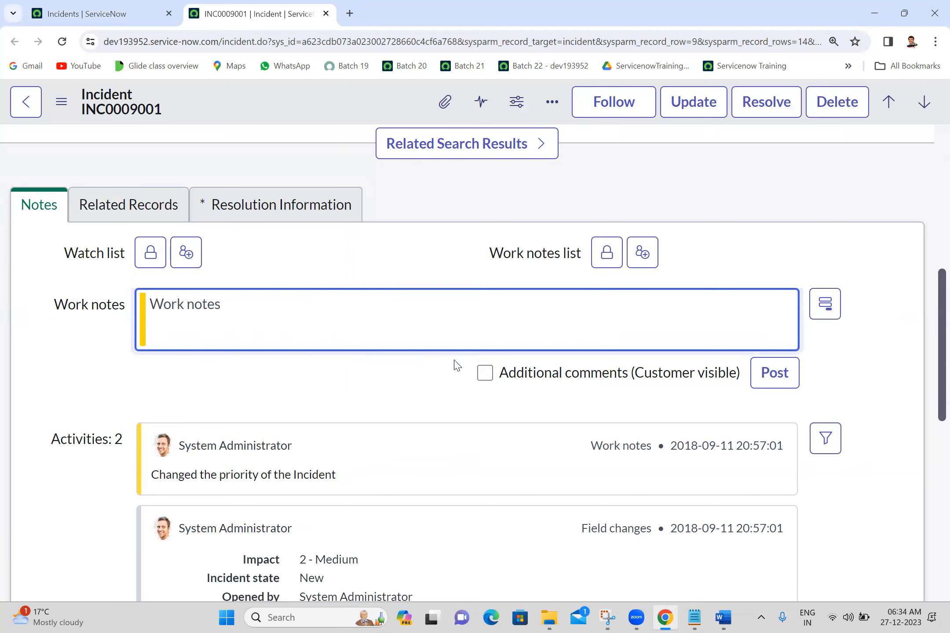
click(485, 374)
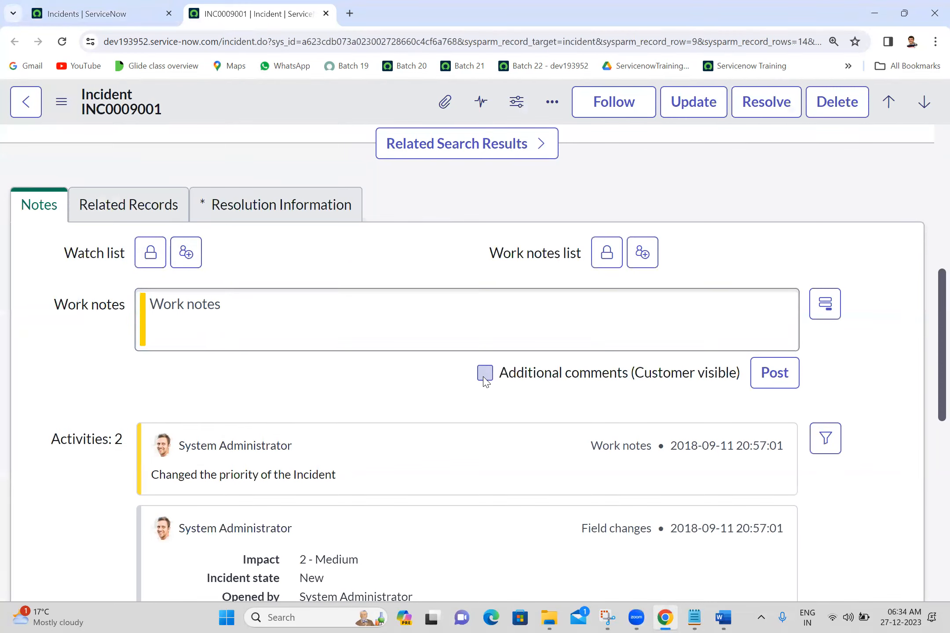
click(391, 327)
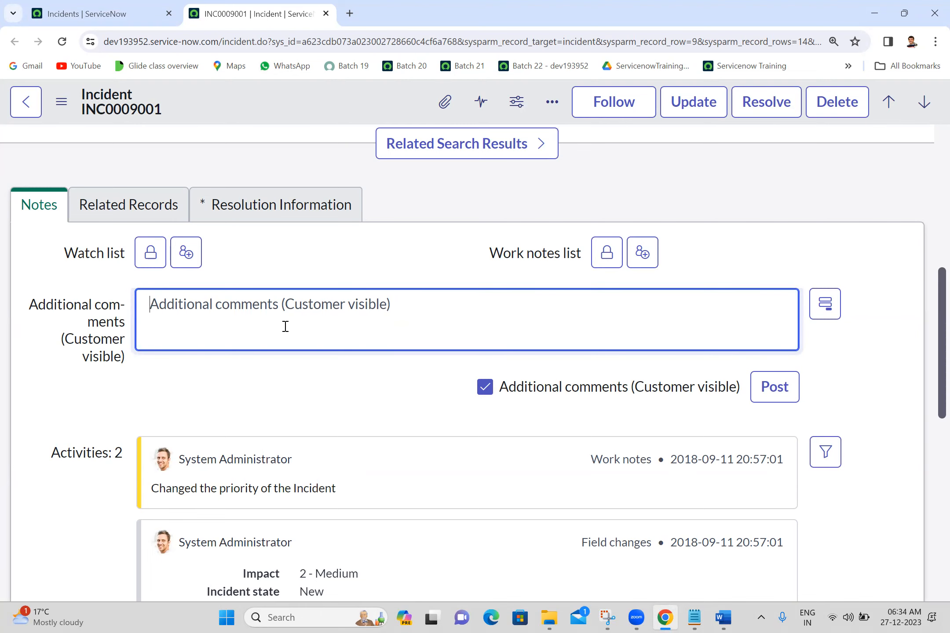
click(271, 415)
scroll(271, 414, down, 3)
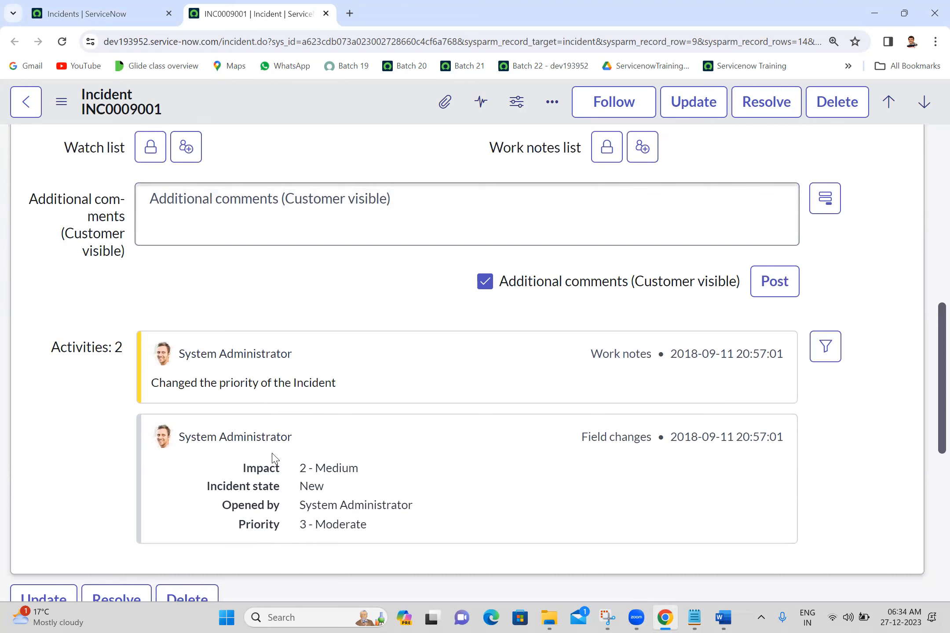
Post the customer-visible additional comment "hi" on incident INC0009001
click(366, 210)
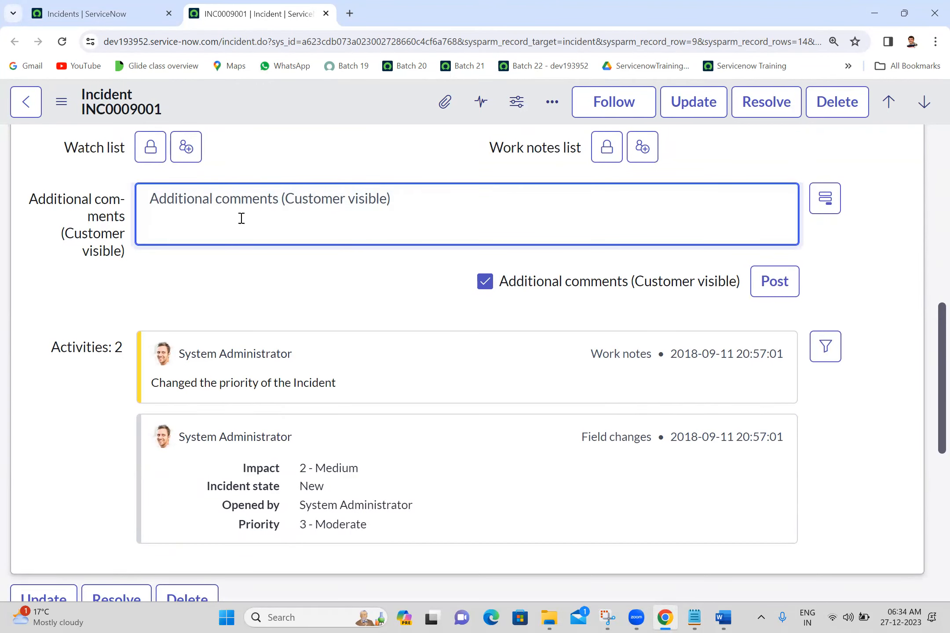
click(145, 402)
click(305, 207)
text(hi)
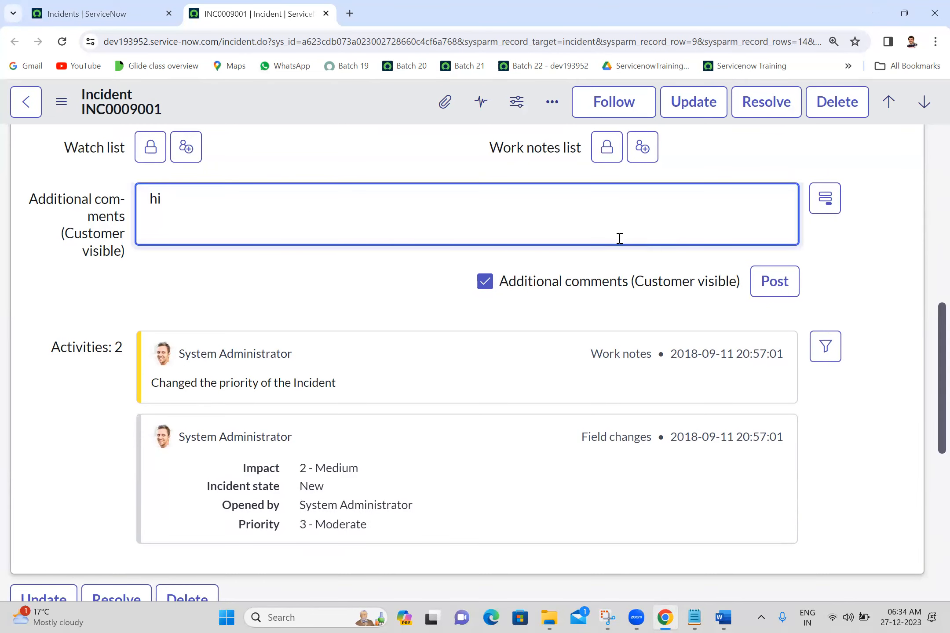
click(777, 289)
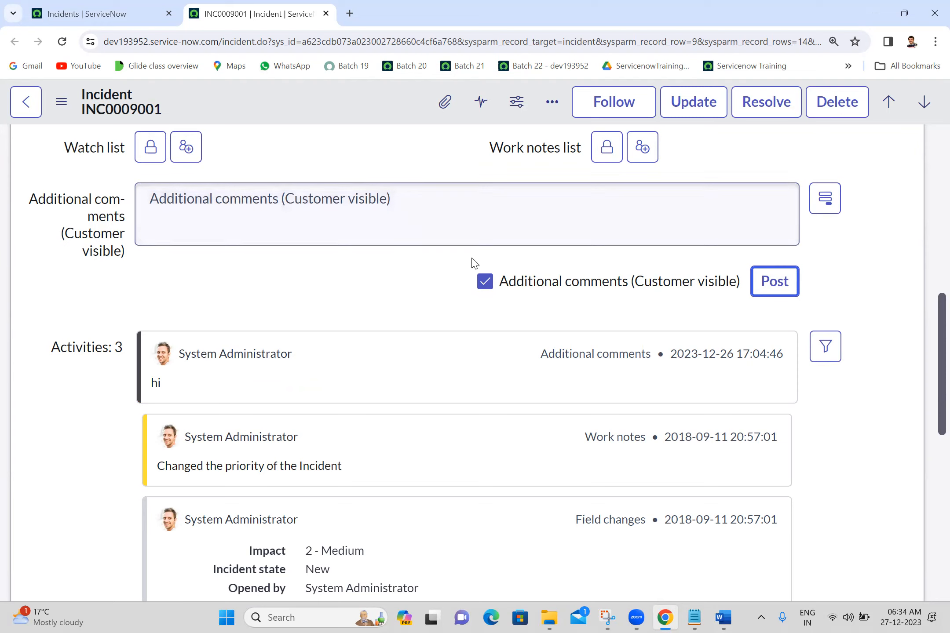
Switch the entry field back to Work notes and post the work note "hello" on the incident
click(484, 280)
click(355, 224)
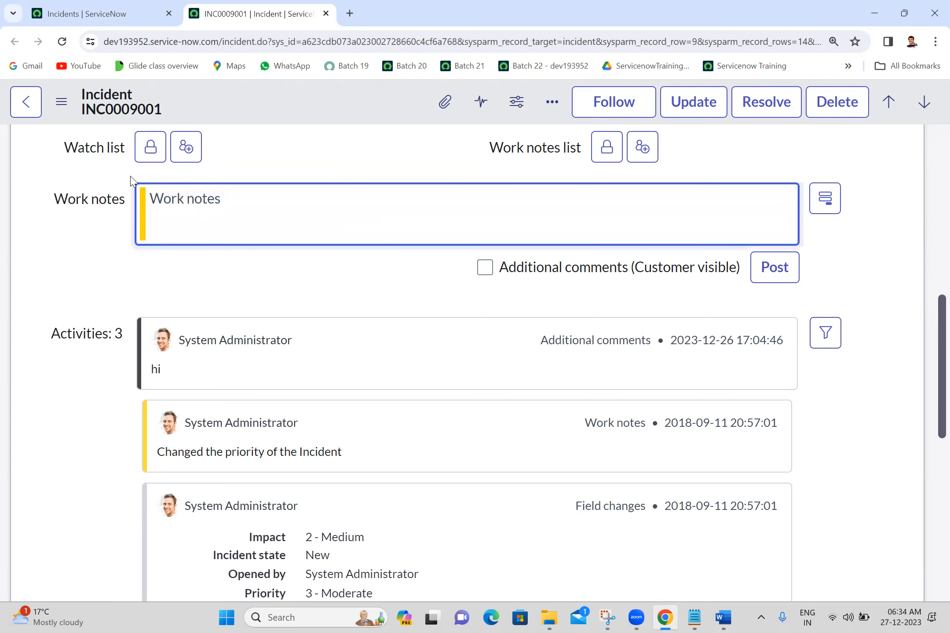
text(hello)
click(768, 268)
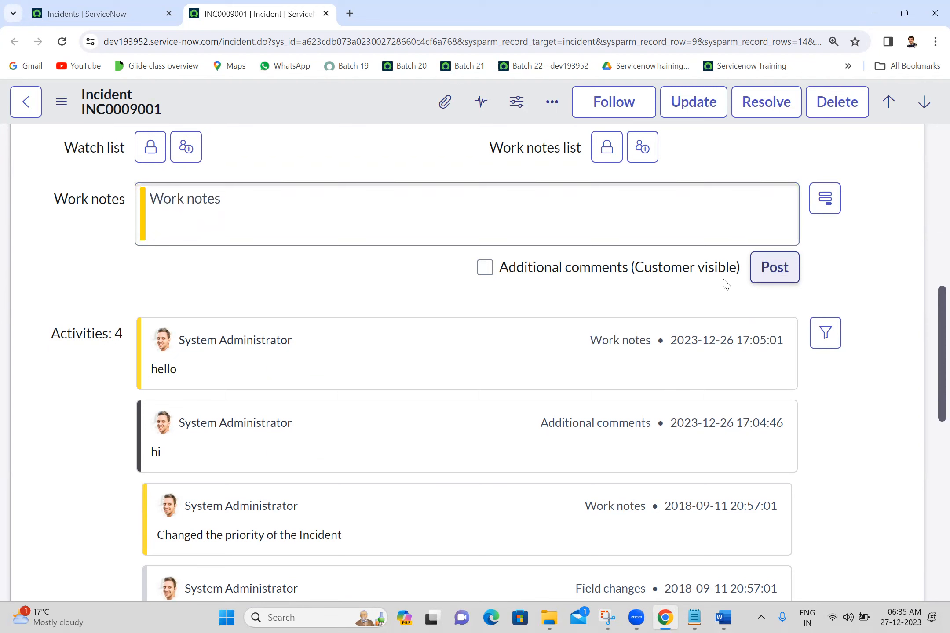
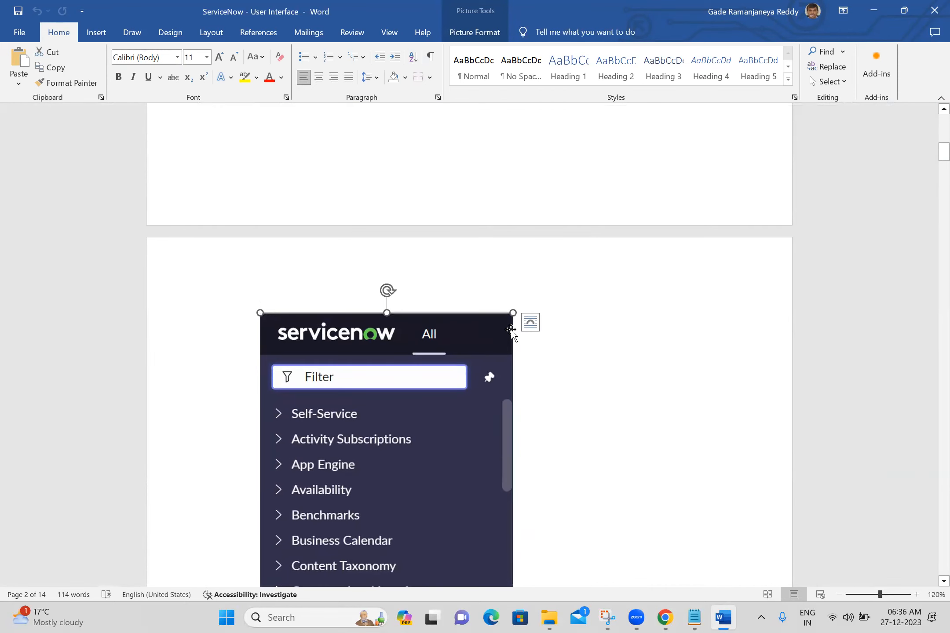
Review the application navigator screenshot and the Application Navigation Search section in the Word notes on the ServiceNow user interface
click(579, 349)
scroll(582, 350, down, 8)
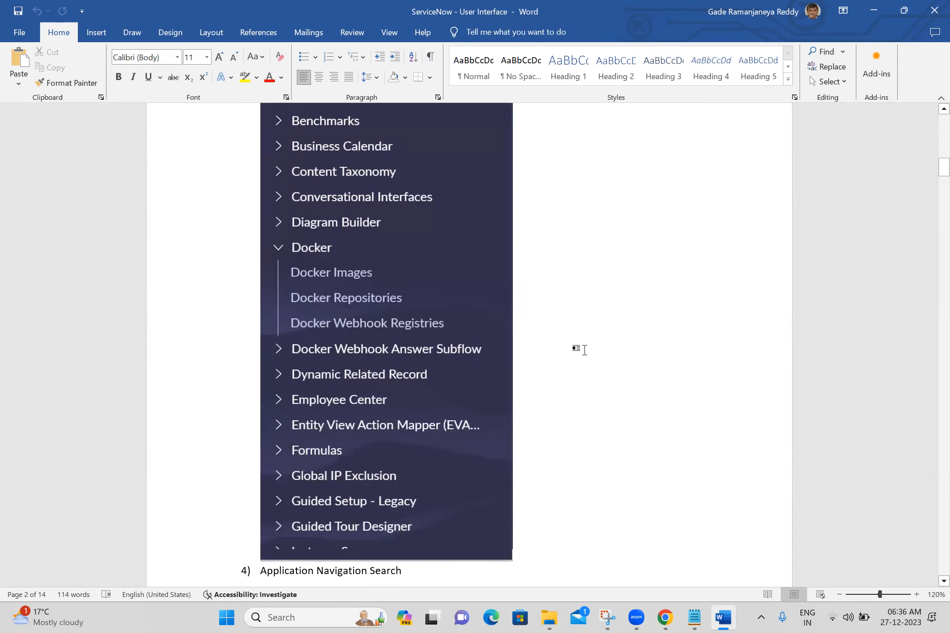
key(Down)
scroll(931, 582, down, 2)
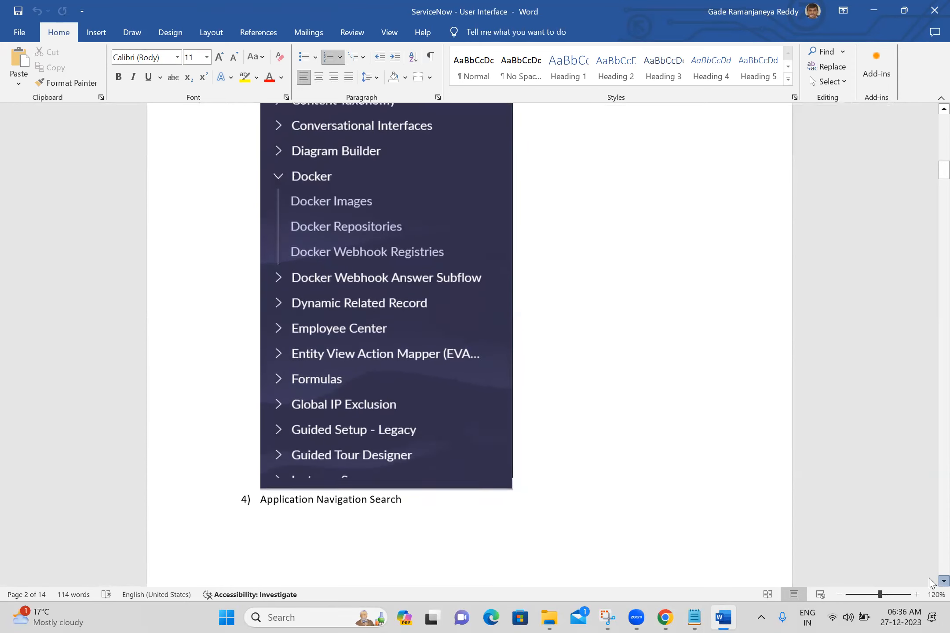
scroll(931, 583, down, 2)
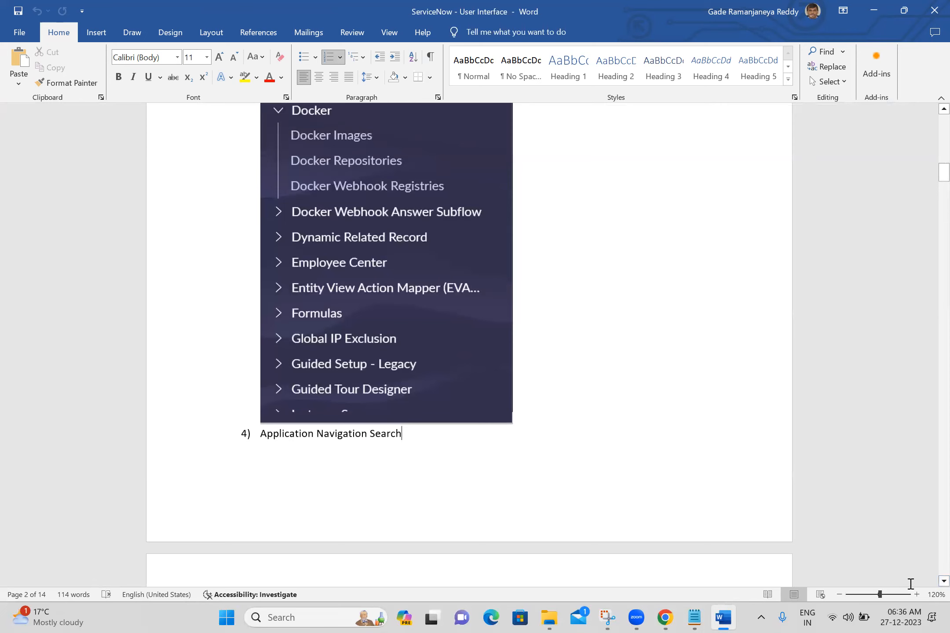
ctrl+scroll(931, 584, up, 3)
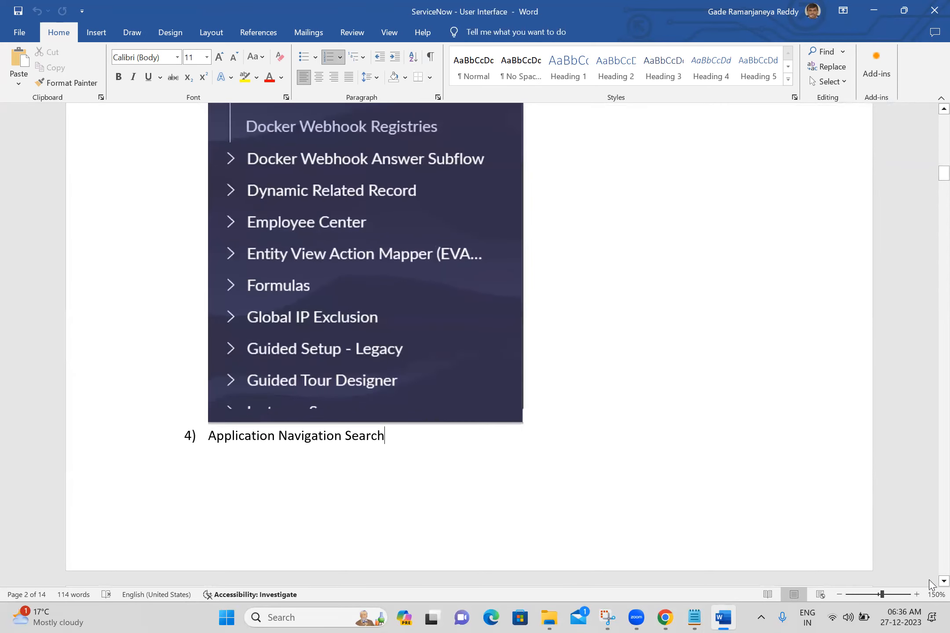
scroll(931, 584, down, 2)
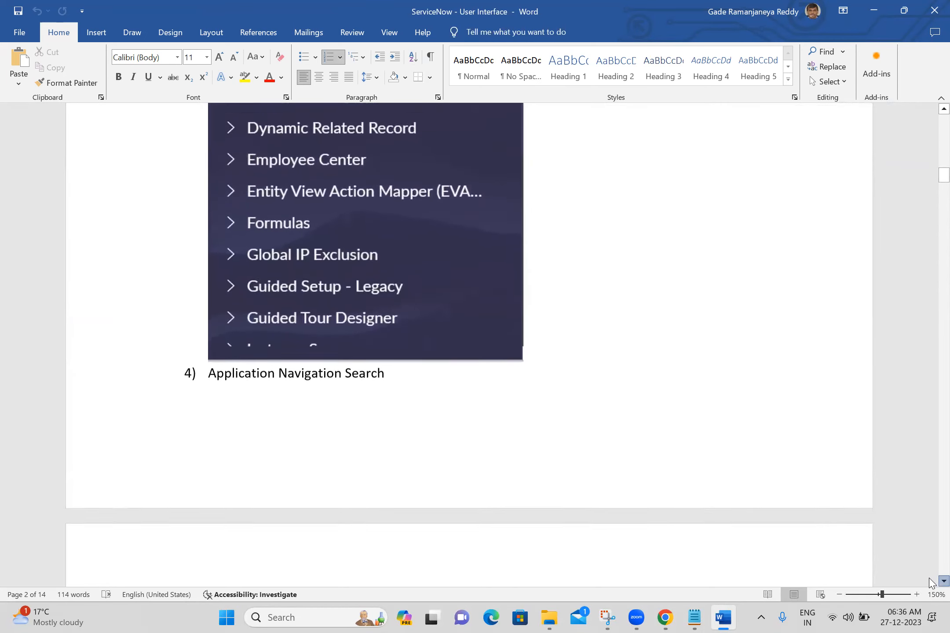
scroll(931, 583, down, 3)
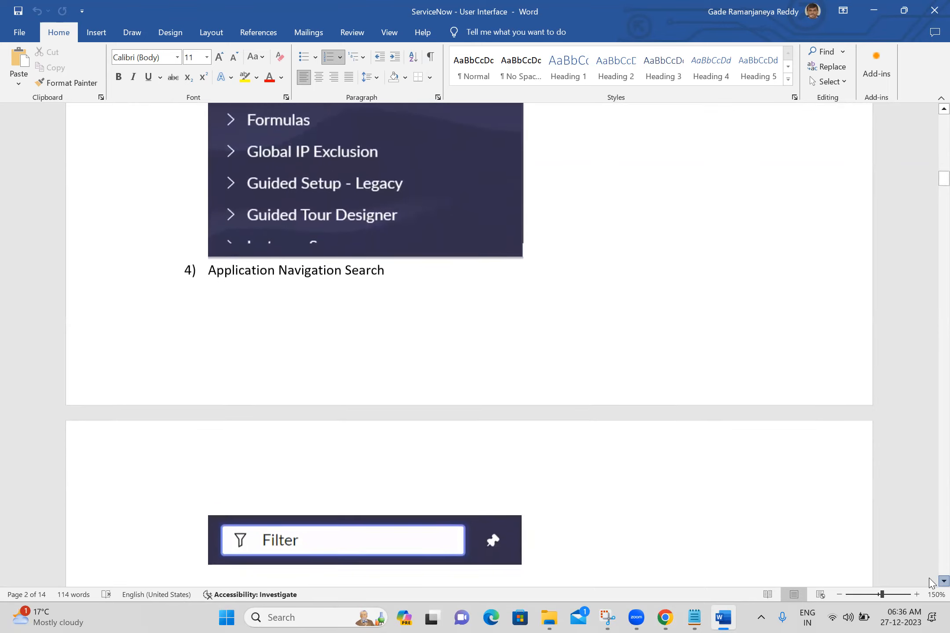
scroll(931, 584, down, 2)
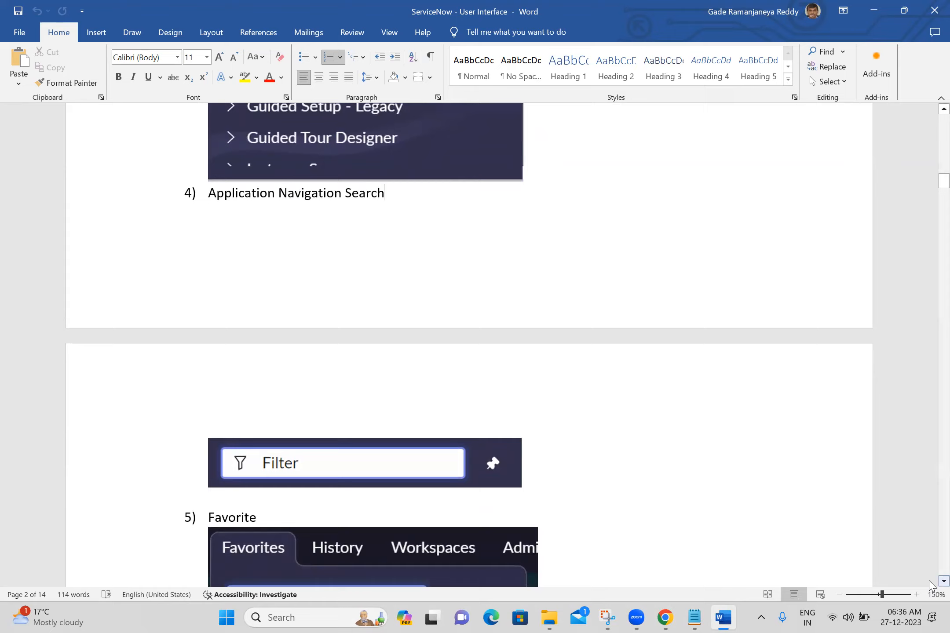
scroll(931, 584, down, 2)
scroll(930, 584, down, 3)
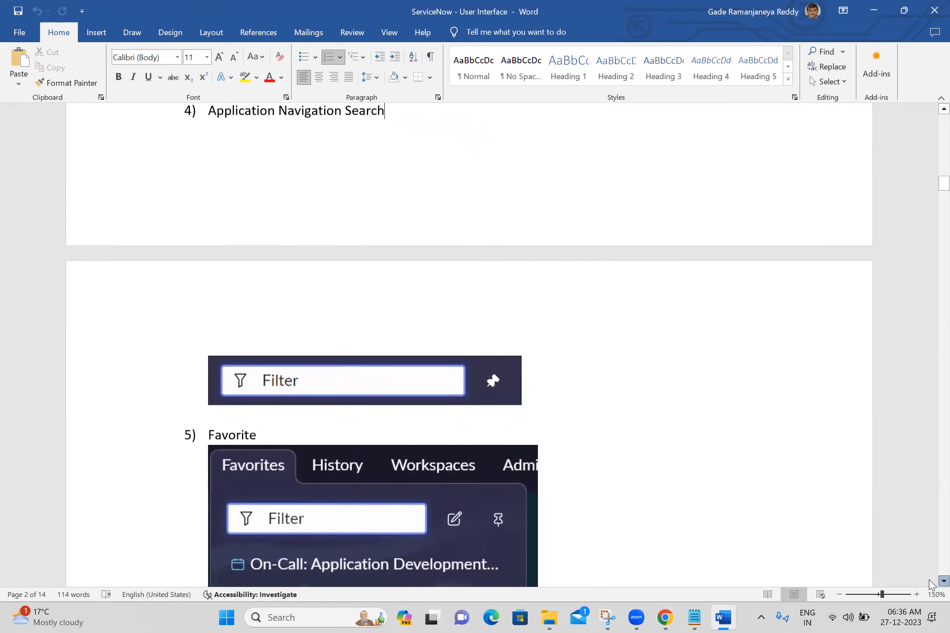
Examine the Favorite, History and Global Search sections of the notes with their screenshots
scroll(930, 584, down, 3)
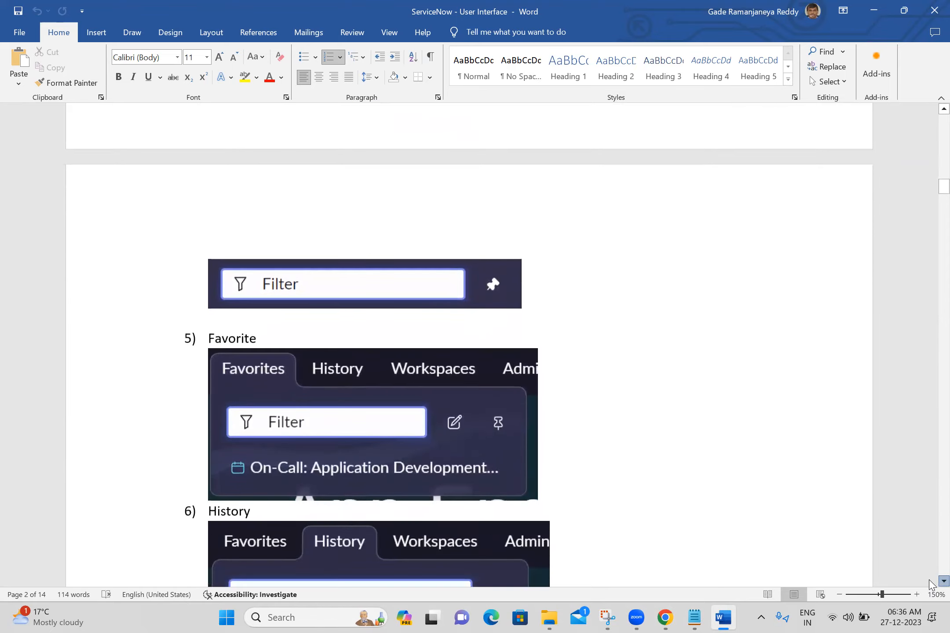
scroll(931, 584, down, 3)
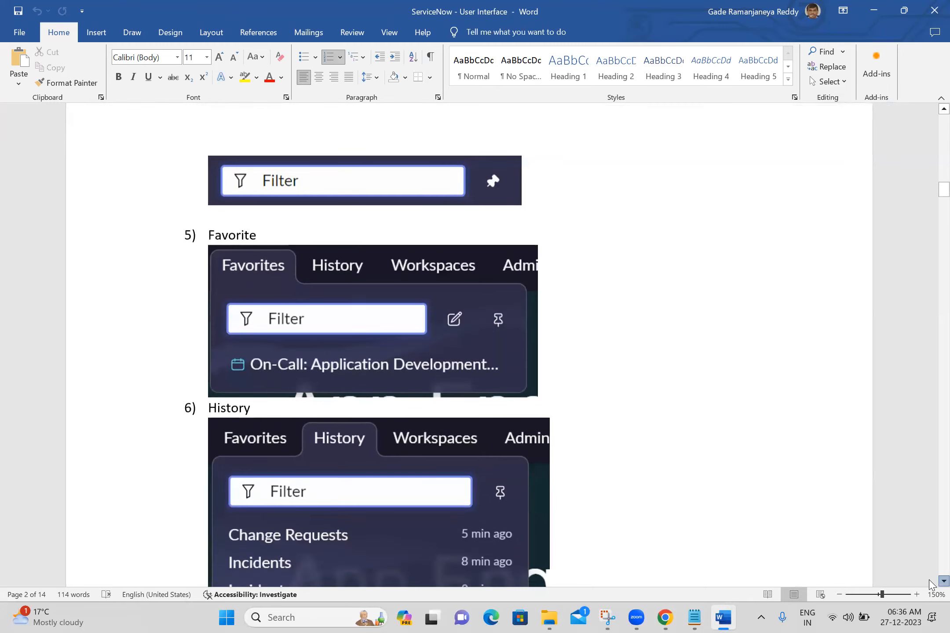
scroll(931, 584, down, 3)
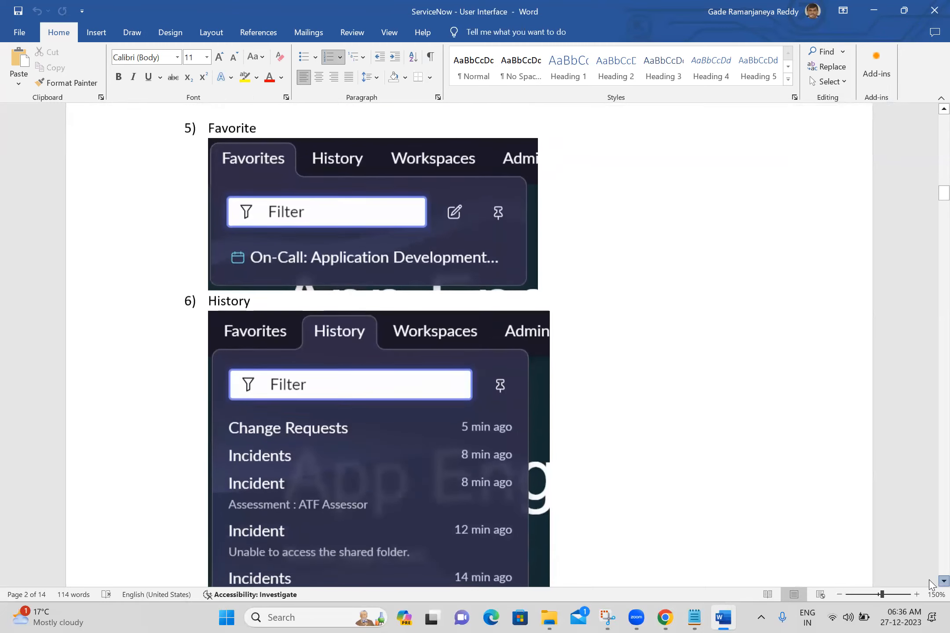
scroll(931, 584, down, 1)
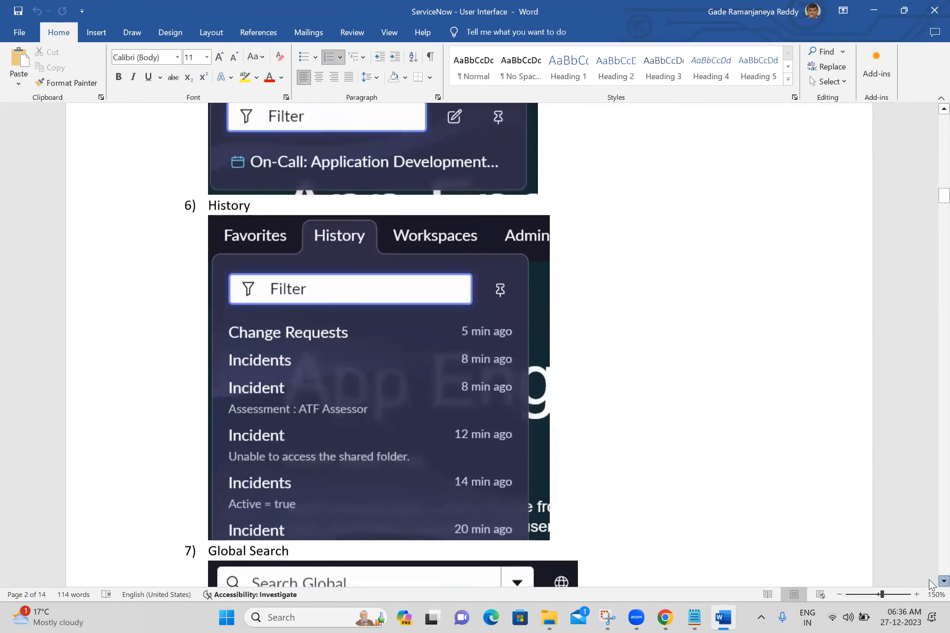
scroll(931, 584, down, 9)
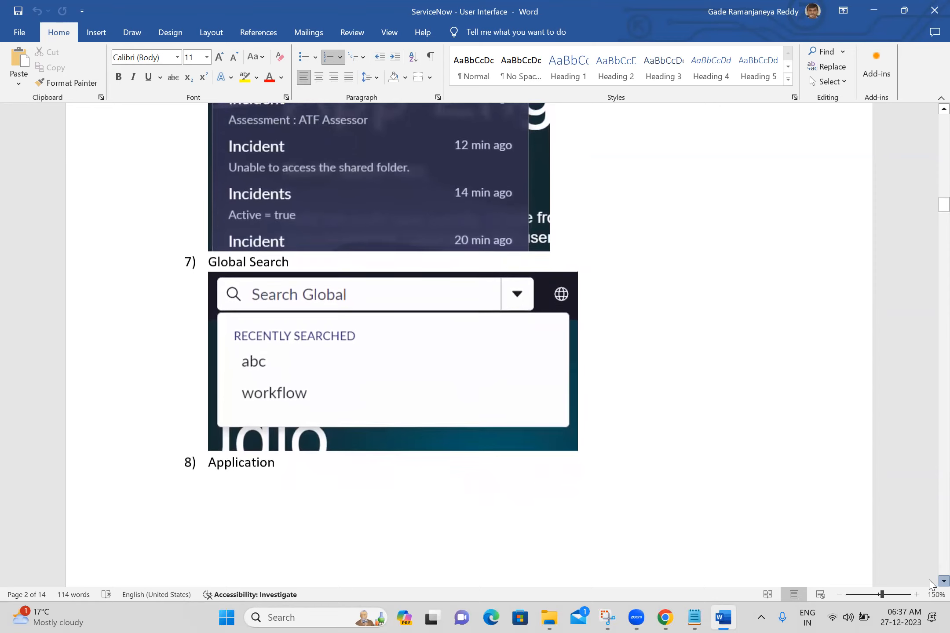
scroll(931, 584, down, 2)
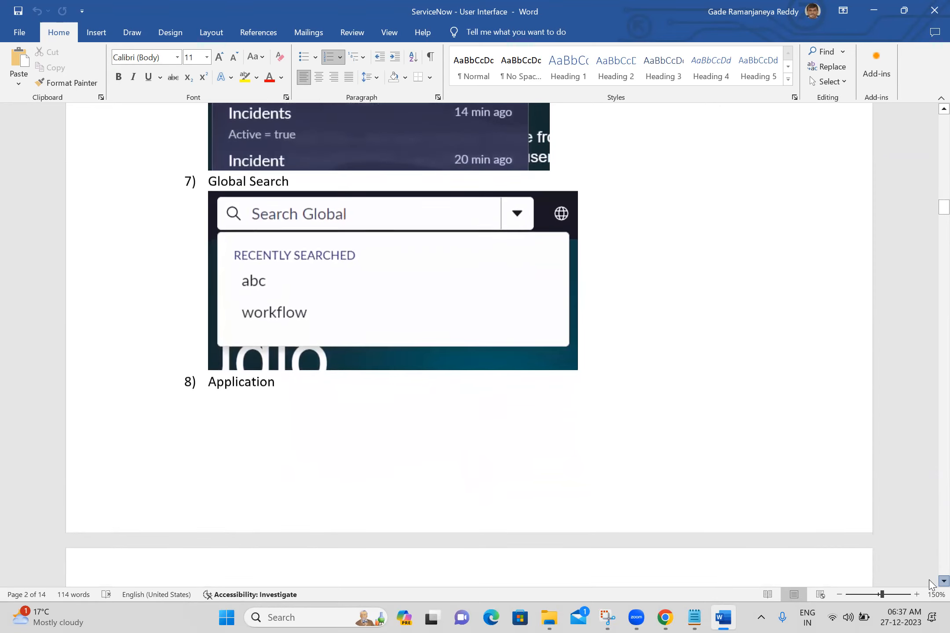
Read through the Application section and its screenshot of the application list down to the Modules heading
scroll(931, 584, down, 3)
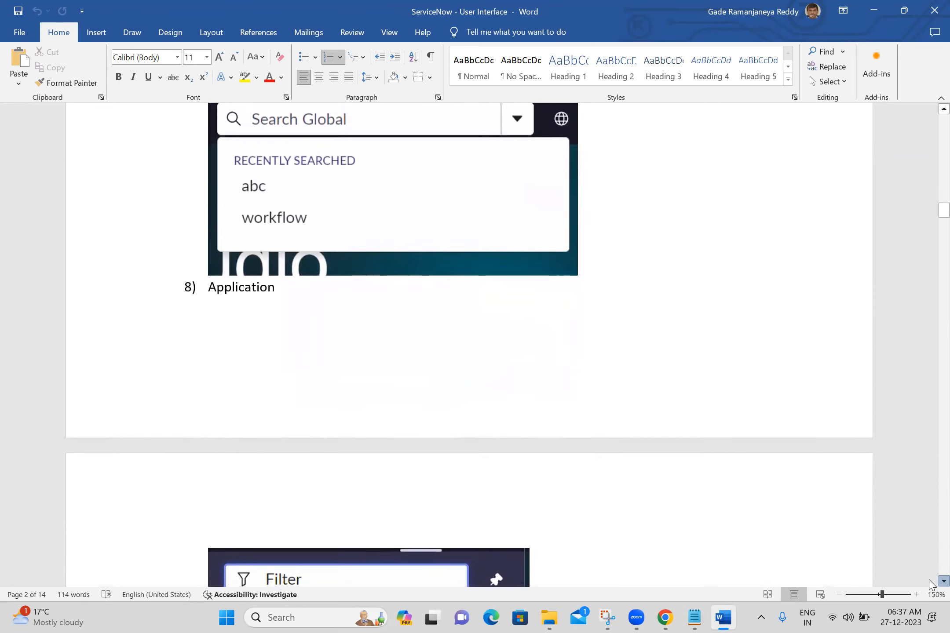
scroll(931, 584, down, 3)
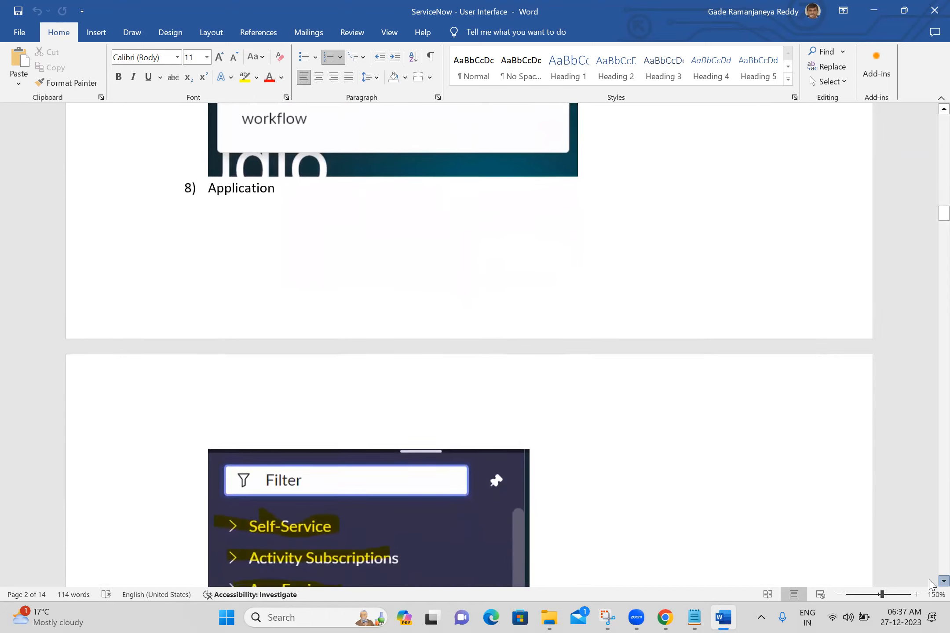
scroll(931, 584, down, 3)
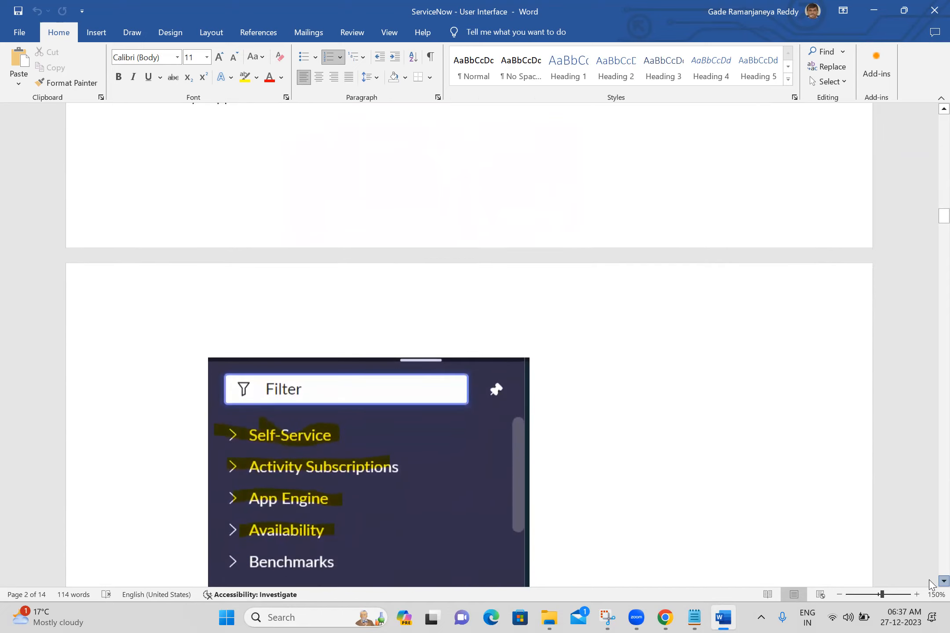
scroll(930, 584, down, 3)
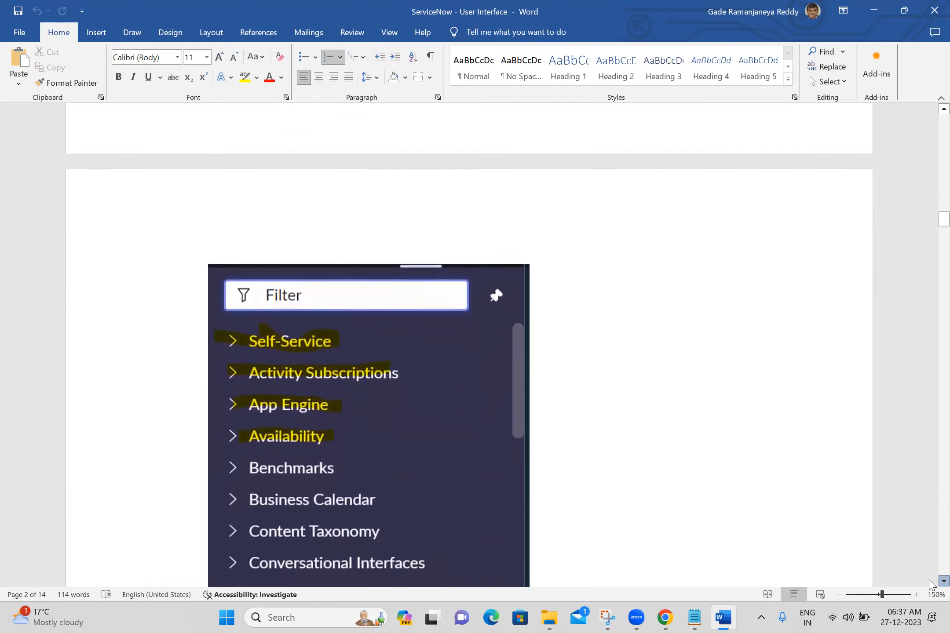
scroll(931, 583, down, 3)
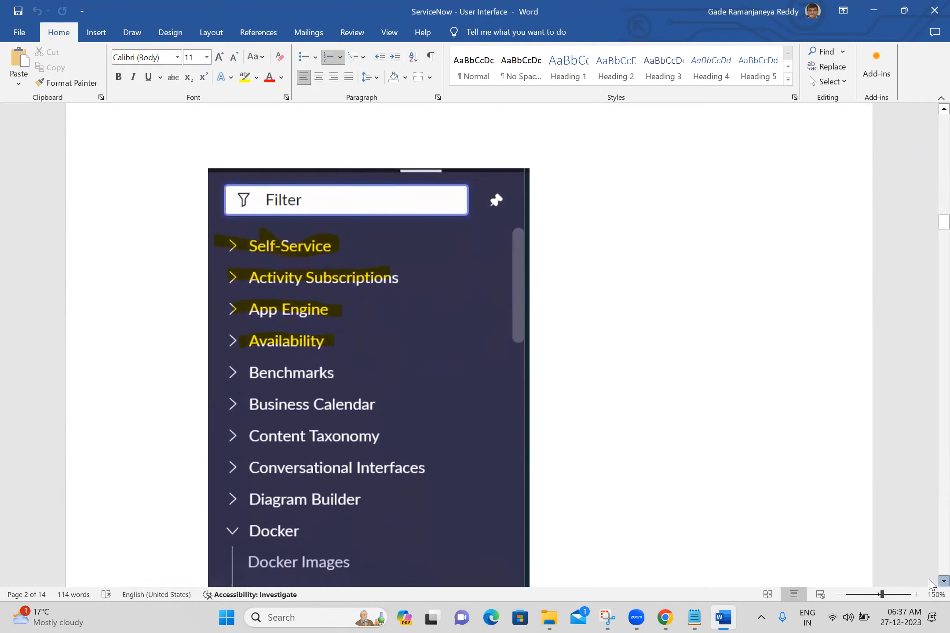
scroll(931, 584, down, 3)
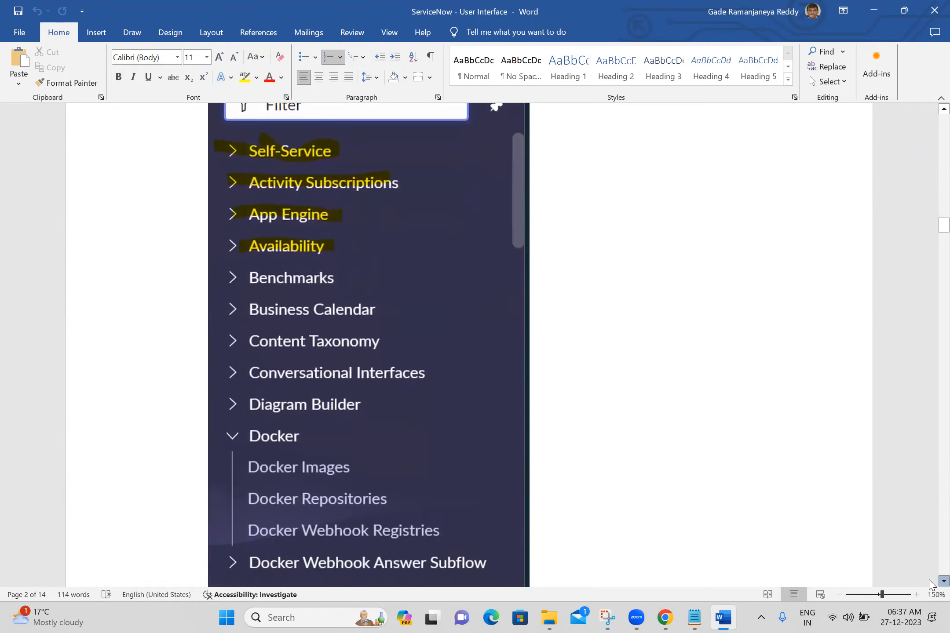
scroll(931, 583, down, 3)
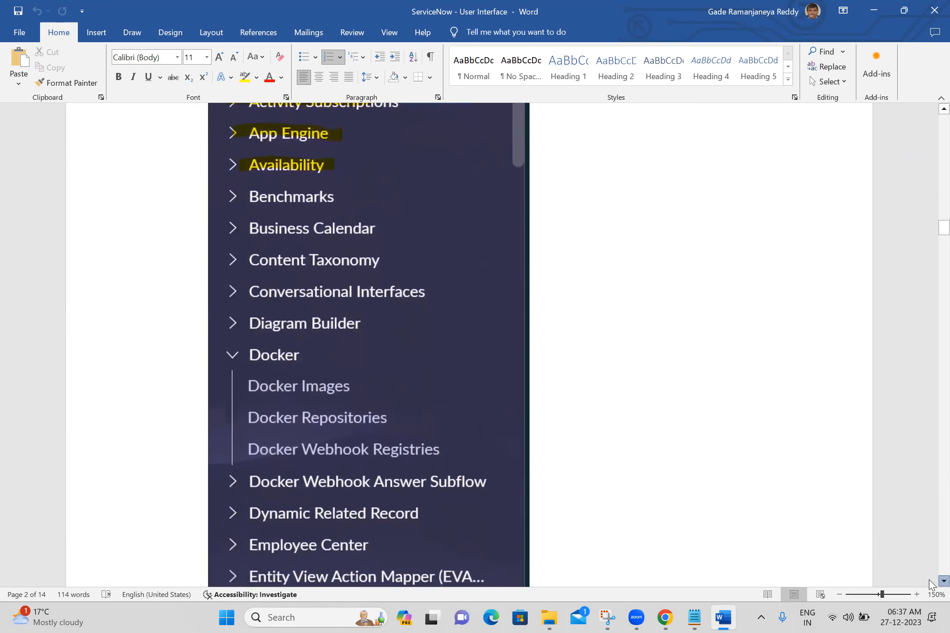
scroll(931, 584, down, 3)
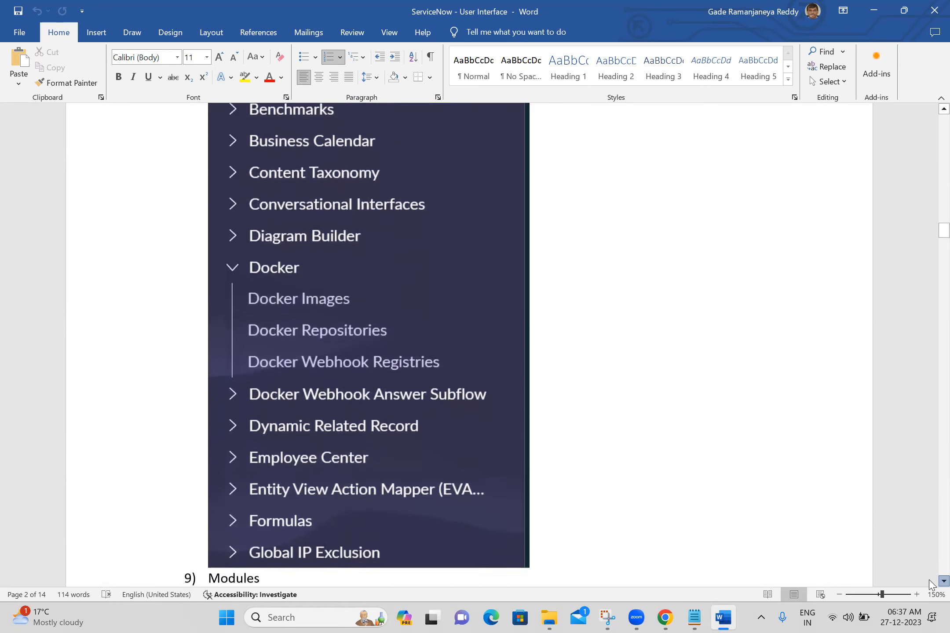
scroll(931, 584, down, 1)
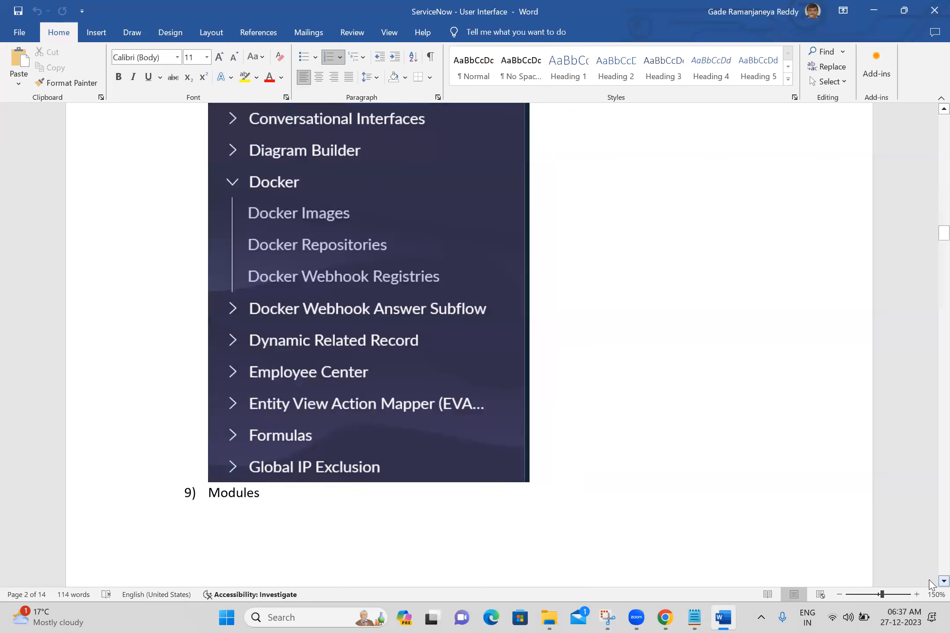
Review the highlighted incident entries under Modules and the Instance Logo and Instance Name sections
scroll(931, 561, down, 15)
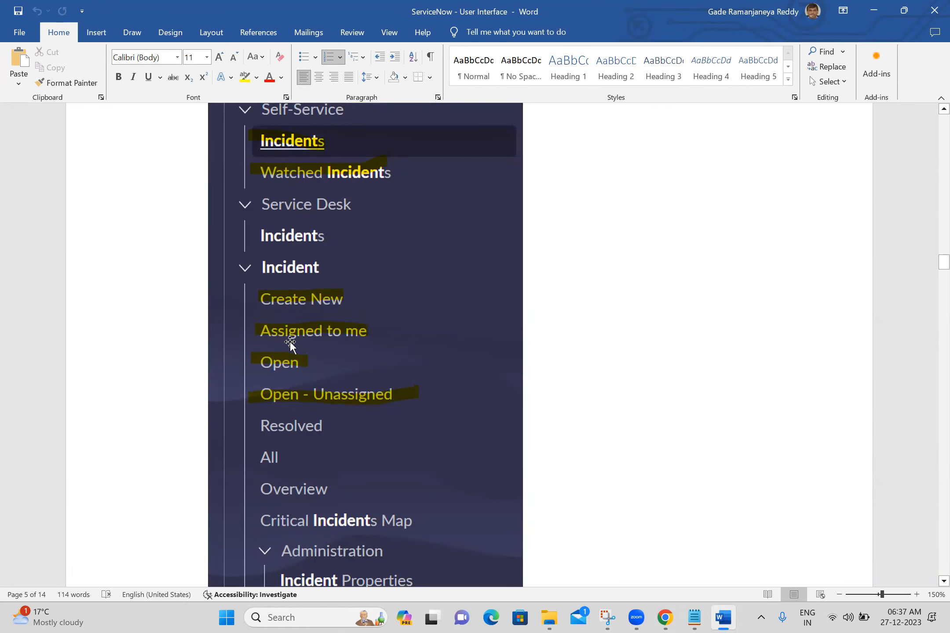
scroll(931, 562, down, 10)
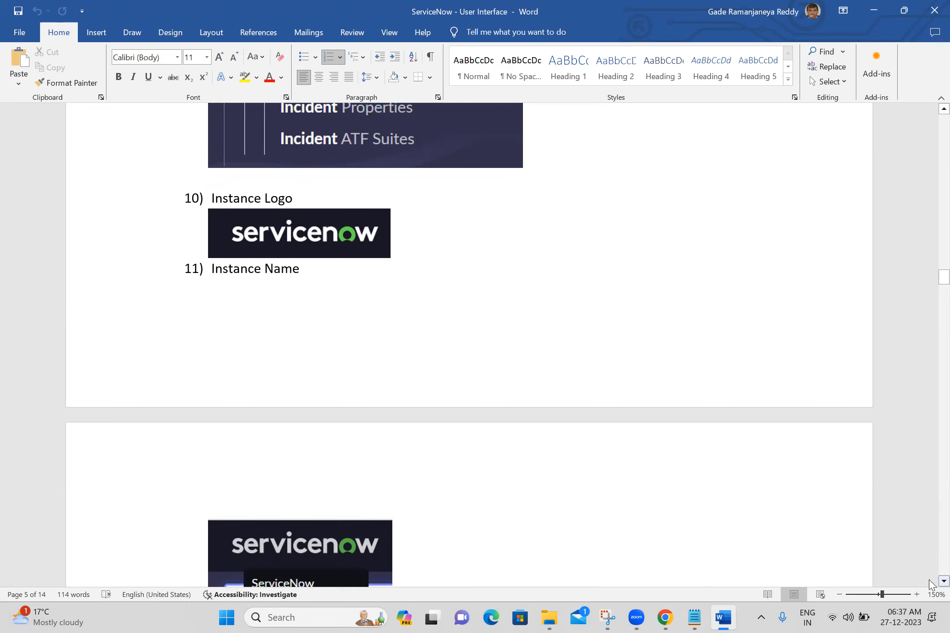
scroll(929, 582, down, 1)
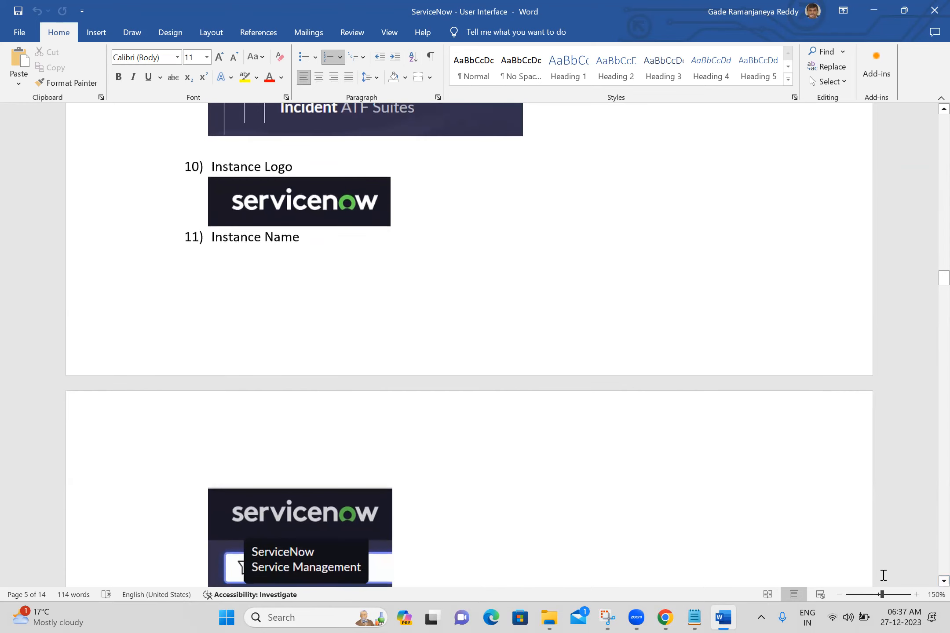
Switch to Chrome and show the instance name from the ServiceNow logo on the Incidents page
click(665, 618)
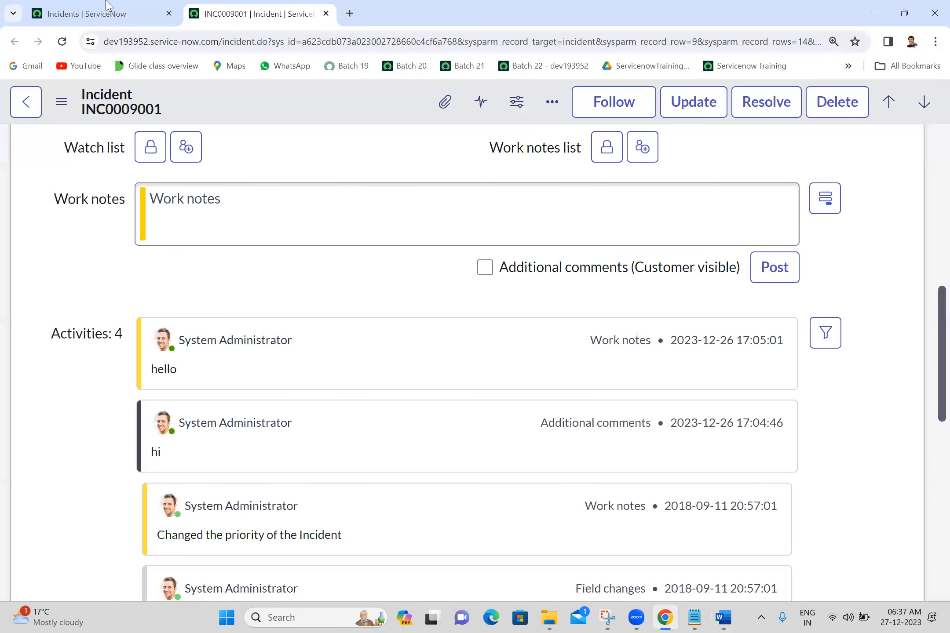
click(52, 12)
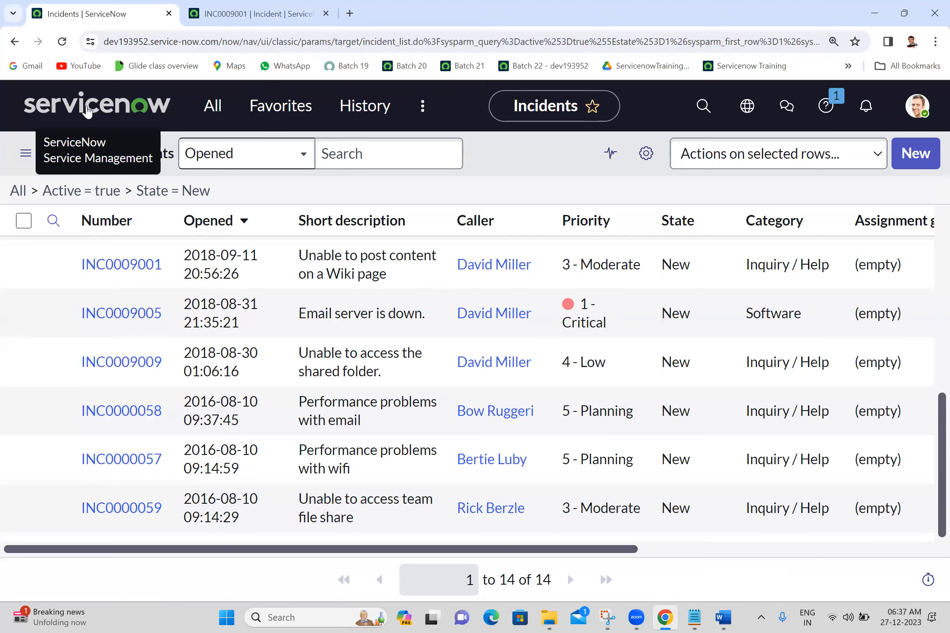
Return to the Word notes and examine the Instance Name screenshot and the User Profile section
click(723, 617)
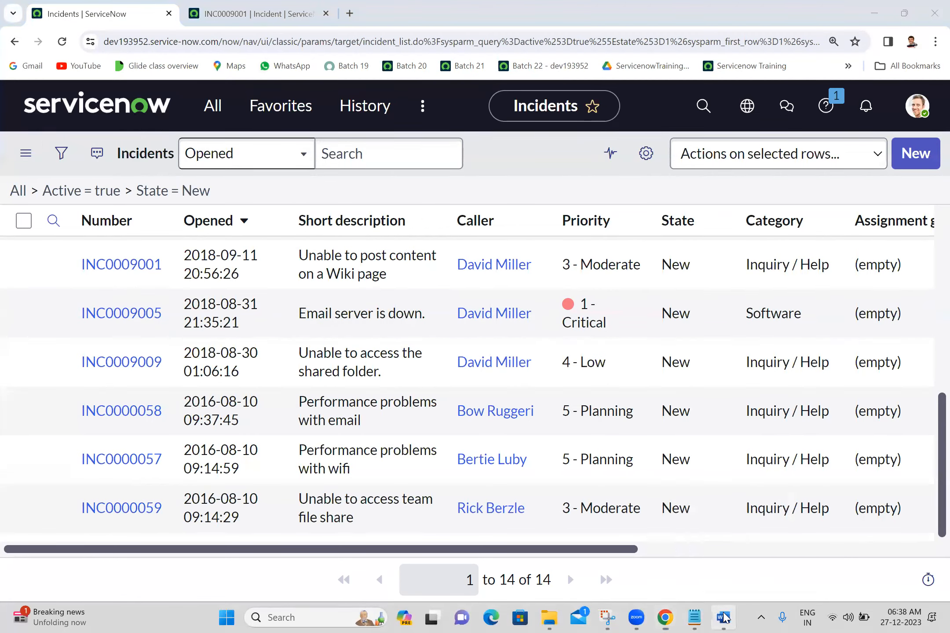
click(724, 617)
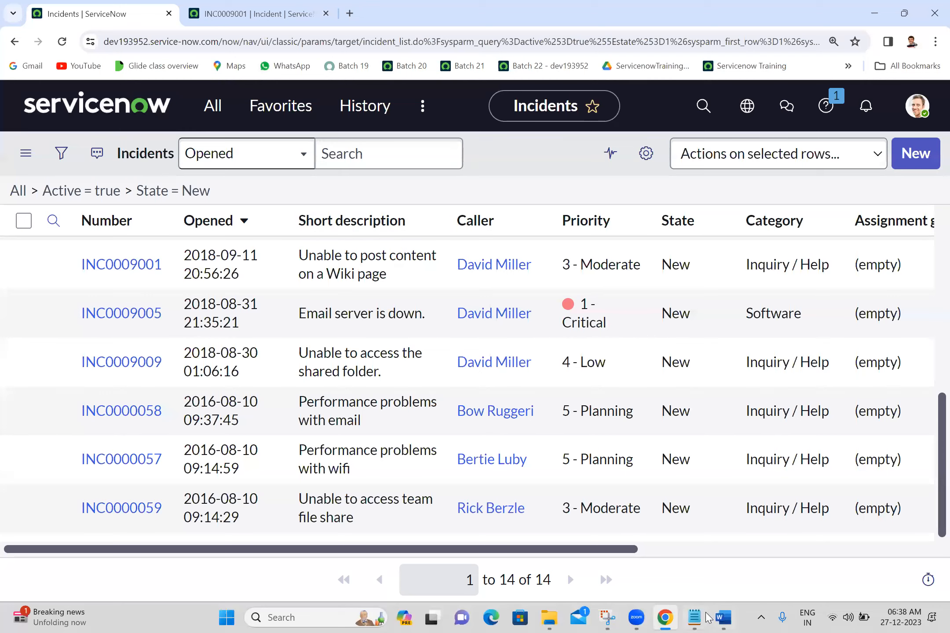
click(724, 617)
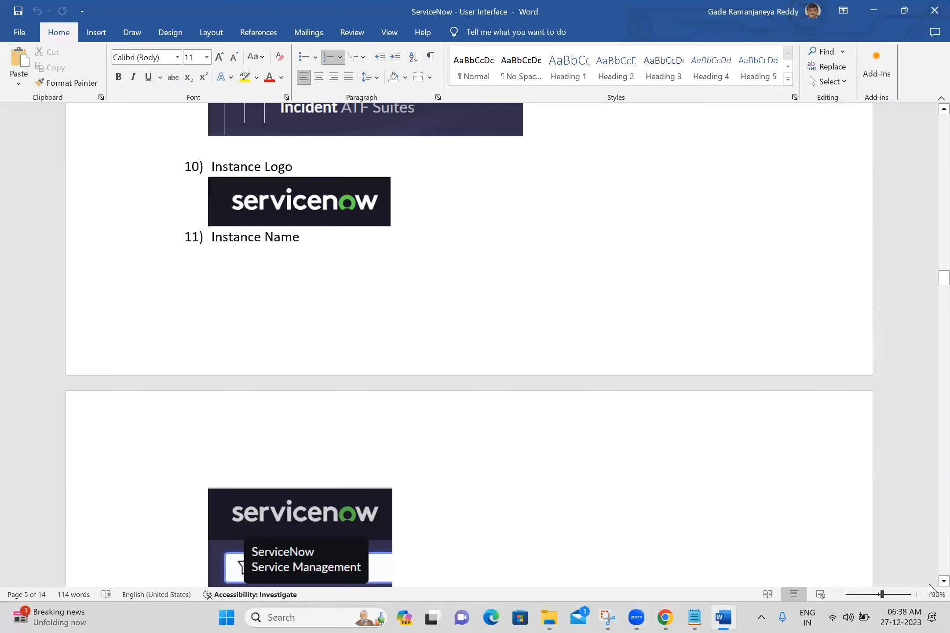
scroll(930, 584, down, 4)
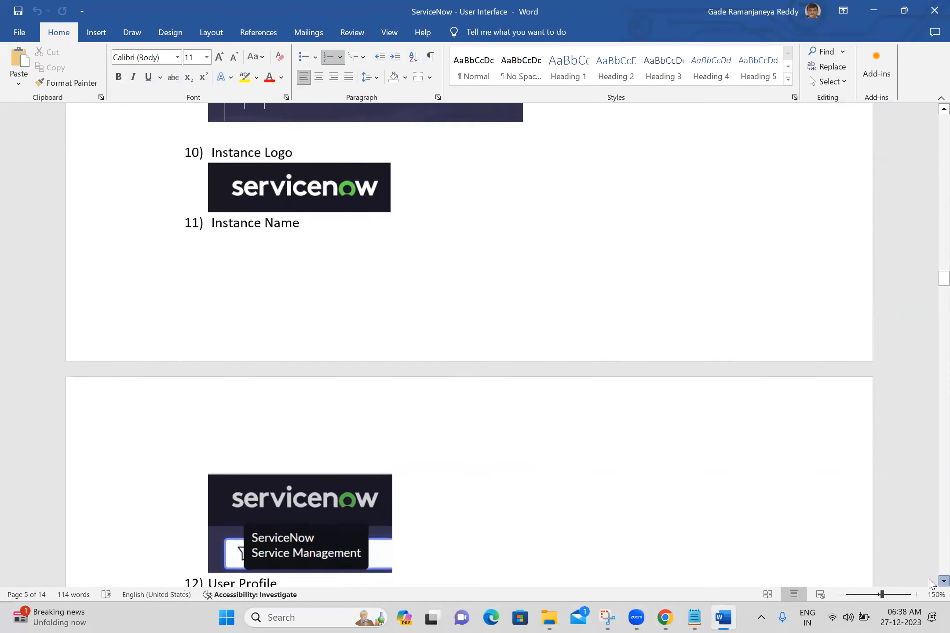
scroll(931, 584, down, 5)
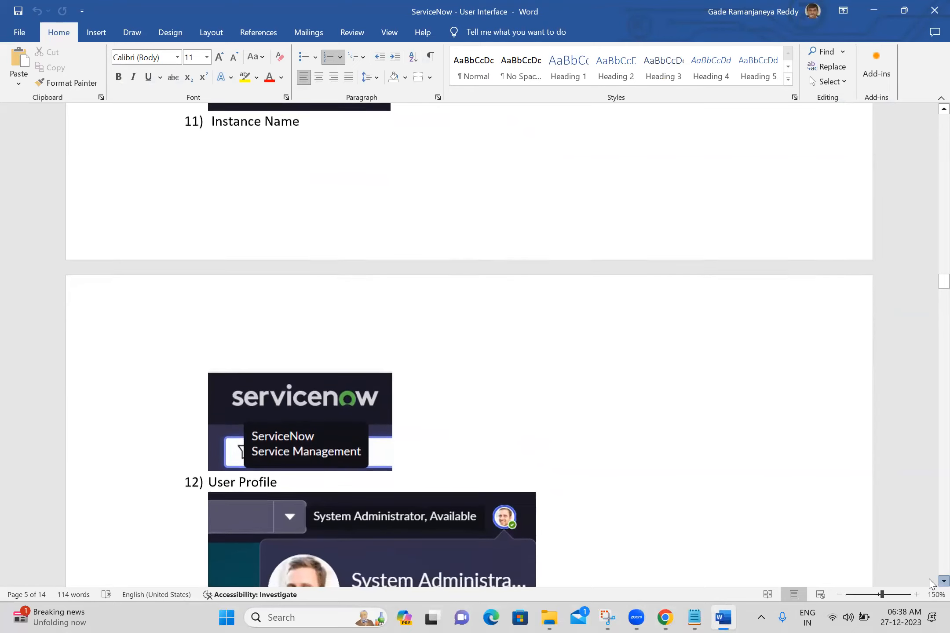
scroll(931, 584, down, 5)
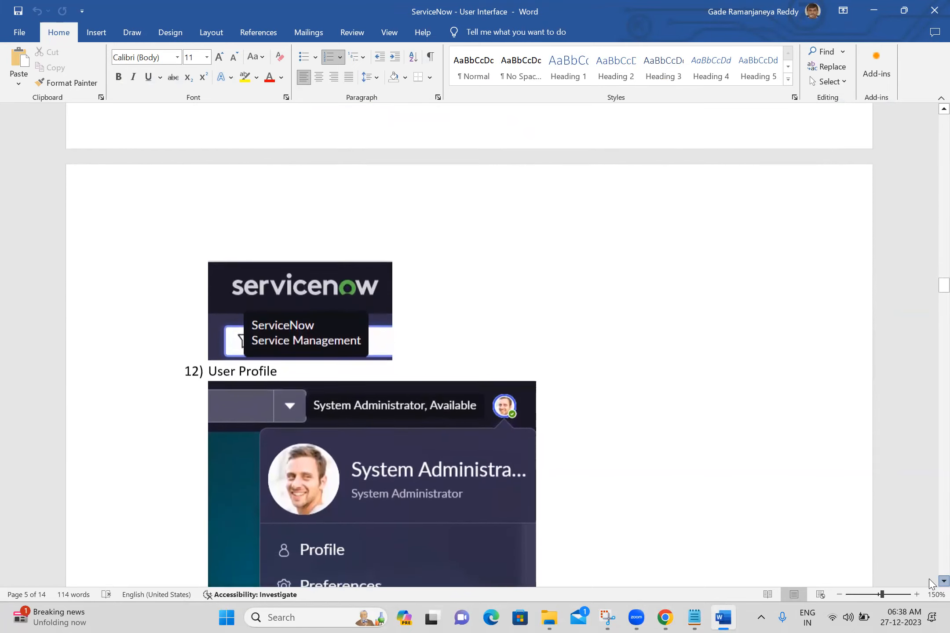
scroll(931, 583, down, 12)
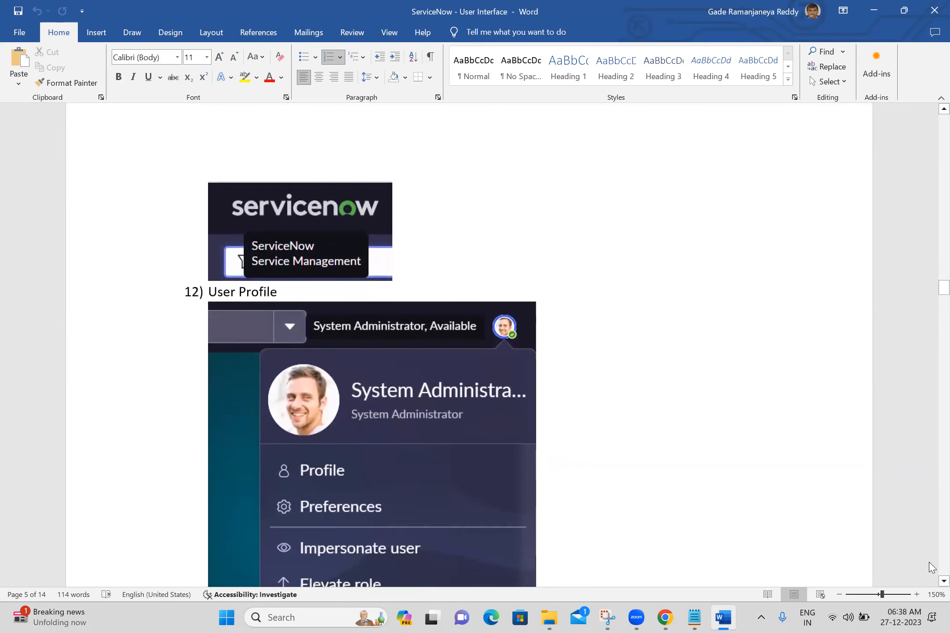
Review the Impersonate user screenshot in the notes, and switch to Chrome to impersonate the same example user in ServiceNow
scroll(931, 558, down, 10)
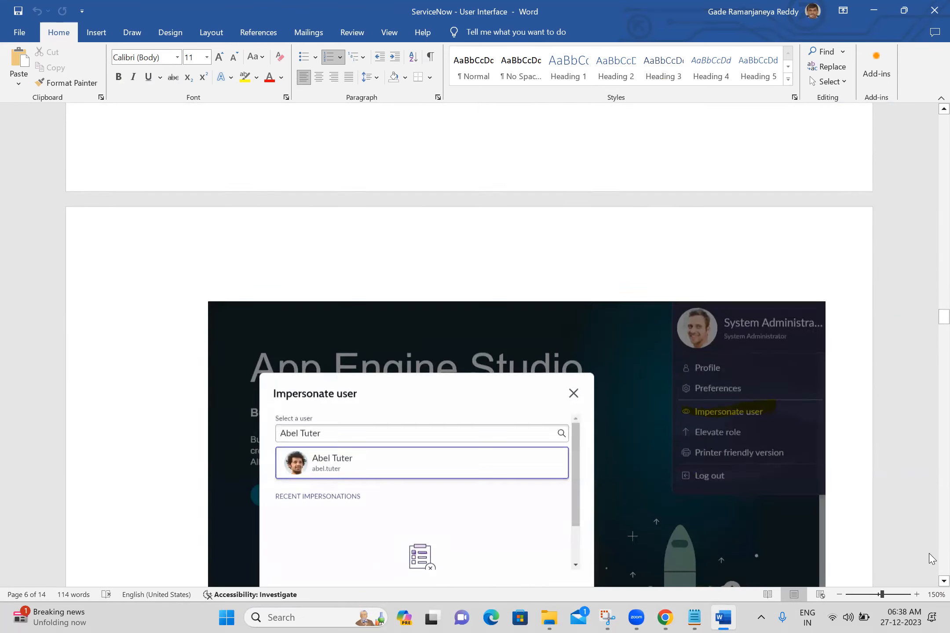
click(665, 617)
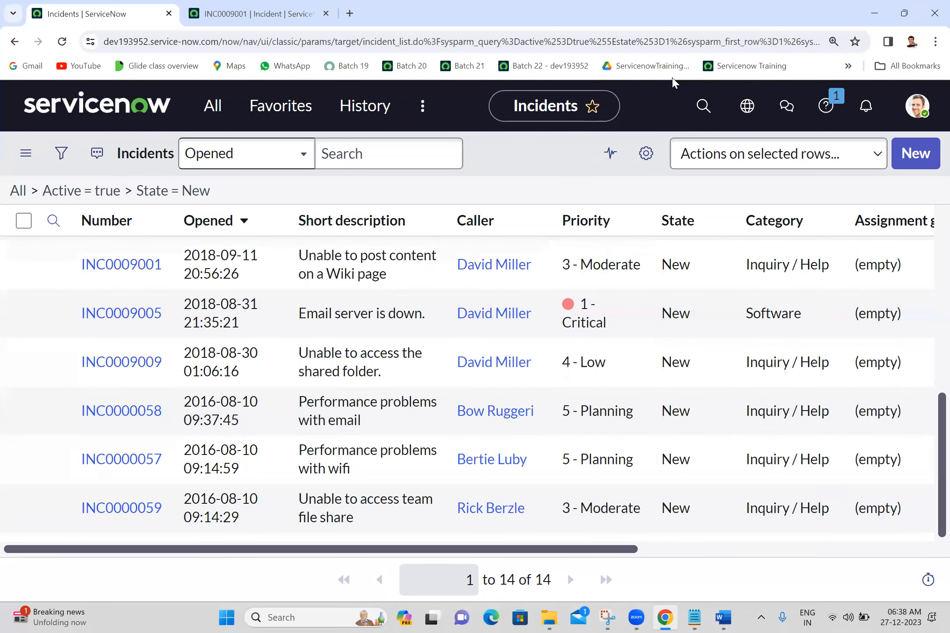
click(917, 105)
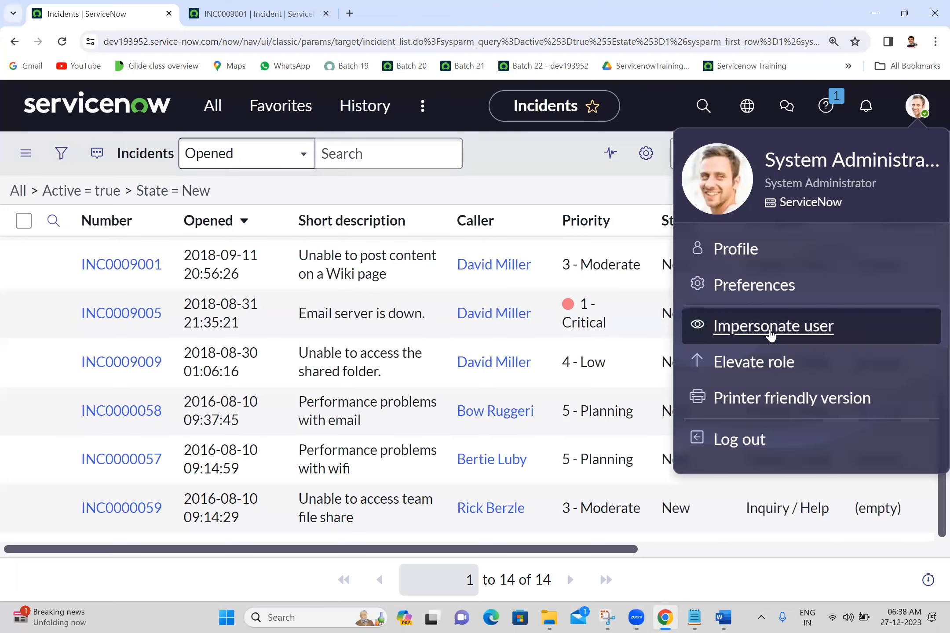
click(771, 334)
click(423, 247)
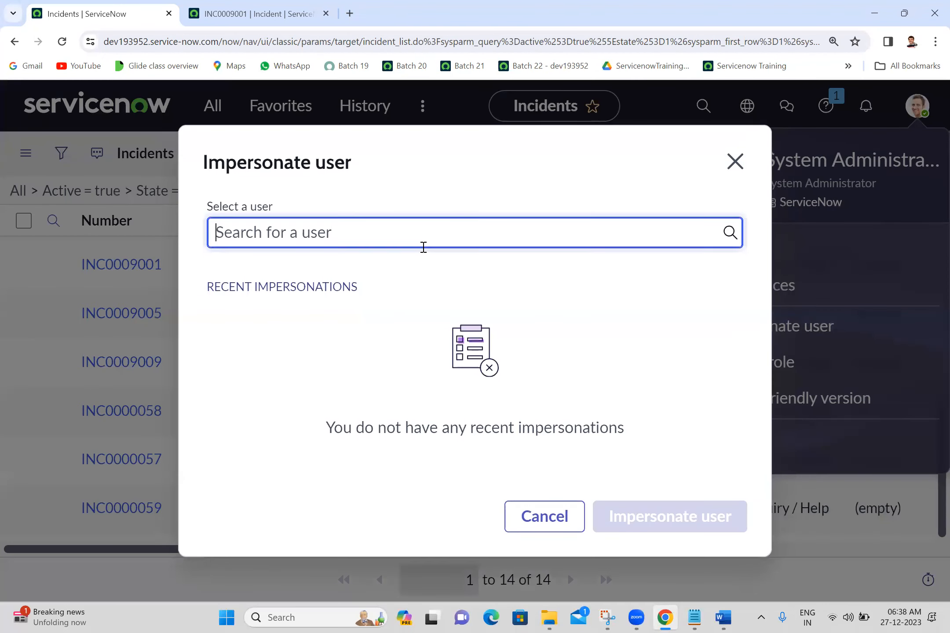
text(abel)
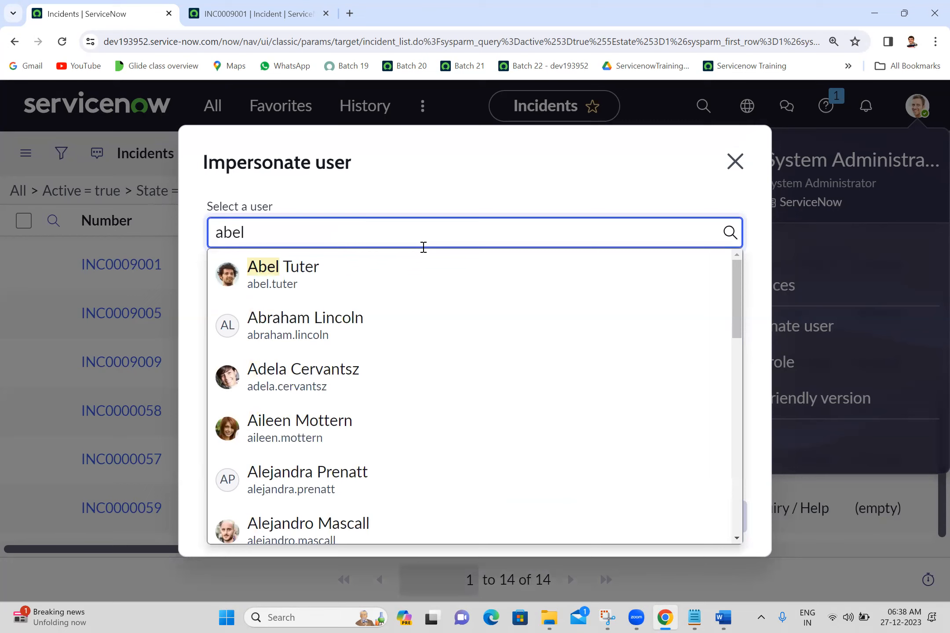
click(322, 276)
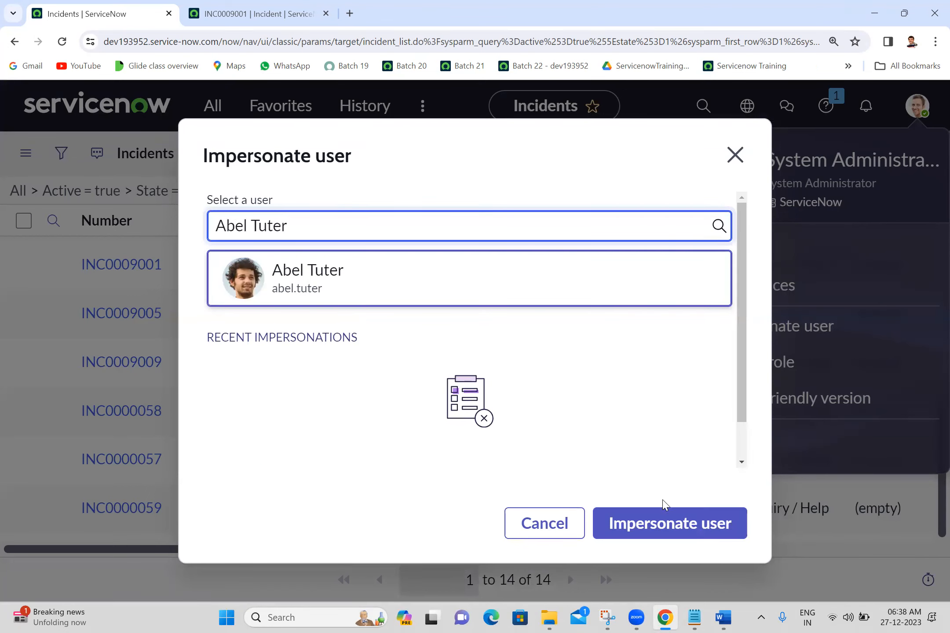
click(644, 524)
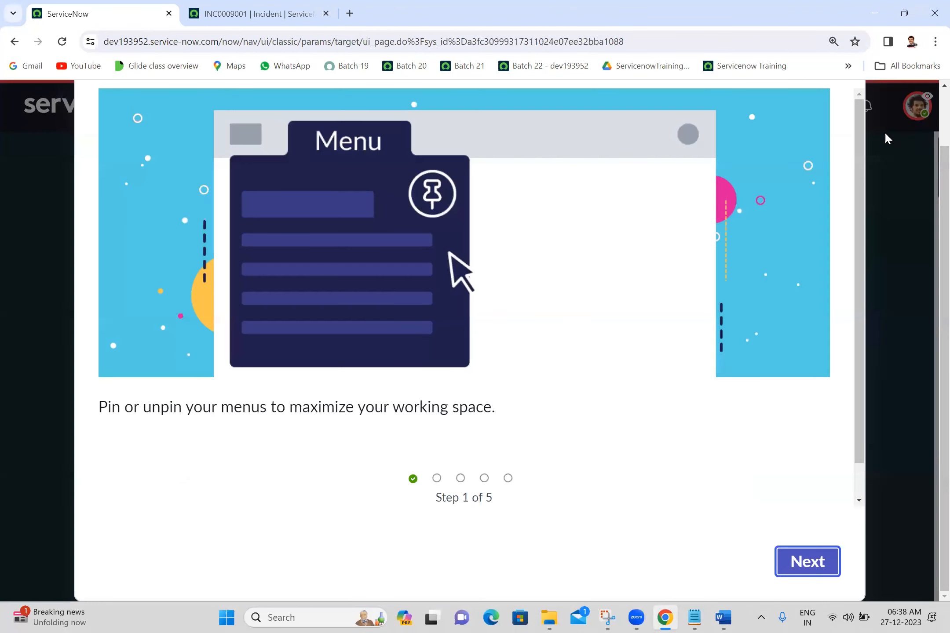
Advance through all five steps of the introductory tour and finish it
click(812, 572)
click(811, 572)
click(811, 572)
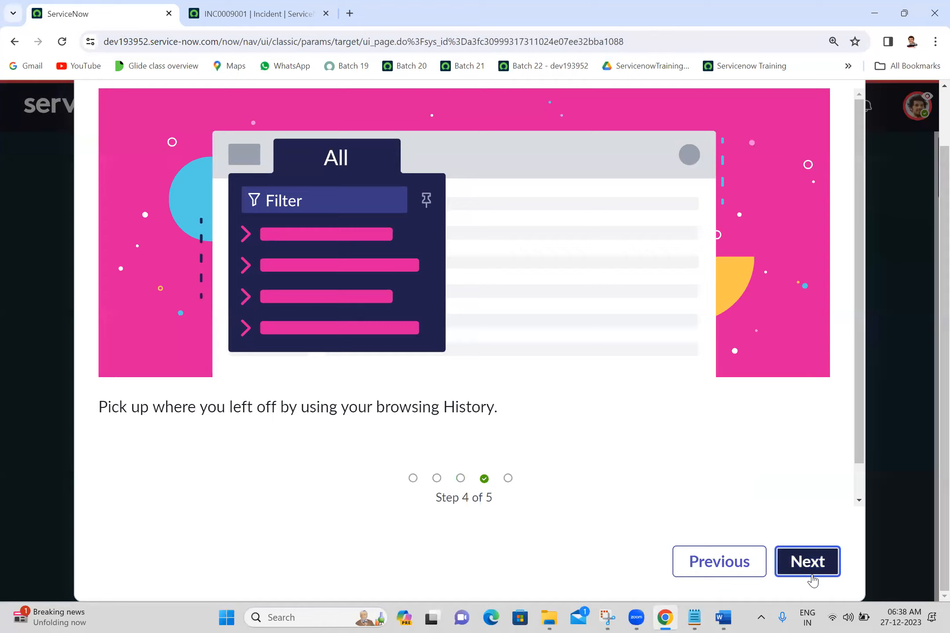
click(811, 571)
click(811, 572)
End the impersonation and reopen the System Administrator's user profile options
click(923, 124)
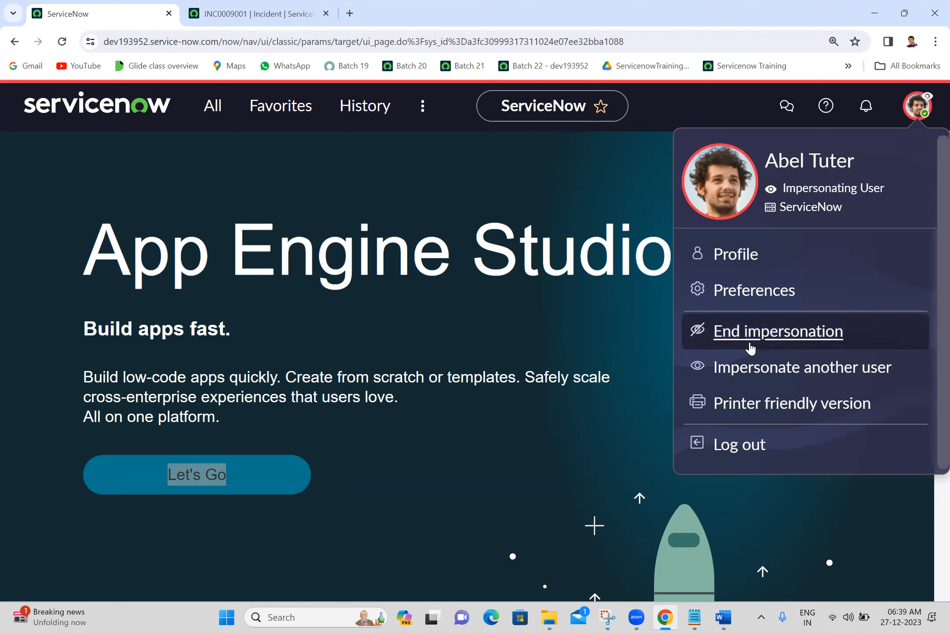
click(754, 339)
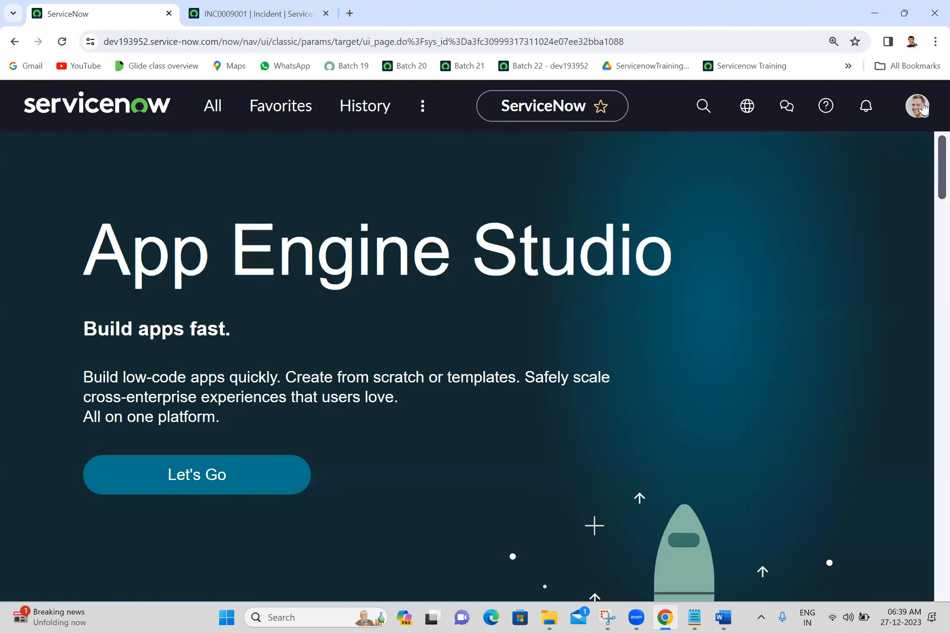
click(922, 107)
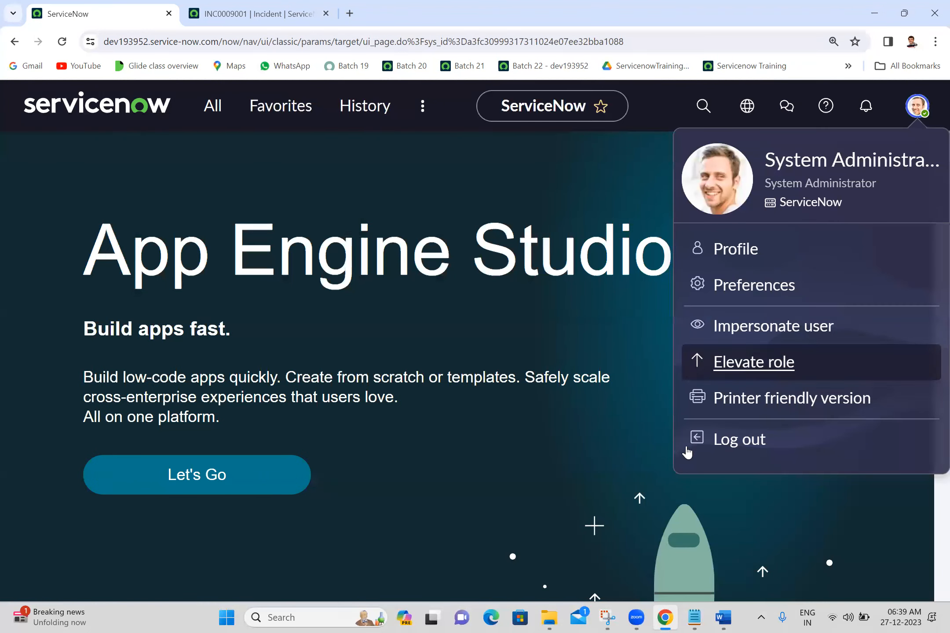
Check the Settings / Preferences section in the Word notes, and view the matching Preferences dialog in Chrome, closing it when finished
click(719, 618)
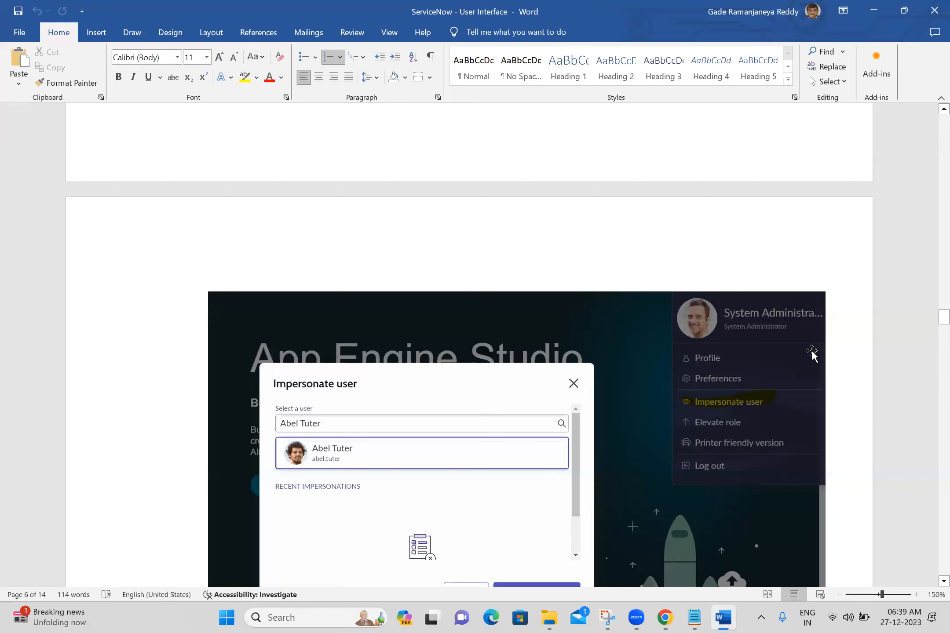
scroll(928, 555, down, 8)
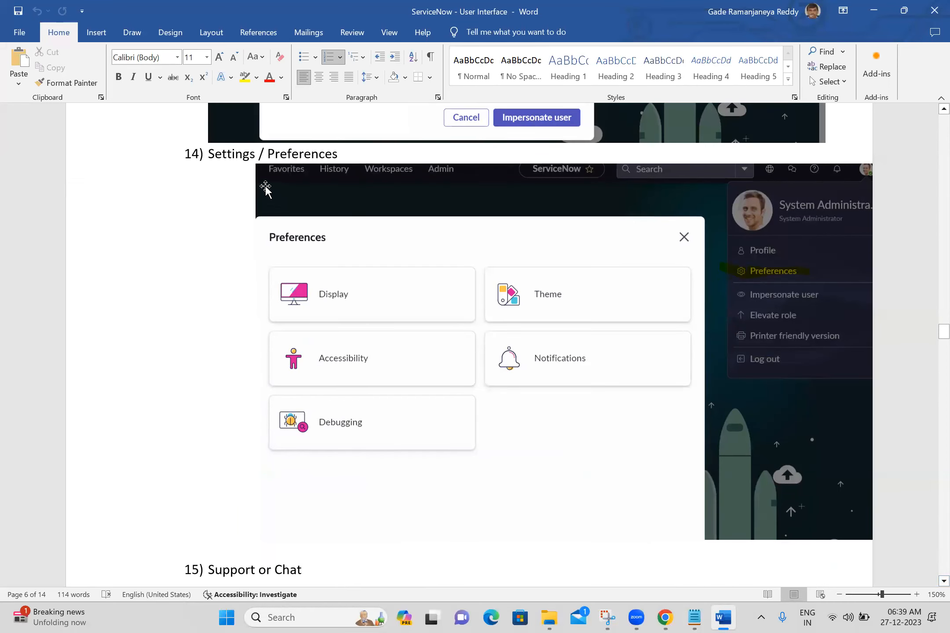
click(665, 617)
click(917, 106)
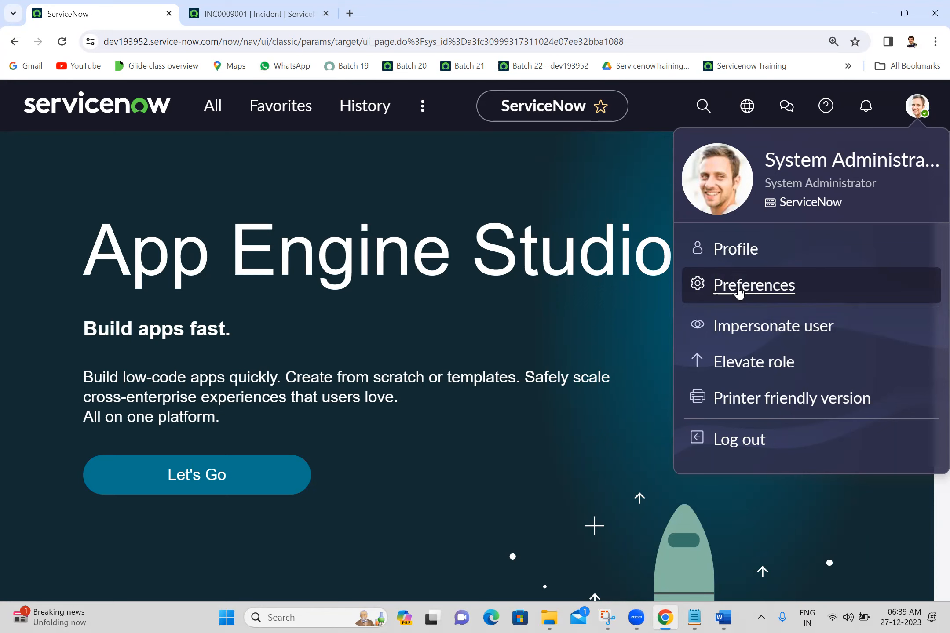
click(739, 292)
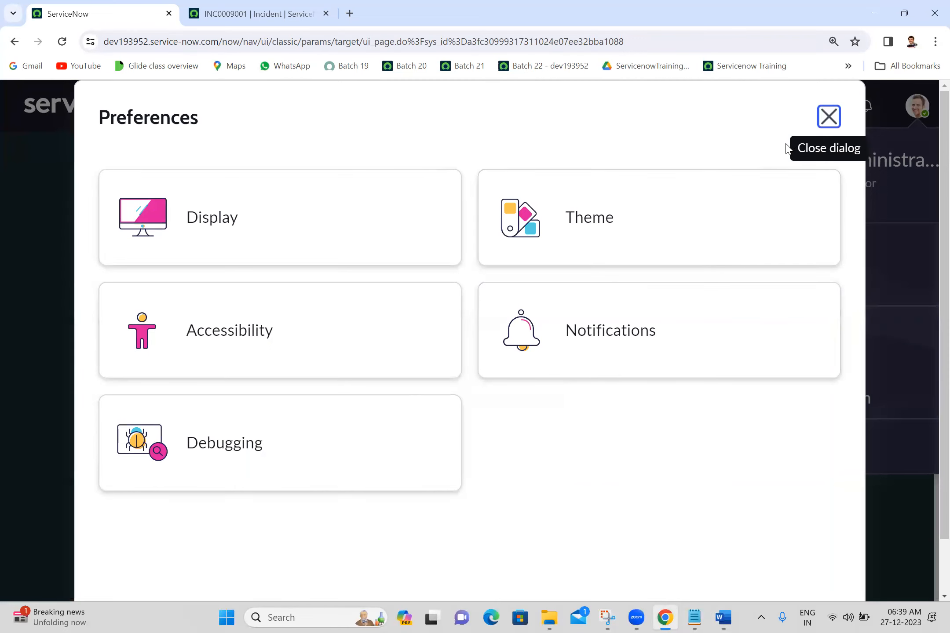
click(830, 117)
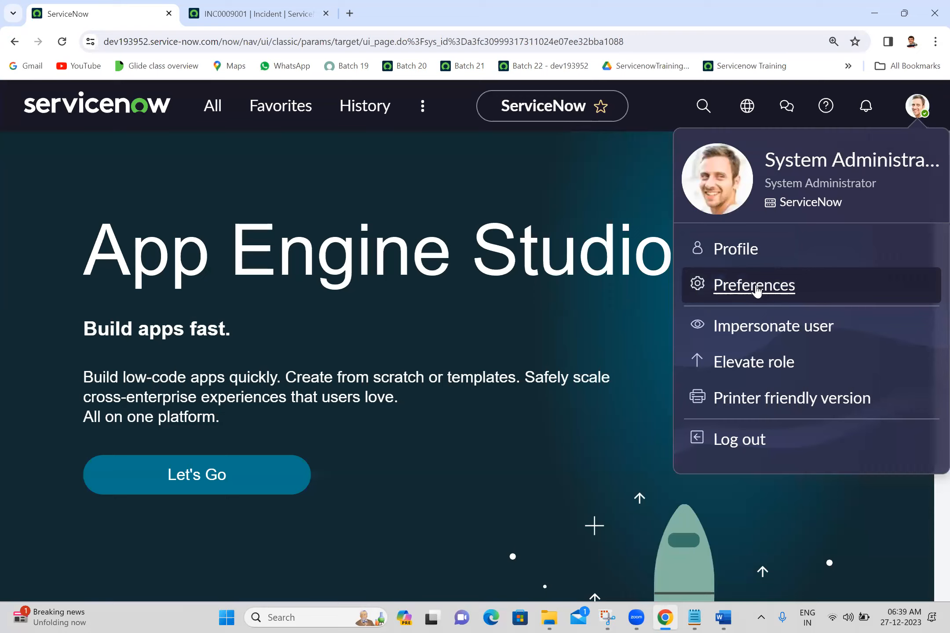
click(756, 293)
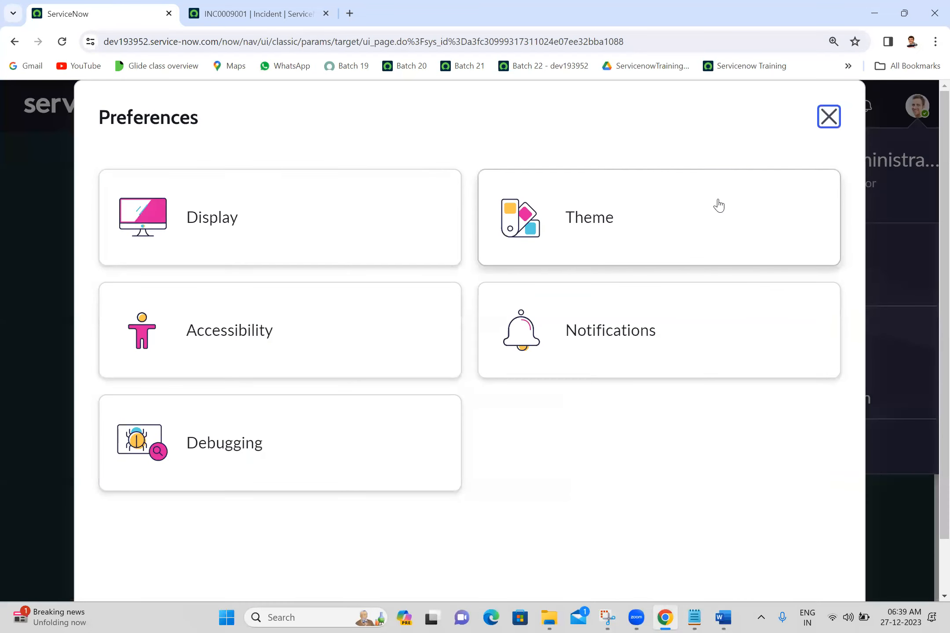
click(828, 116)
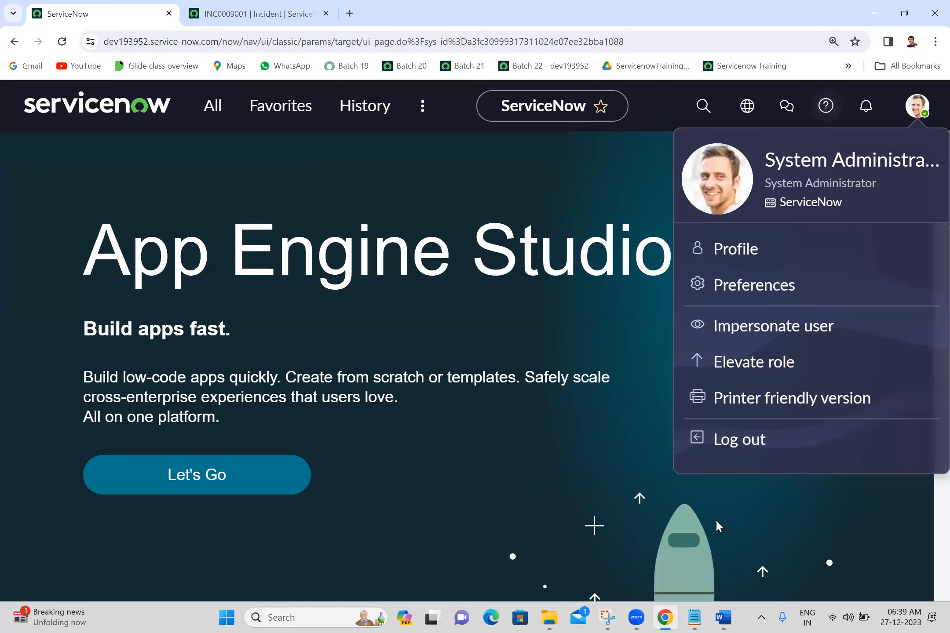
Return to the Word notes and review the sections from Support or Chat through Help Icon, LIST and Form to Field/Column
click(724, 617)
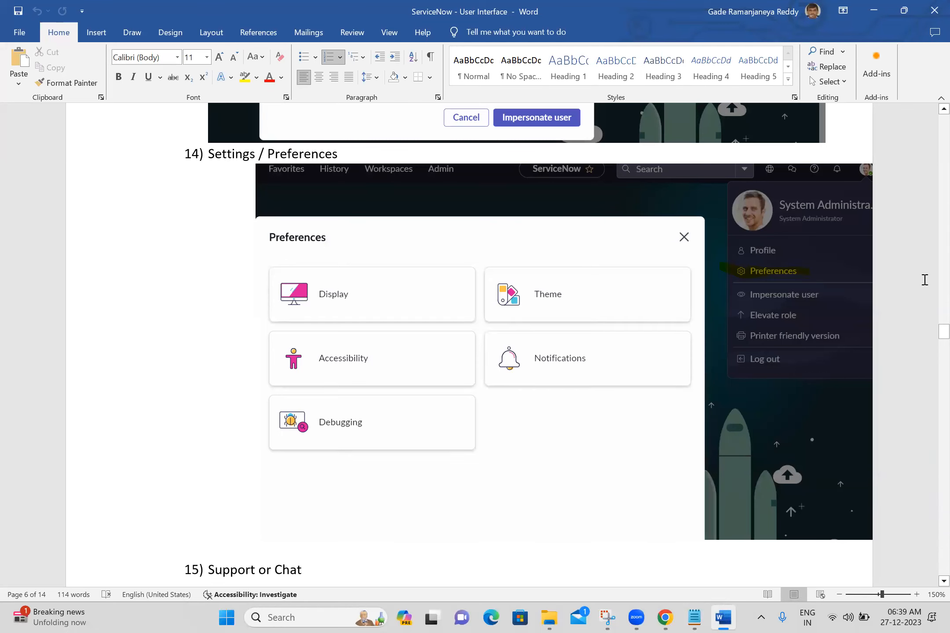
scroll(931, 379, down, 8)
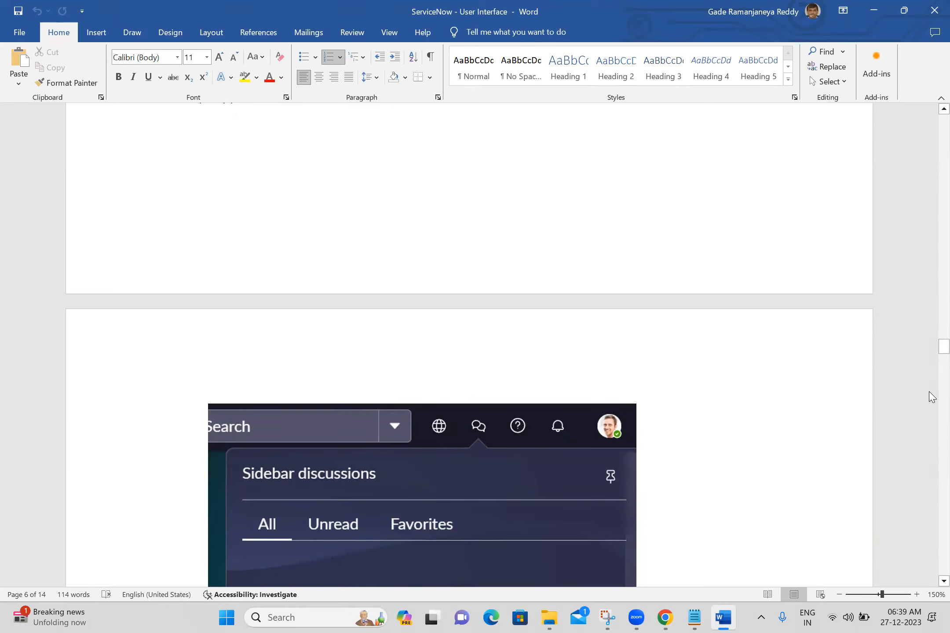
scroll(931, 396, down, 8)
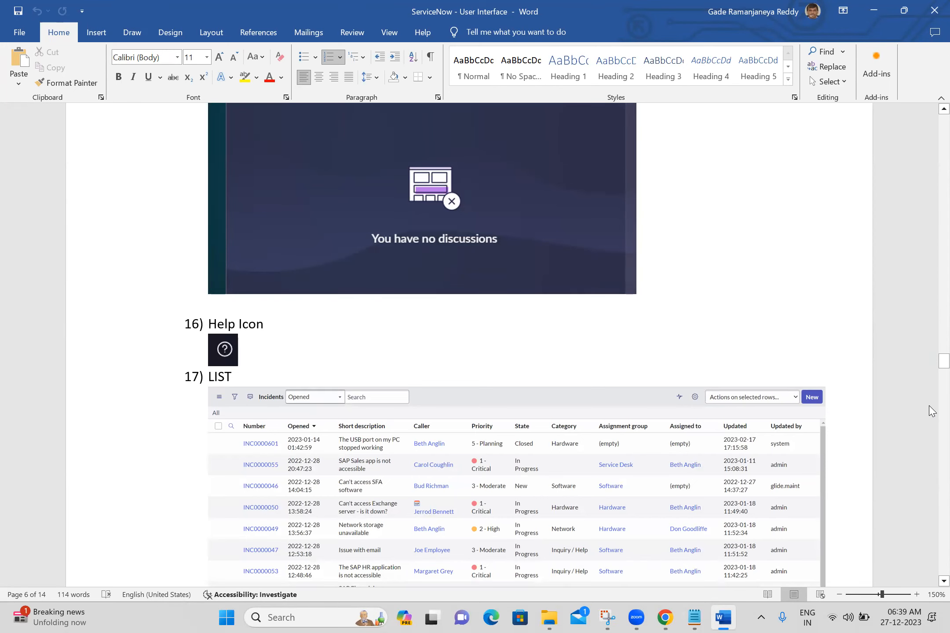
scroll(932, 408, down, 10)
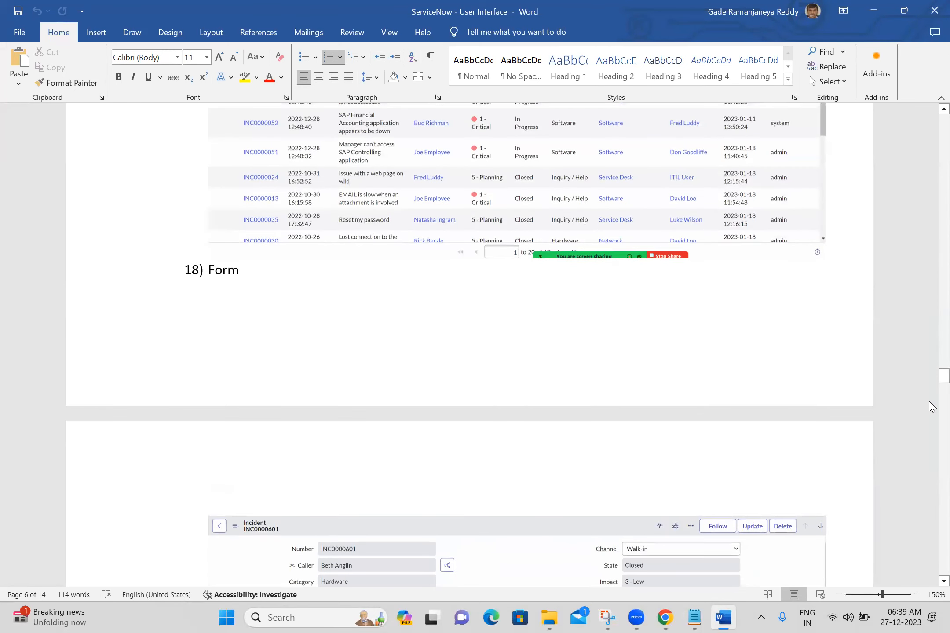
scroll(931, 408, down, 10)
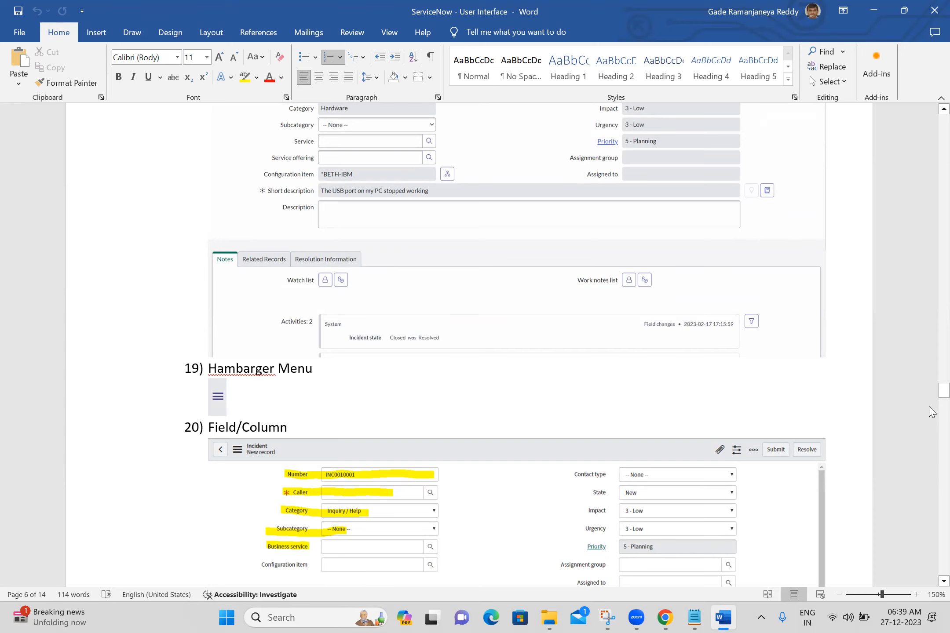
Review the notes from Form Section through Form Header, Buttons, Attachments and Form Context Menu to List Context Menu
scroll(931, 414, down, 7)
scroll(931, 413, down, 3)
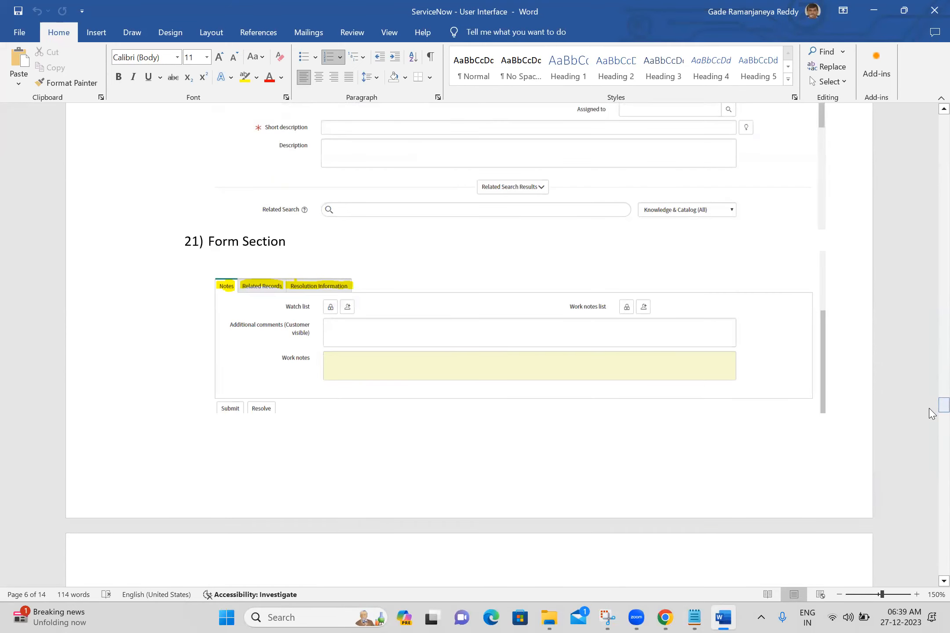
scroll(931, 417, down, 9)
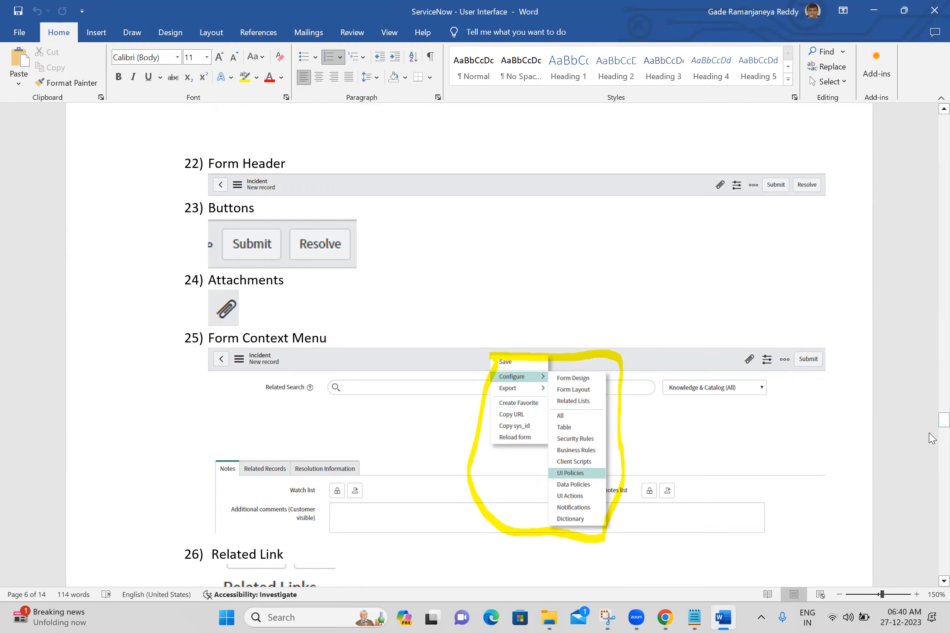
scroll(932, 440, down, 5)
scroll(931, 440, down, 10)
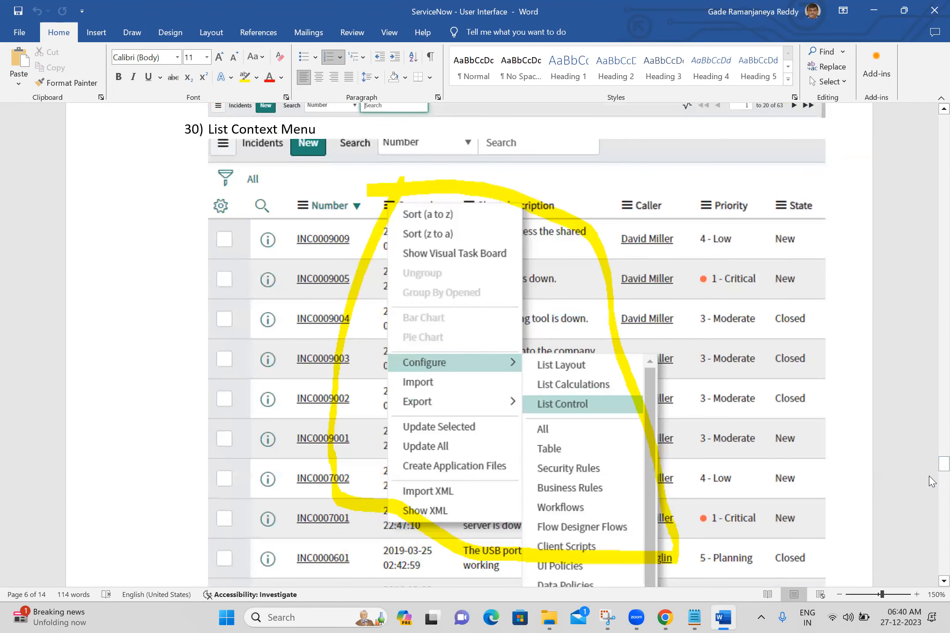
Review the Filter Icon and breadcrumb bar sections down to the List Select box or list choice action heading
scroll(931, 468, down, 8)
scroll(931, 484, down, 10)
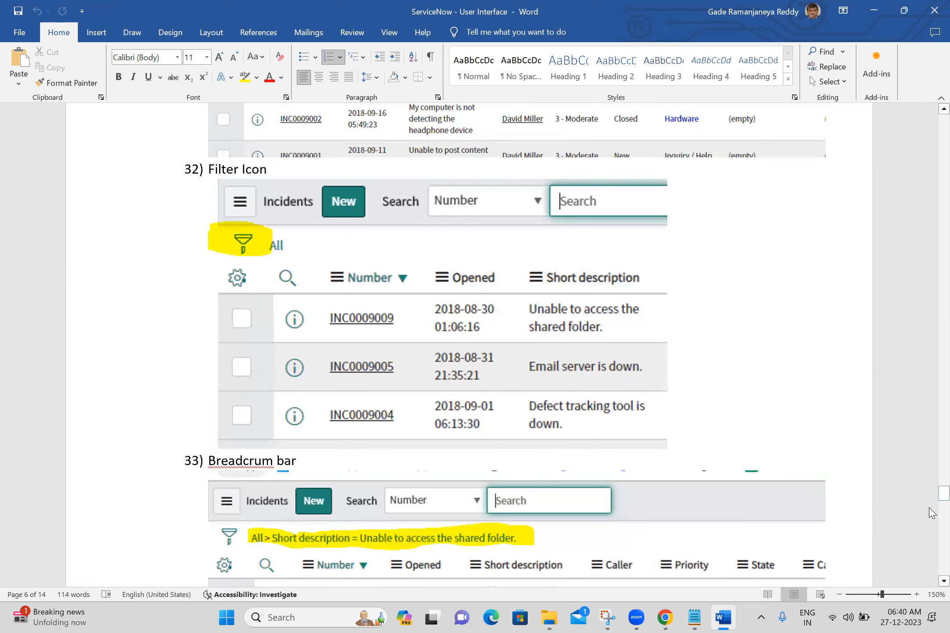
scroll(929, 501, down, 8)
scroll(929, 462, up, 8)
scroll(931, 514, down, 8)
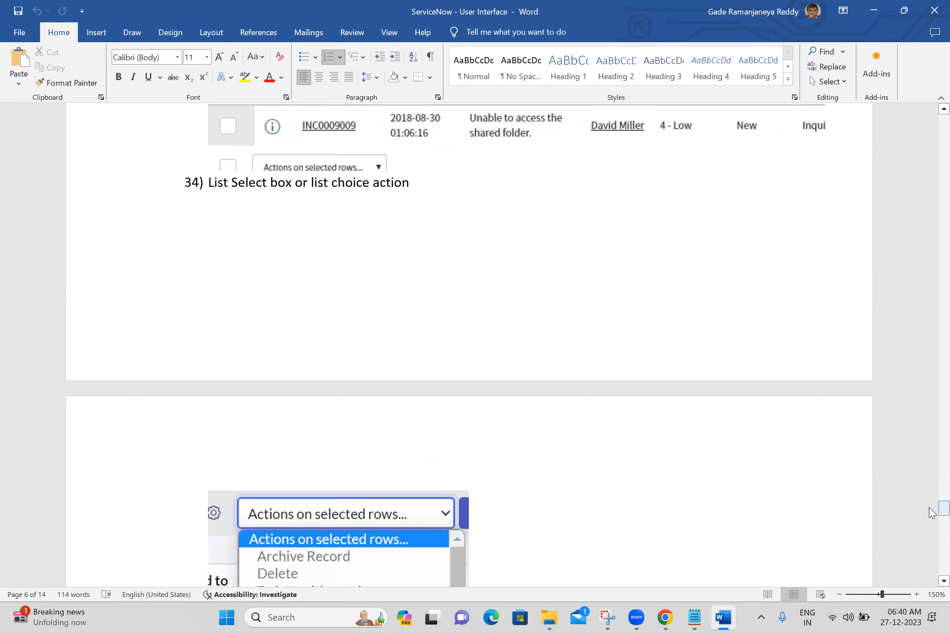